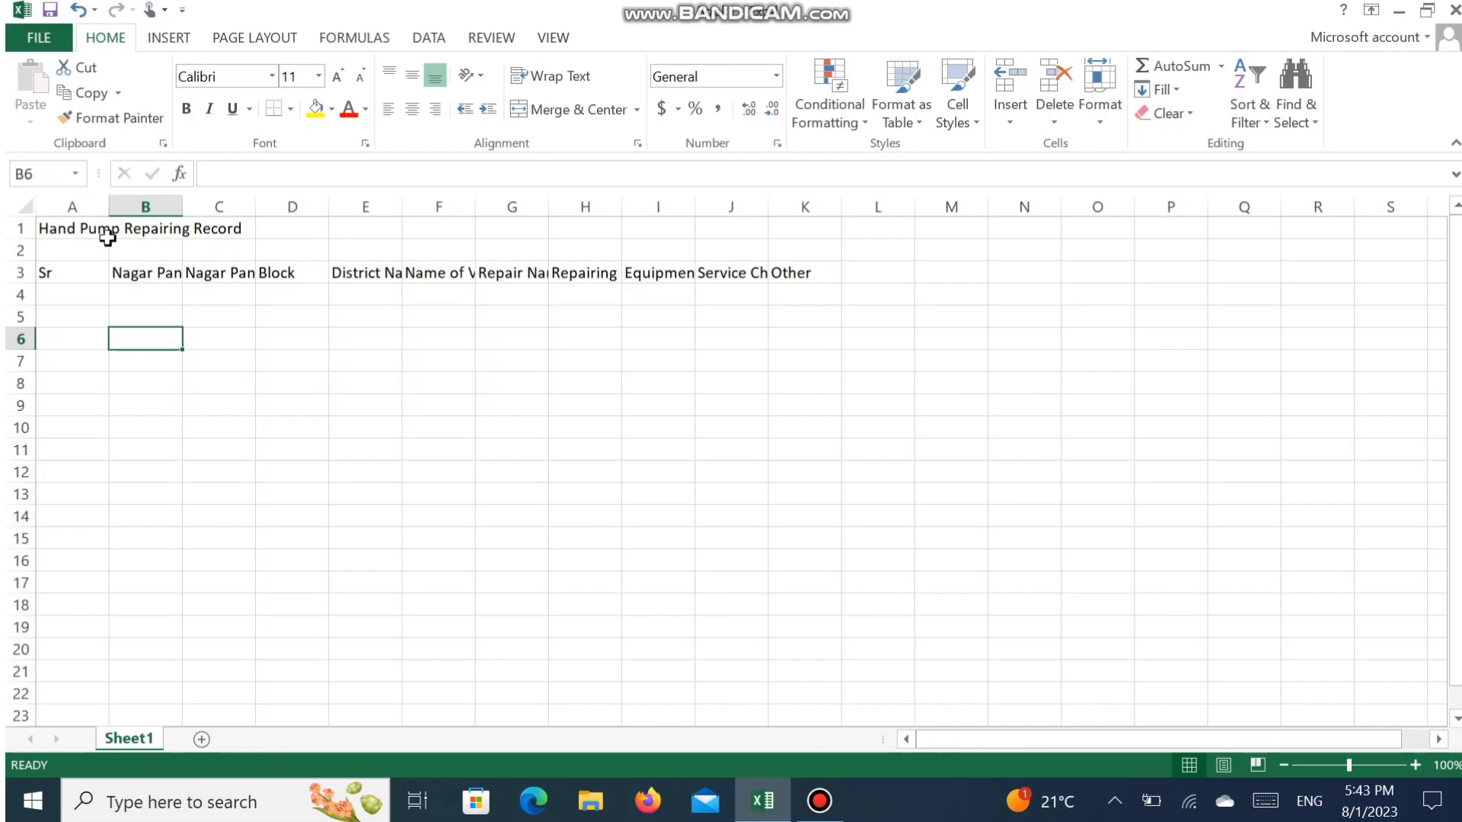
- Merge and center the title "Hand Pump Repairing Record" across A1:K1
drag(95, 228, 633, 251)
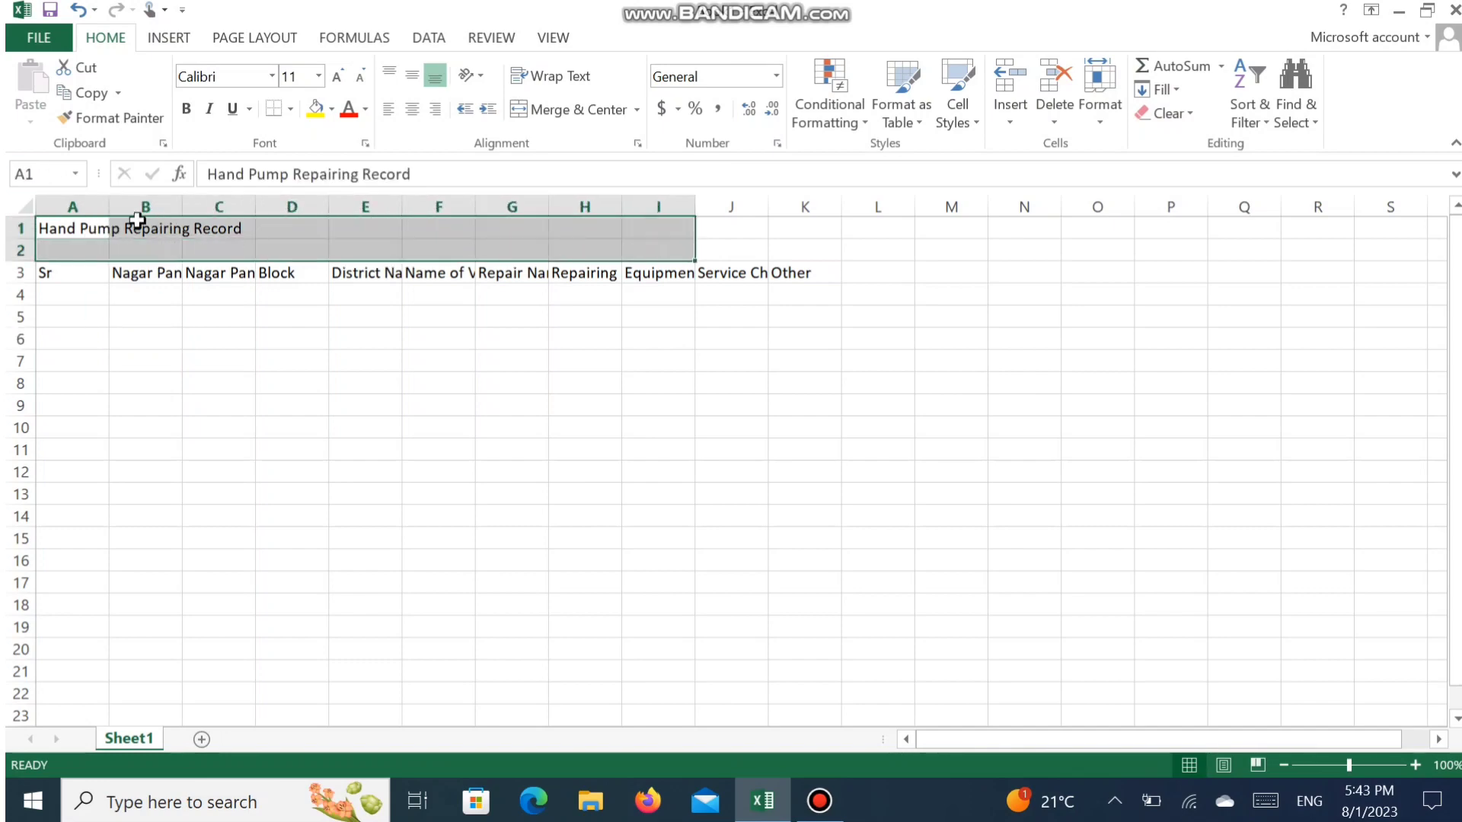
click(84, 229)
drag(84, 228, 806, 207)
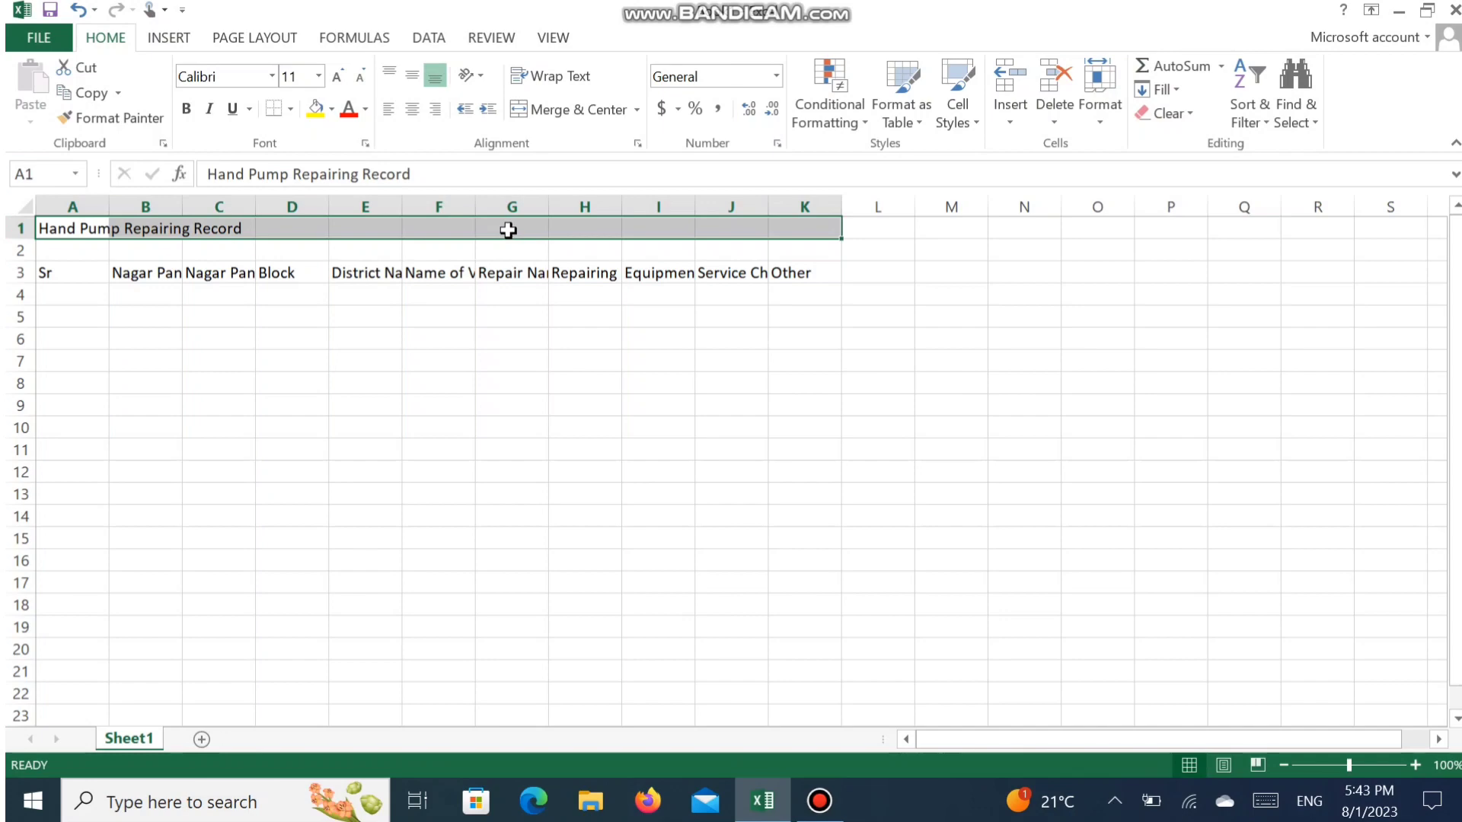
click(69, 228)
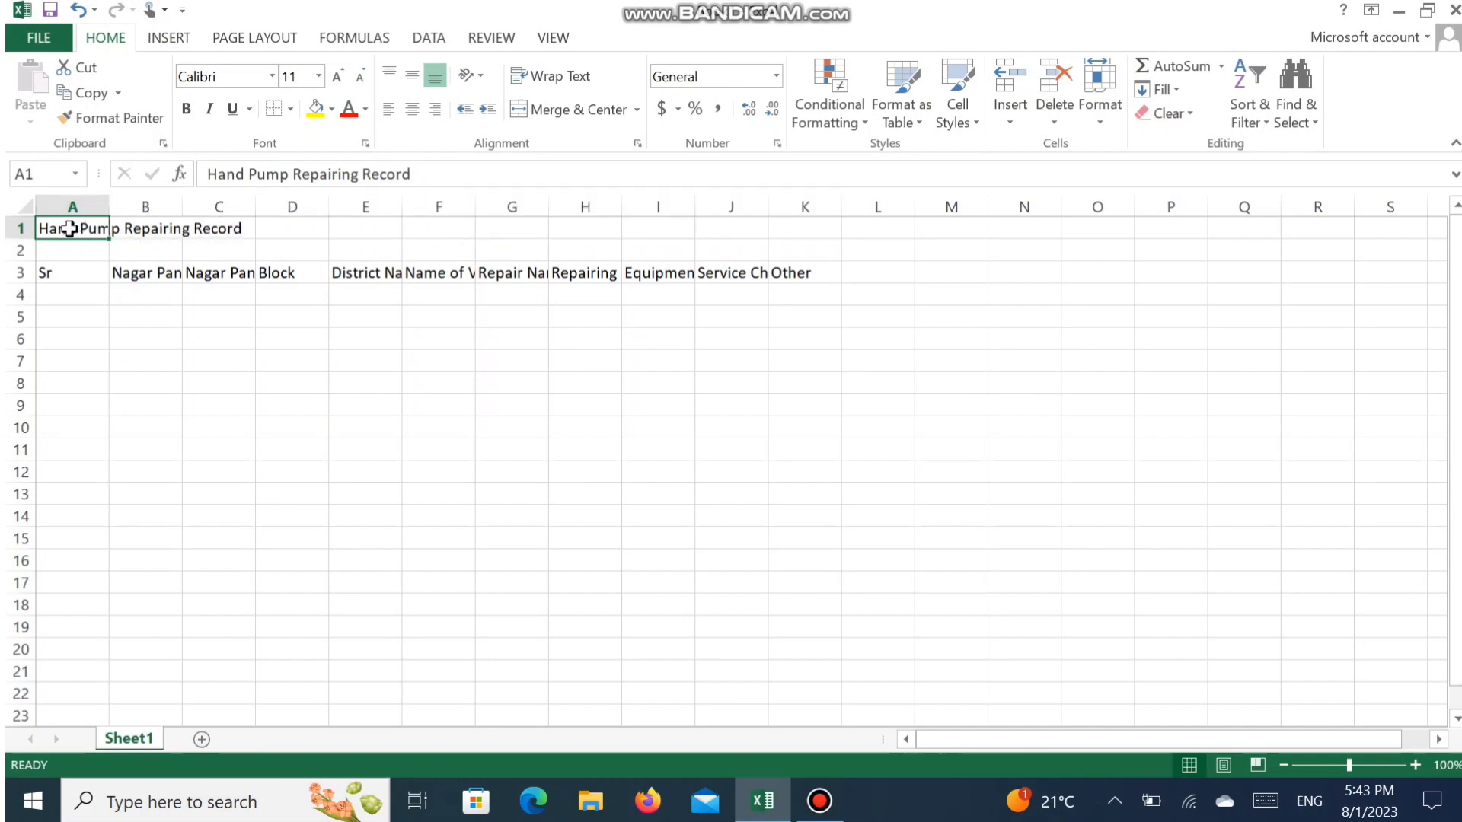
drag(69, 228, 820, 204)
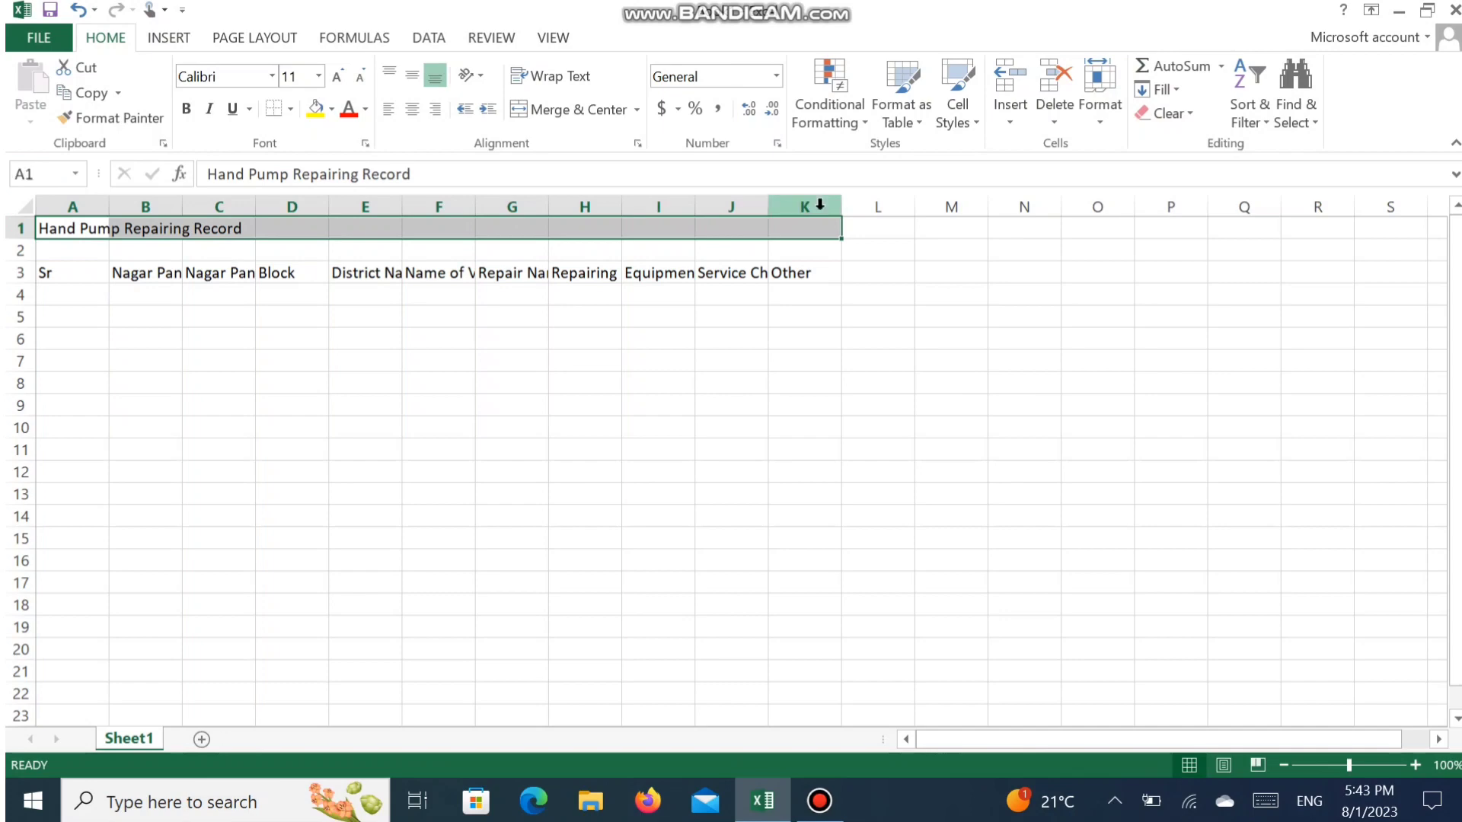
click(551, 112)
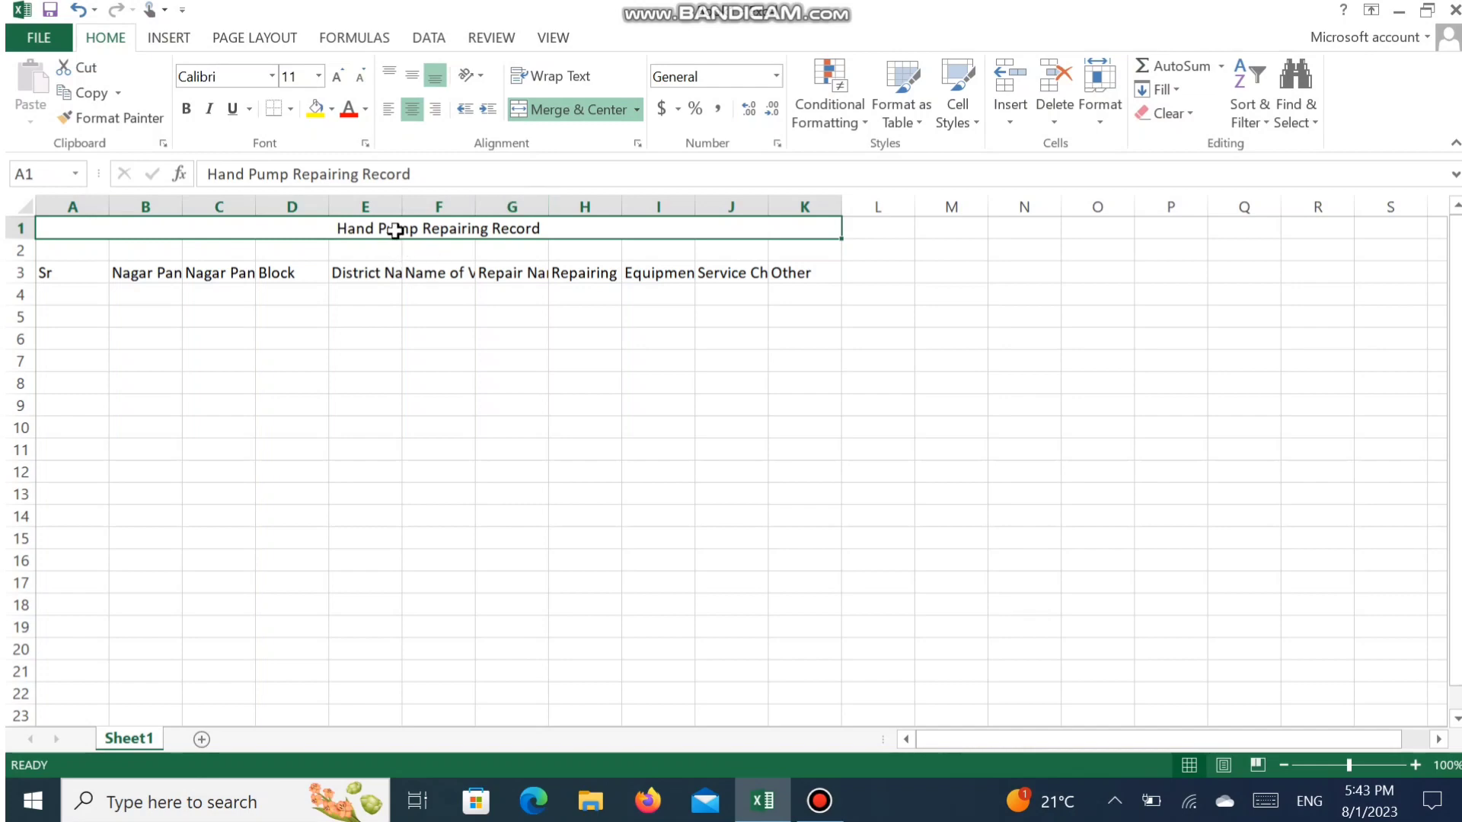
- Autofit columns A to K to their contents, and widen the Nagar Panchayat and Block columns further
click(59, 271)
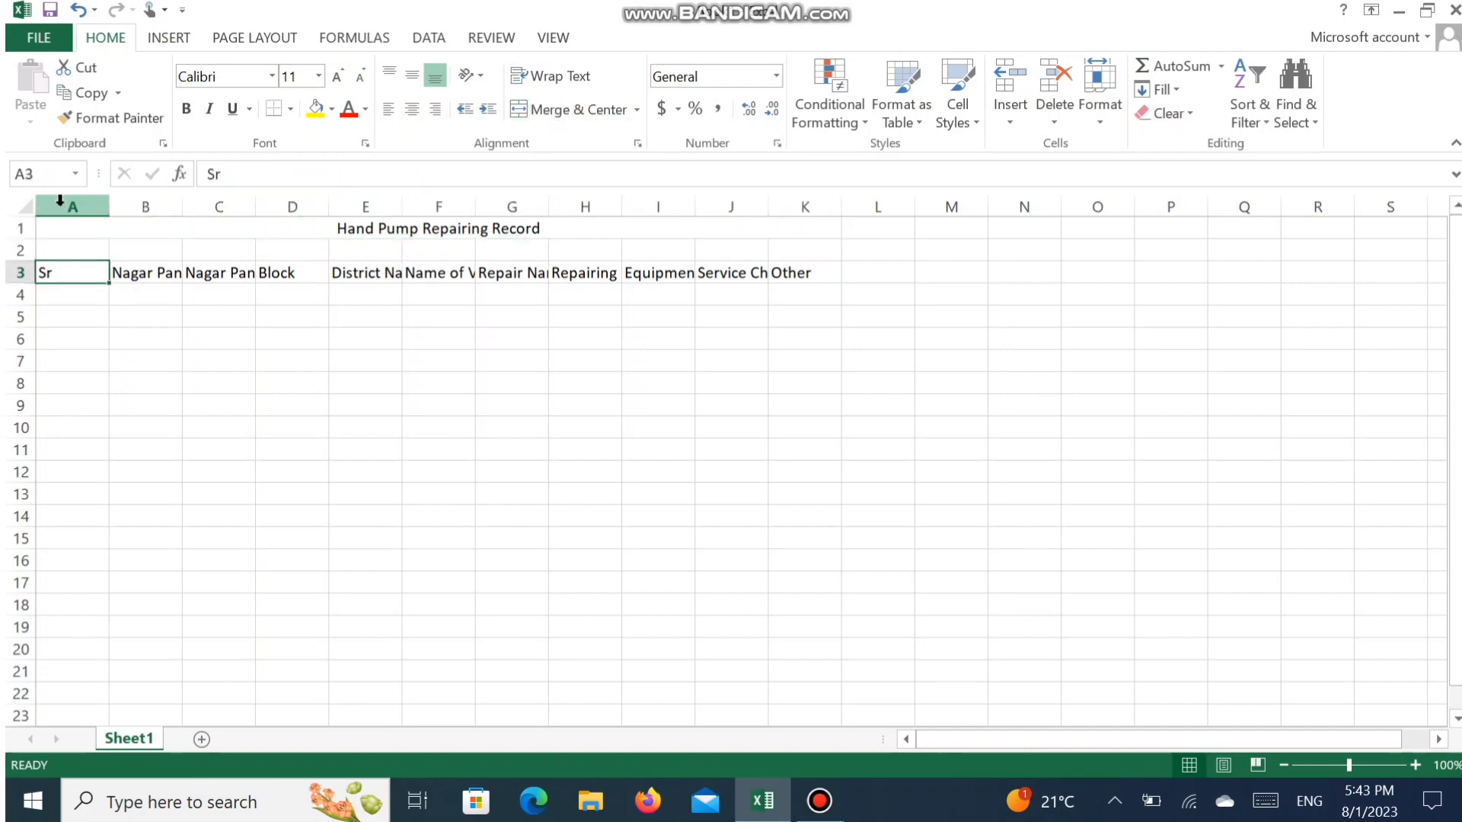
drag(61, 200, 824, 190)
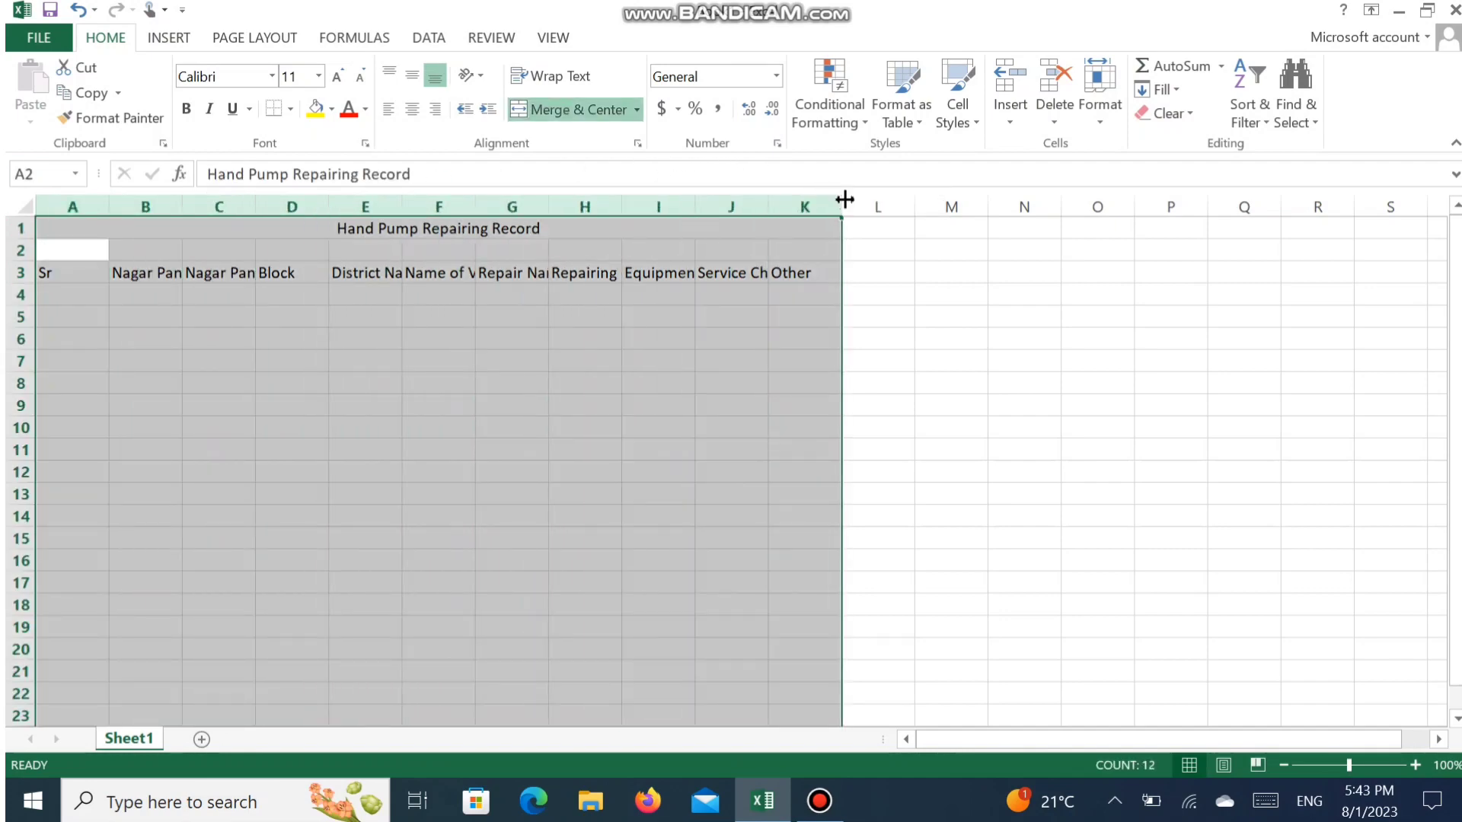
double_click(844, 199)
click(696, 422)
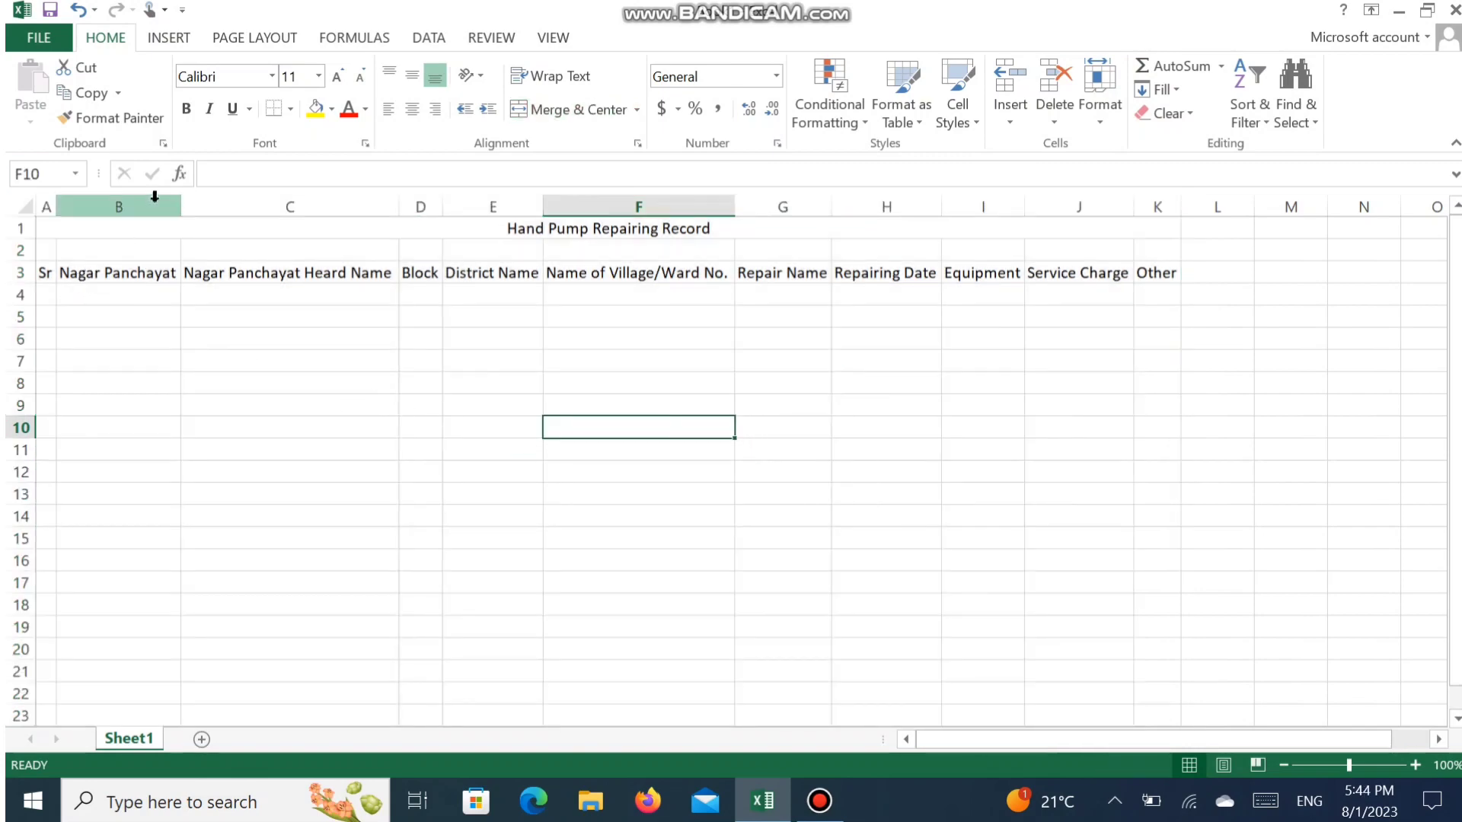
drag(183, 213, 217, 218)
drag(477, 208, 516, 210)
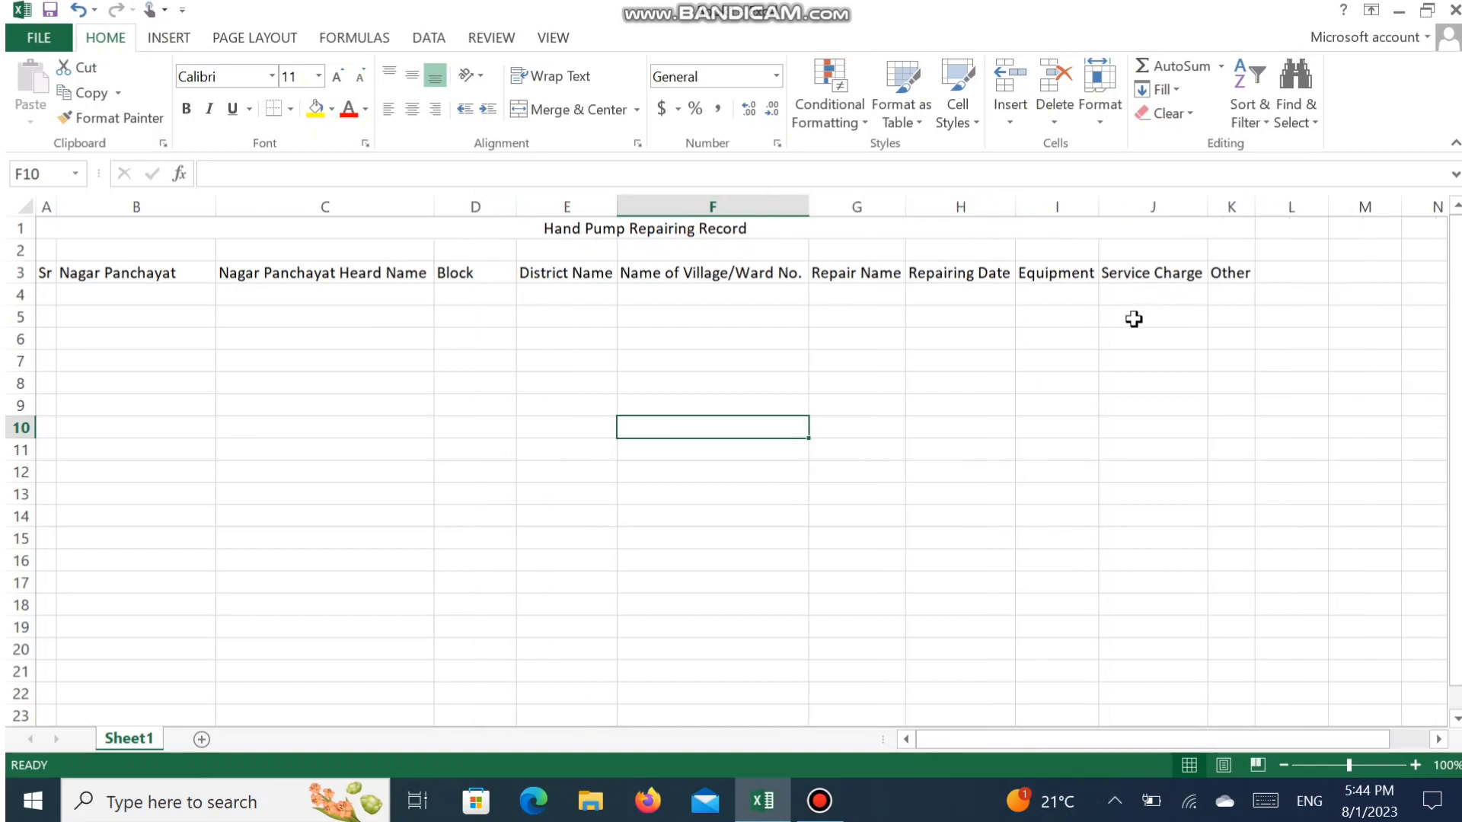
- Format the merged title in row 1 as bold with font size 18
click(47, 295)
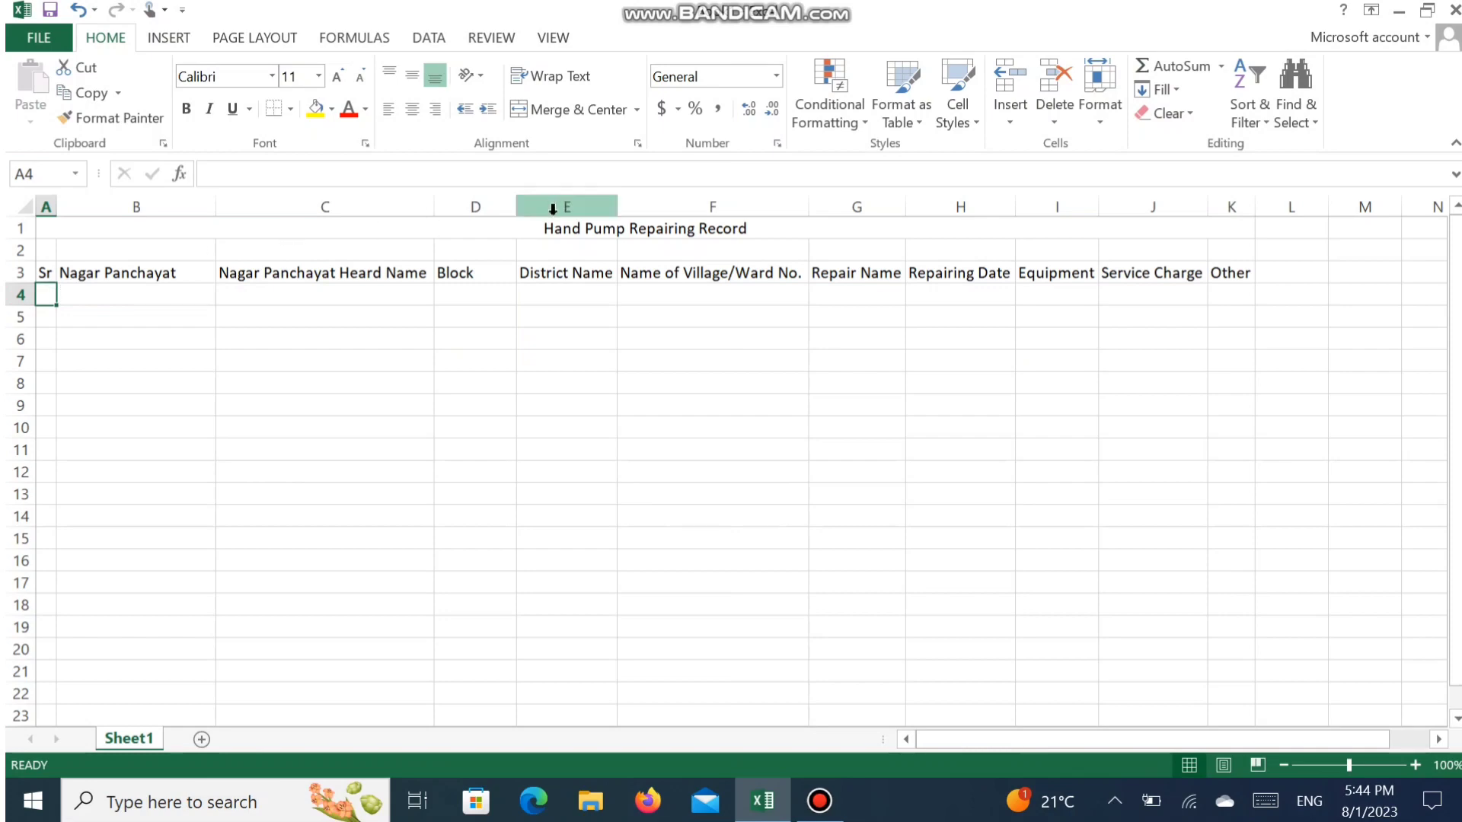
click(556, 230)
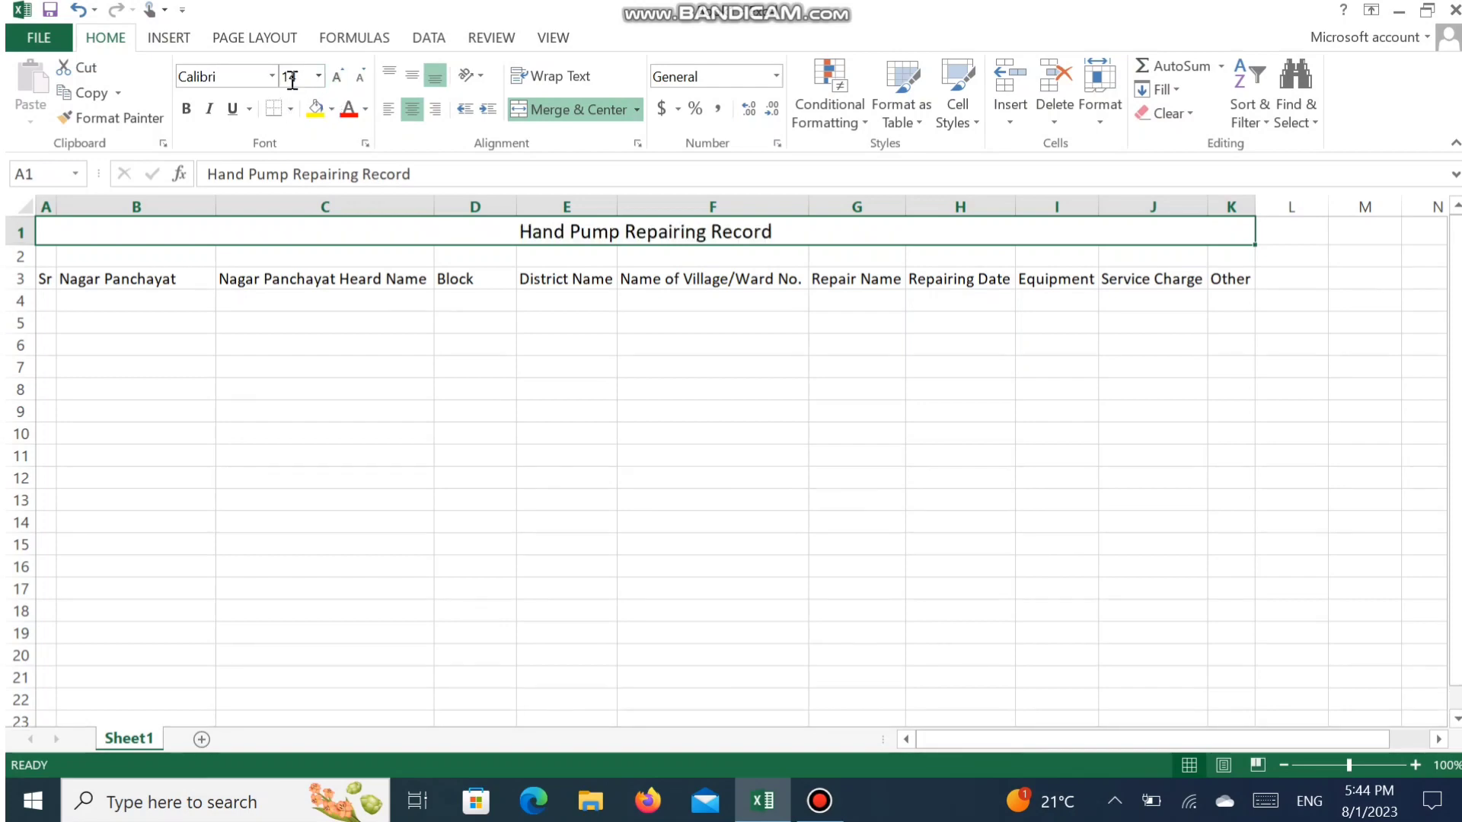
click(337, 79)
click(337, 79)
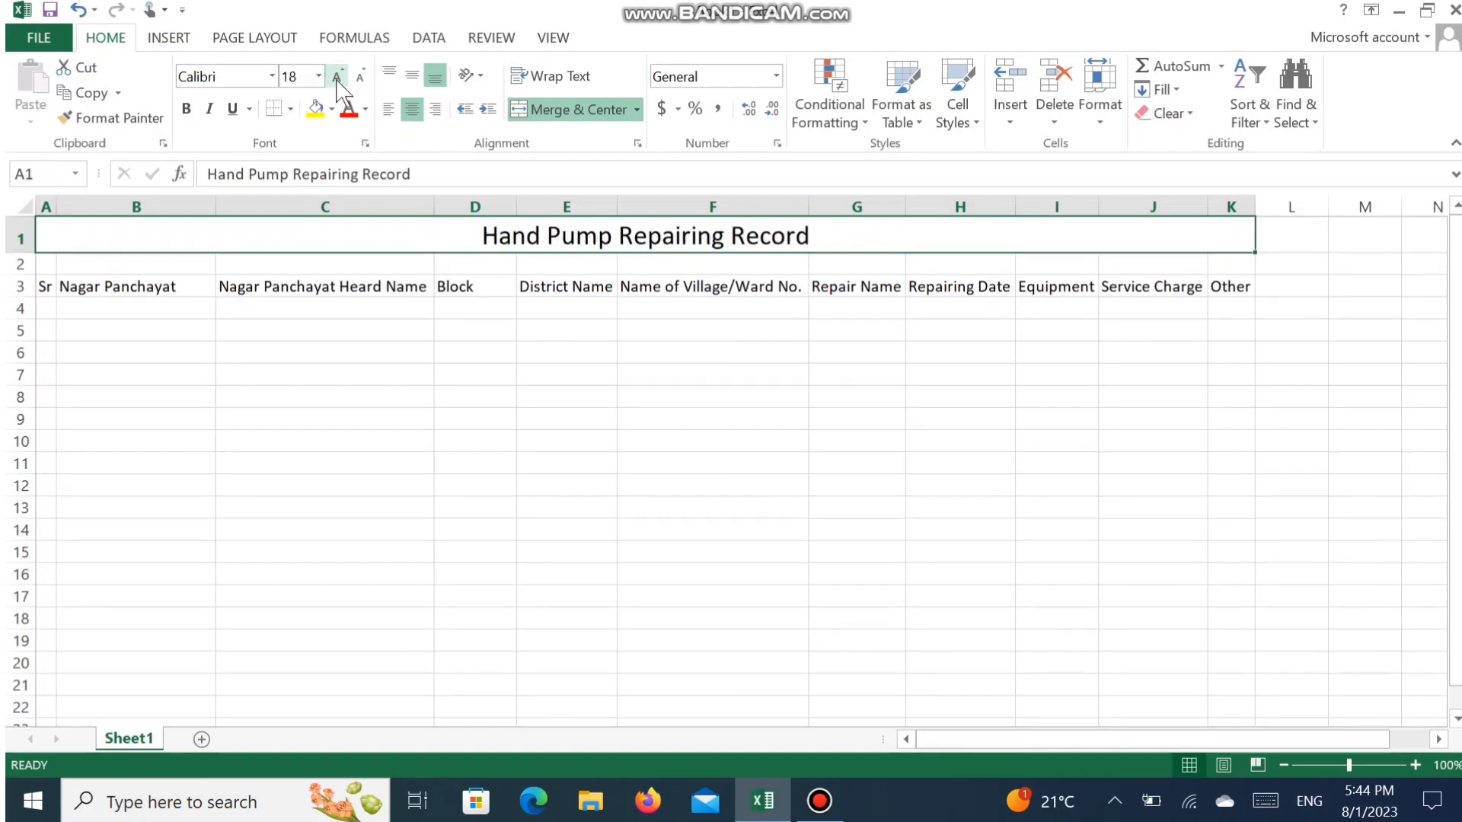
click(187, 111)
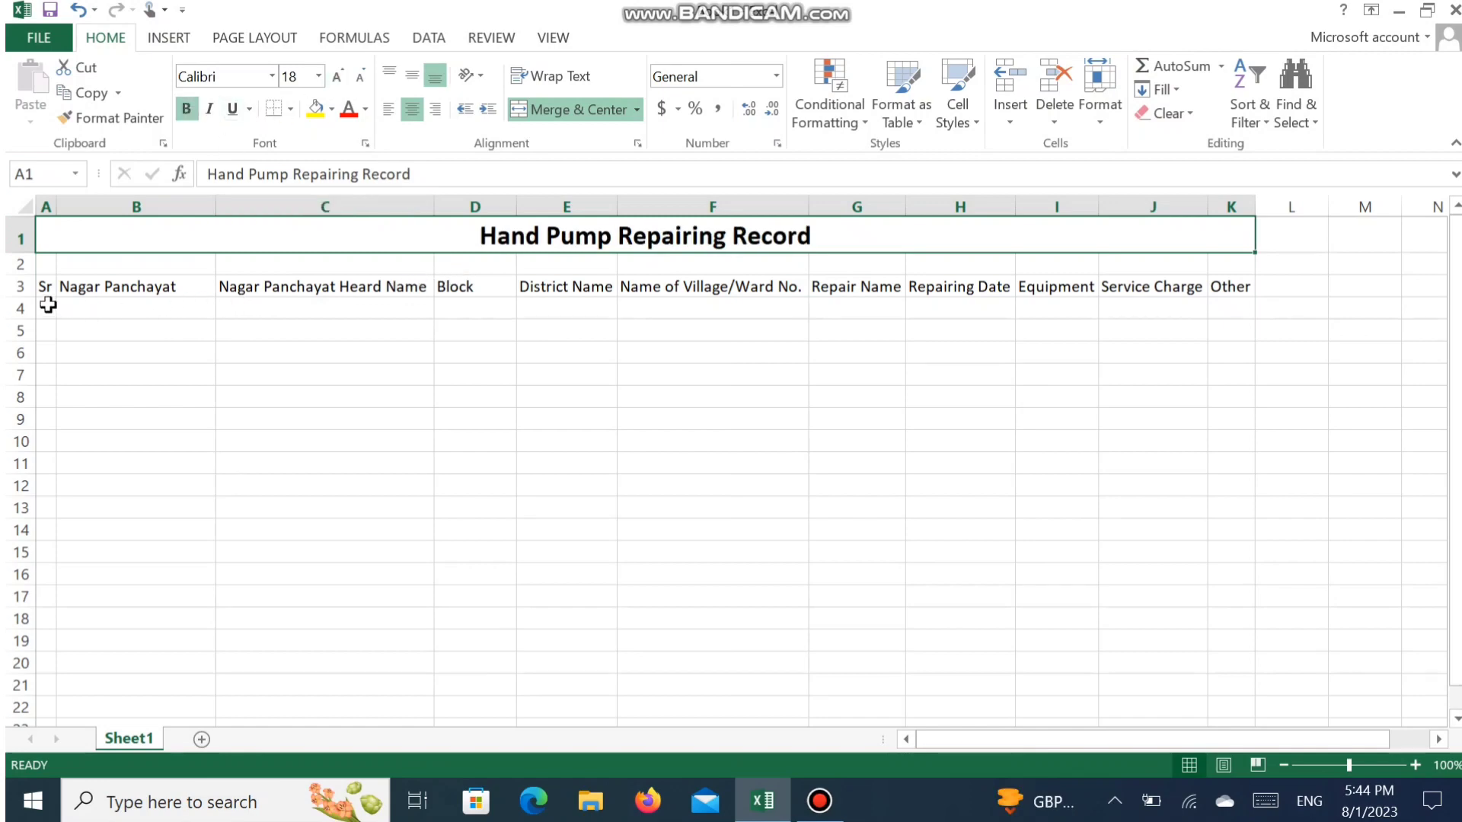
- Format the column headings in row 3 as bold with font size 14
drag(43, 287, 1287, 287)
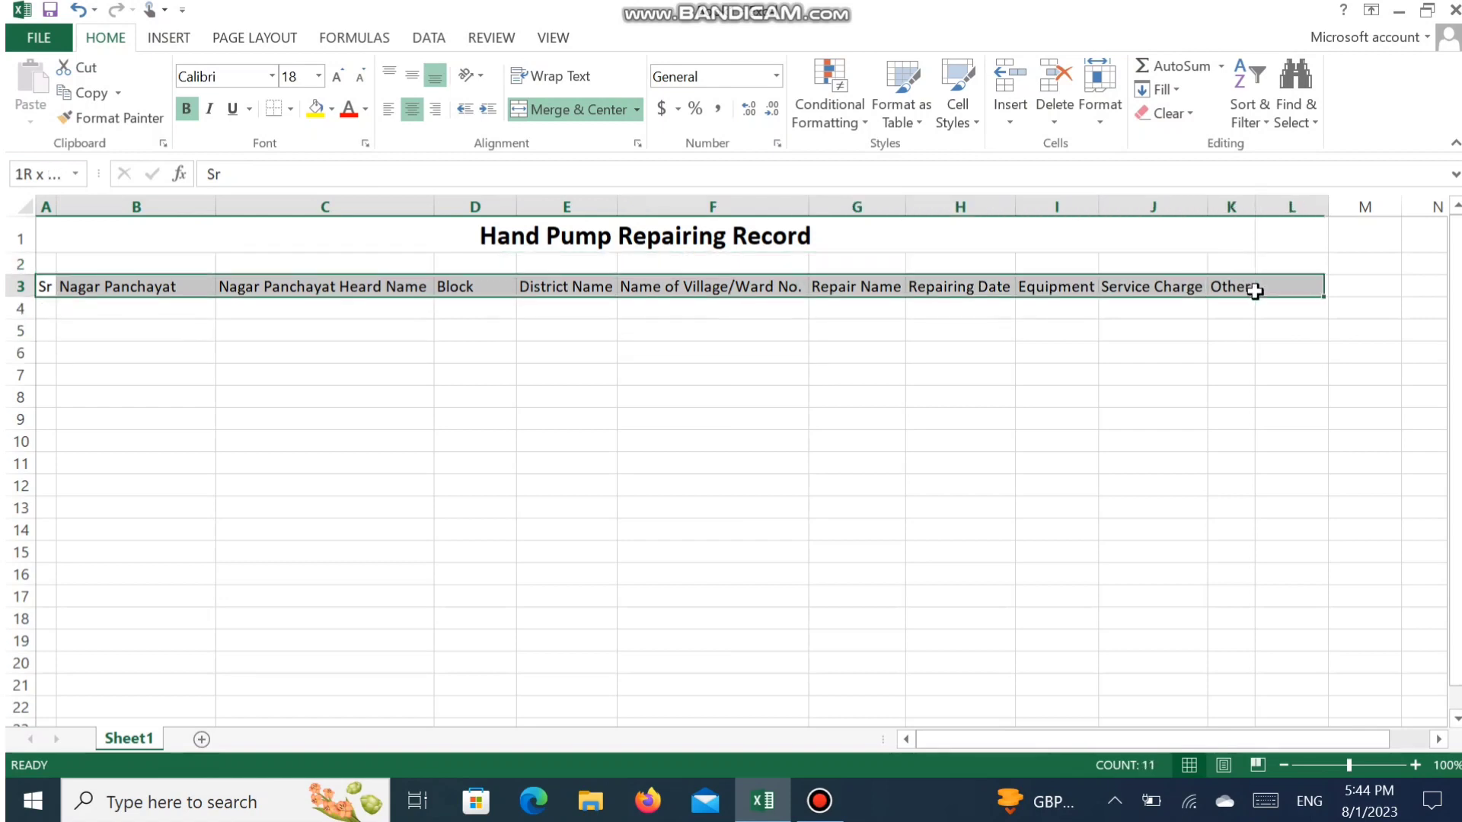
click(336, 77)
click(338, 77)
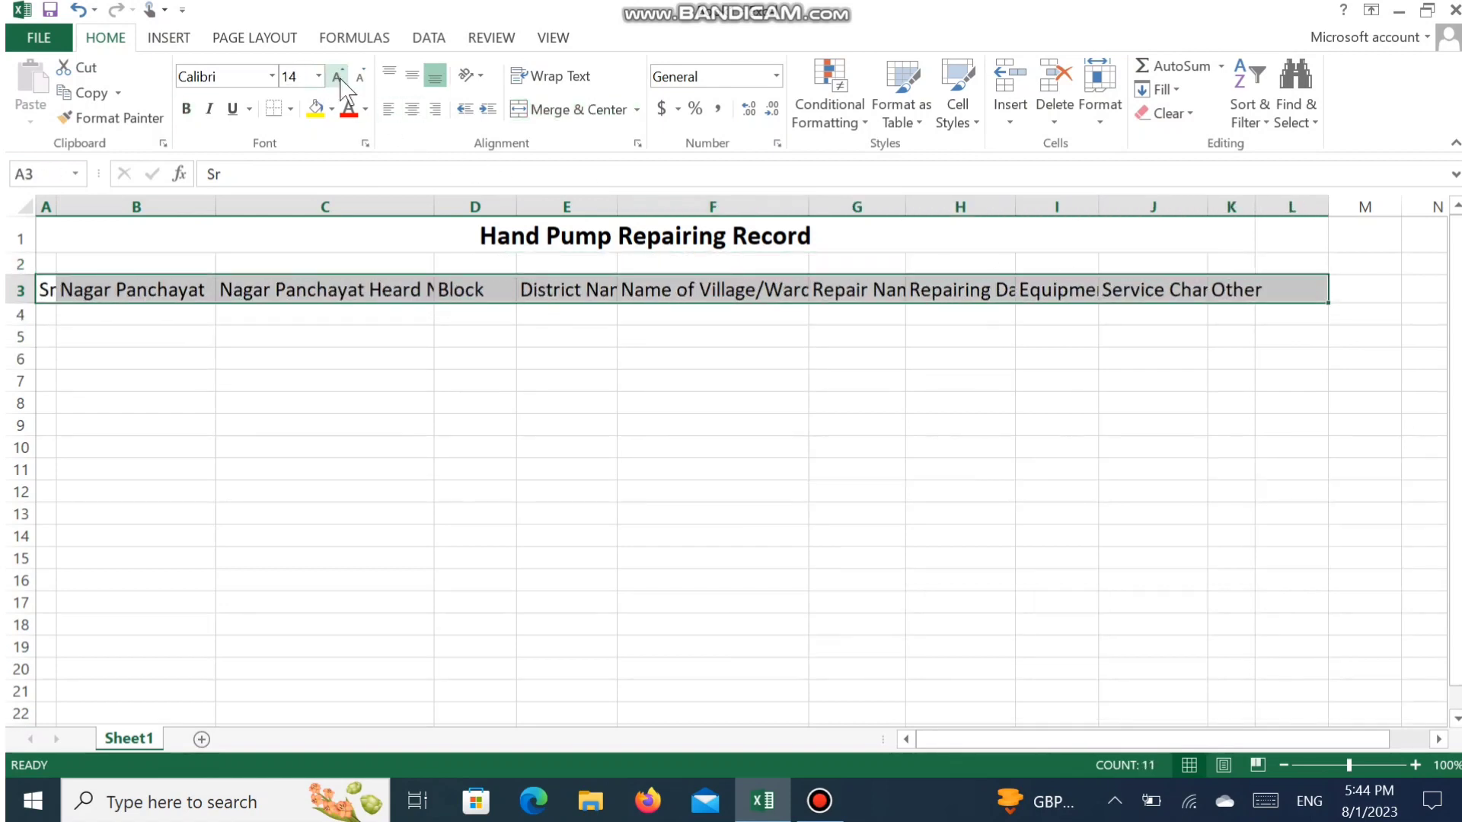
click(186, 109)
- Autofit the widths of columns A to K to the enlarged headings
drag(46, 206, 201, 207)
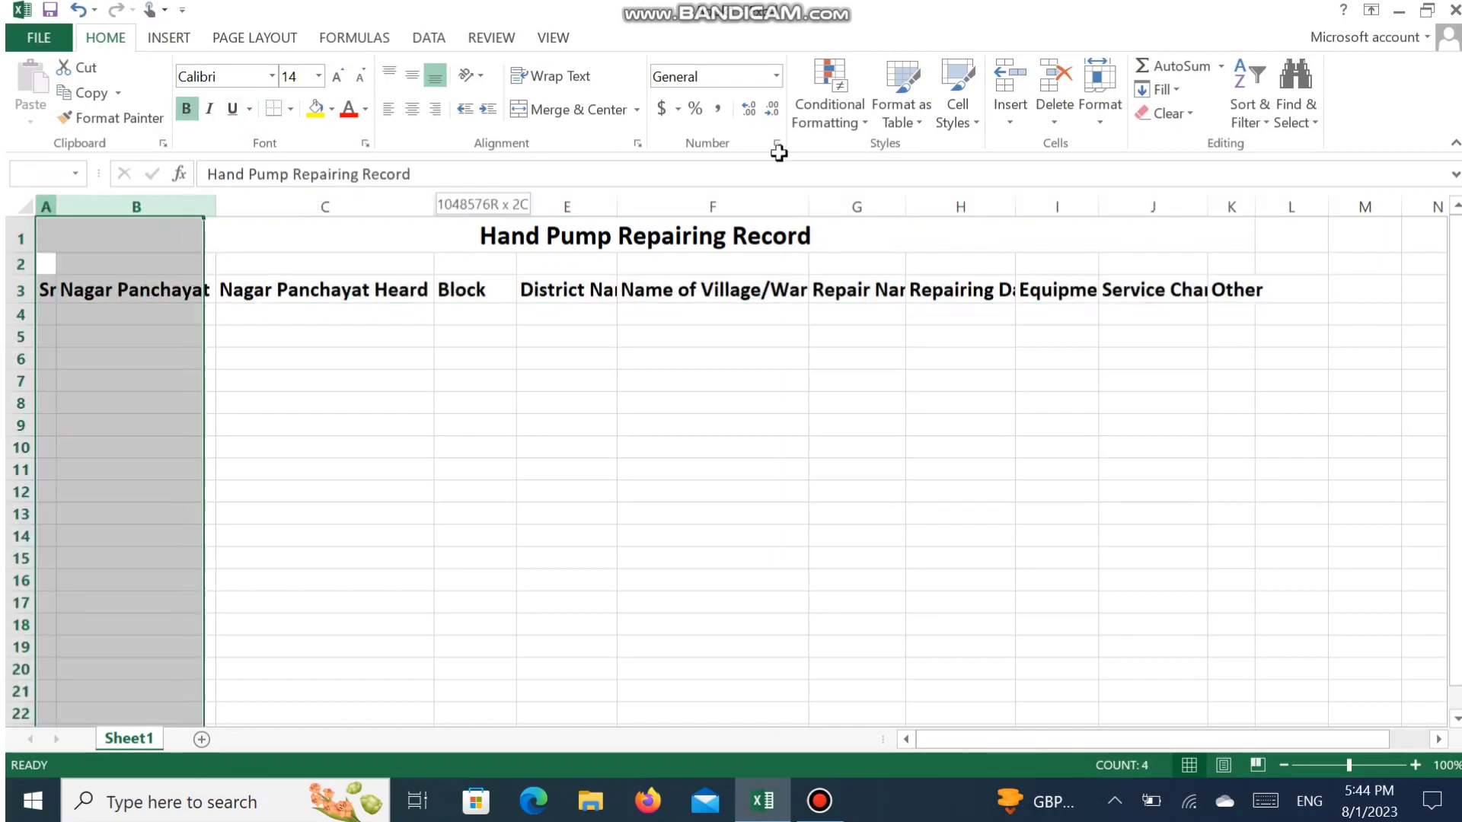
drag(778, 152, 1259, 189)
double_click(1254, 201)
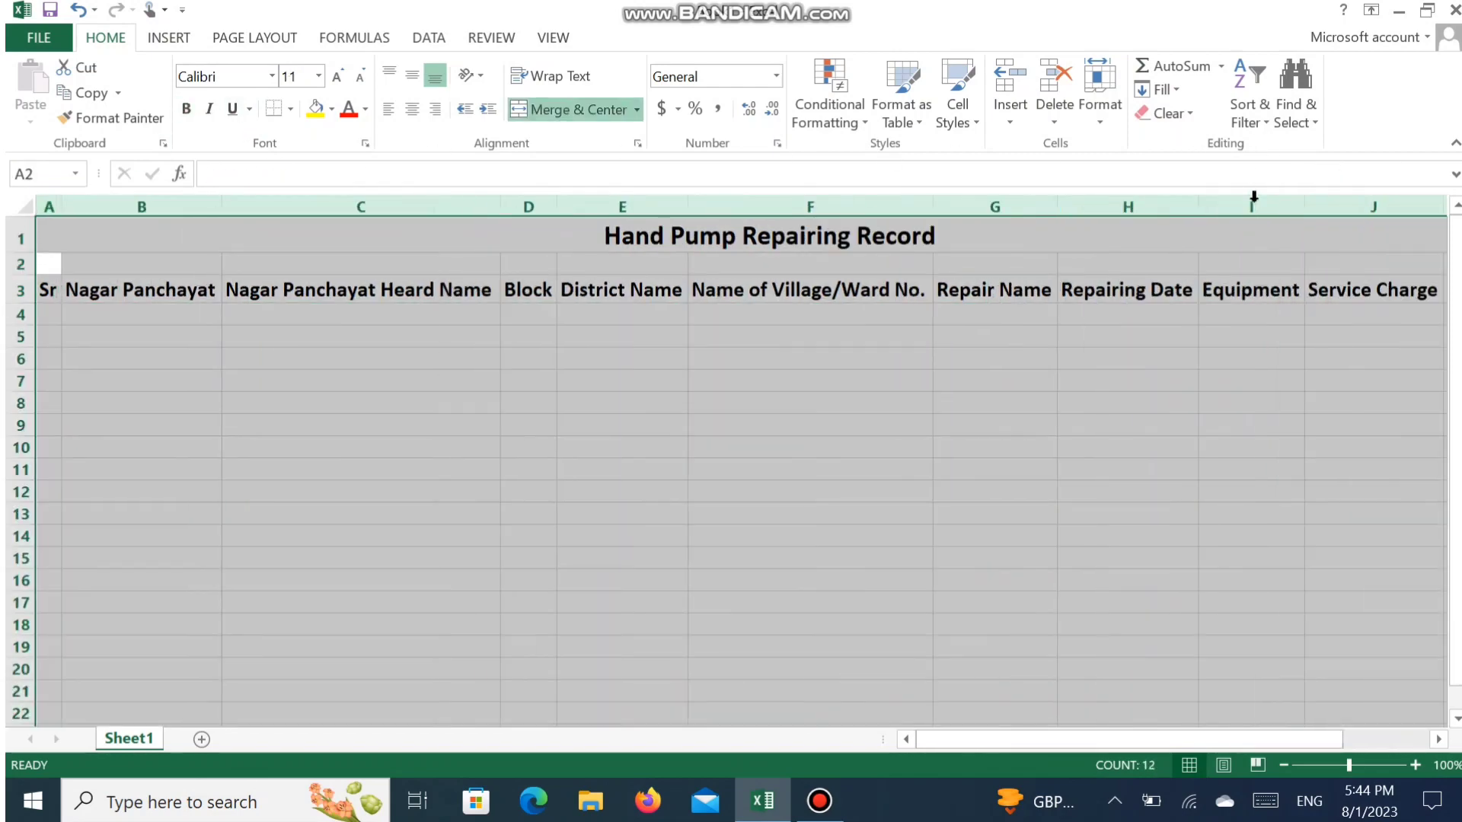
click(1150, 420)
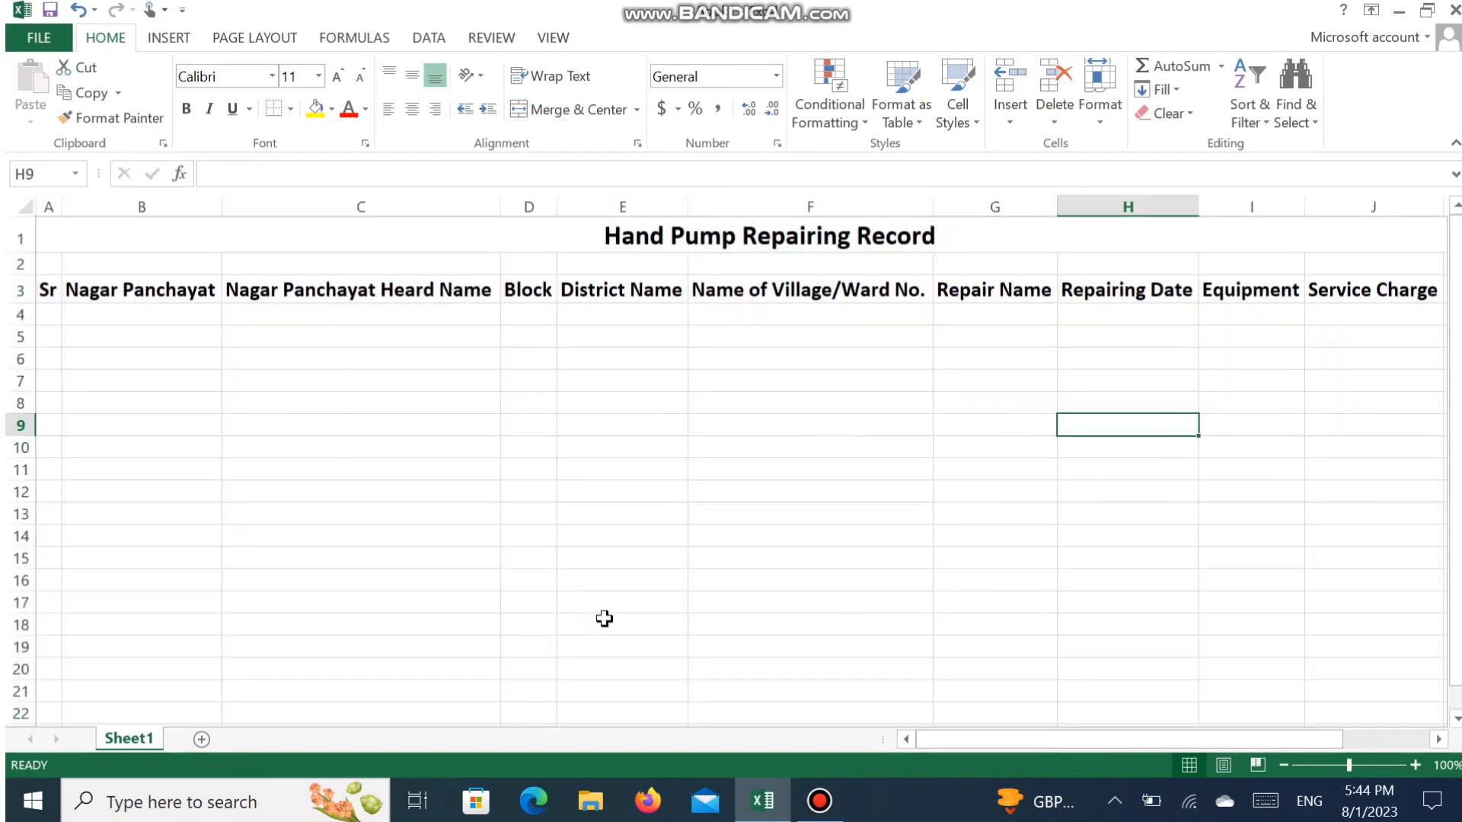
- Enter serial number 1 for the first record in cell A4
click(47, 312)
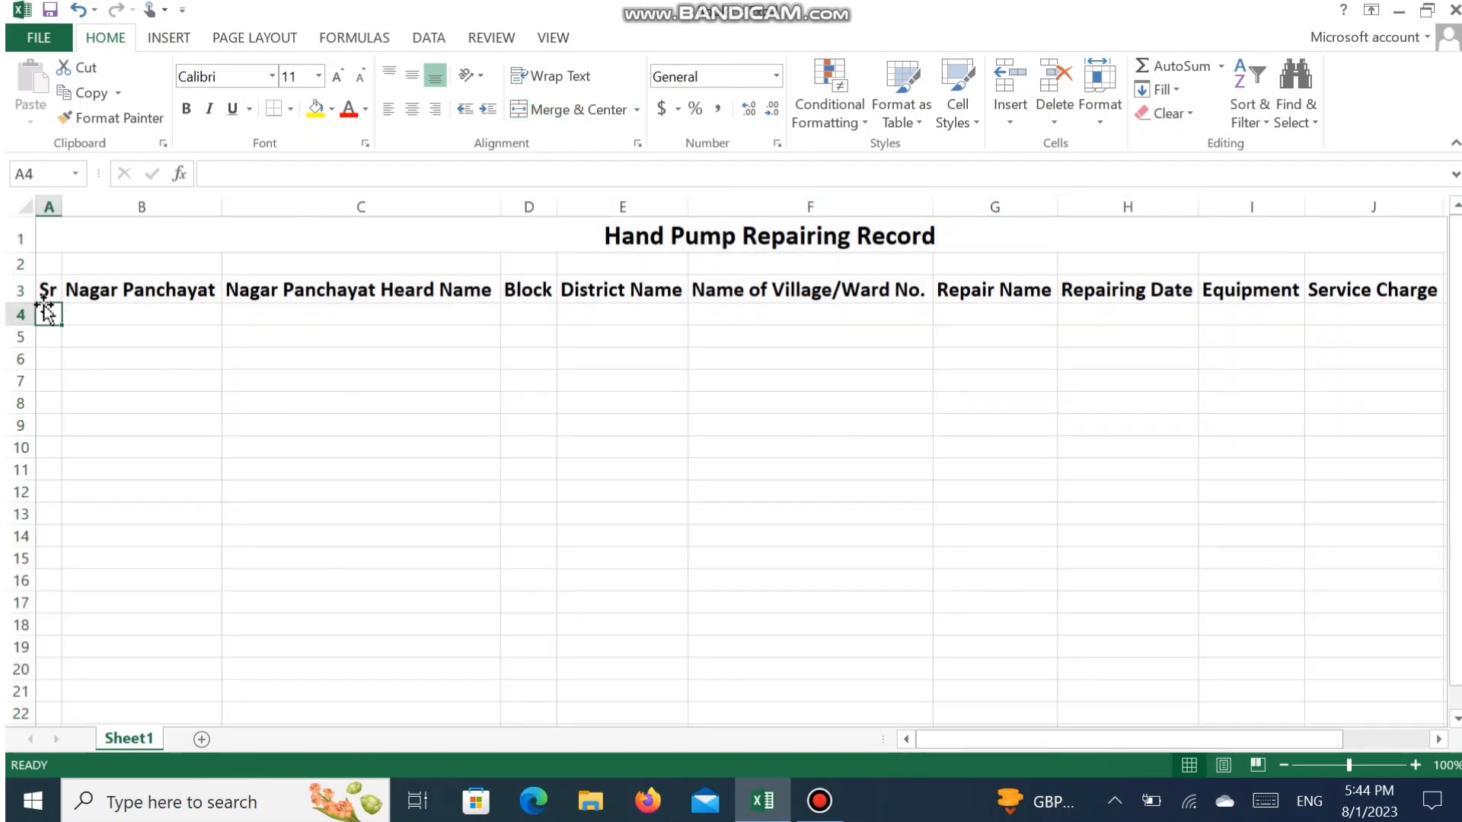
text(1)
key(Tab)
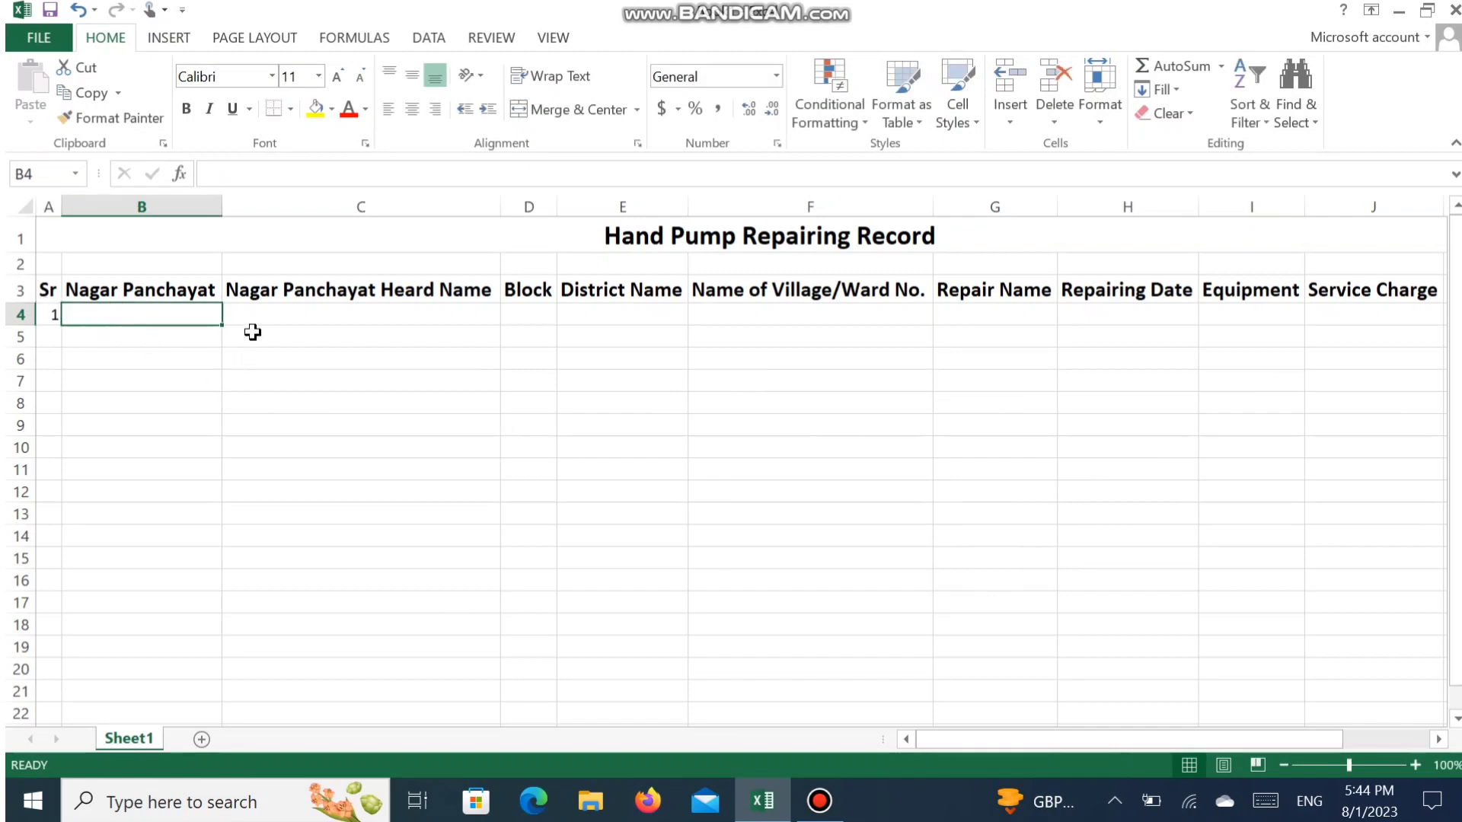
- Insert a column before Nagar Panchayat, head it "Date" in row 3, and autofit its width
click(165, 200)
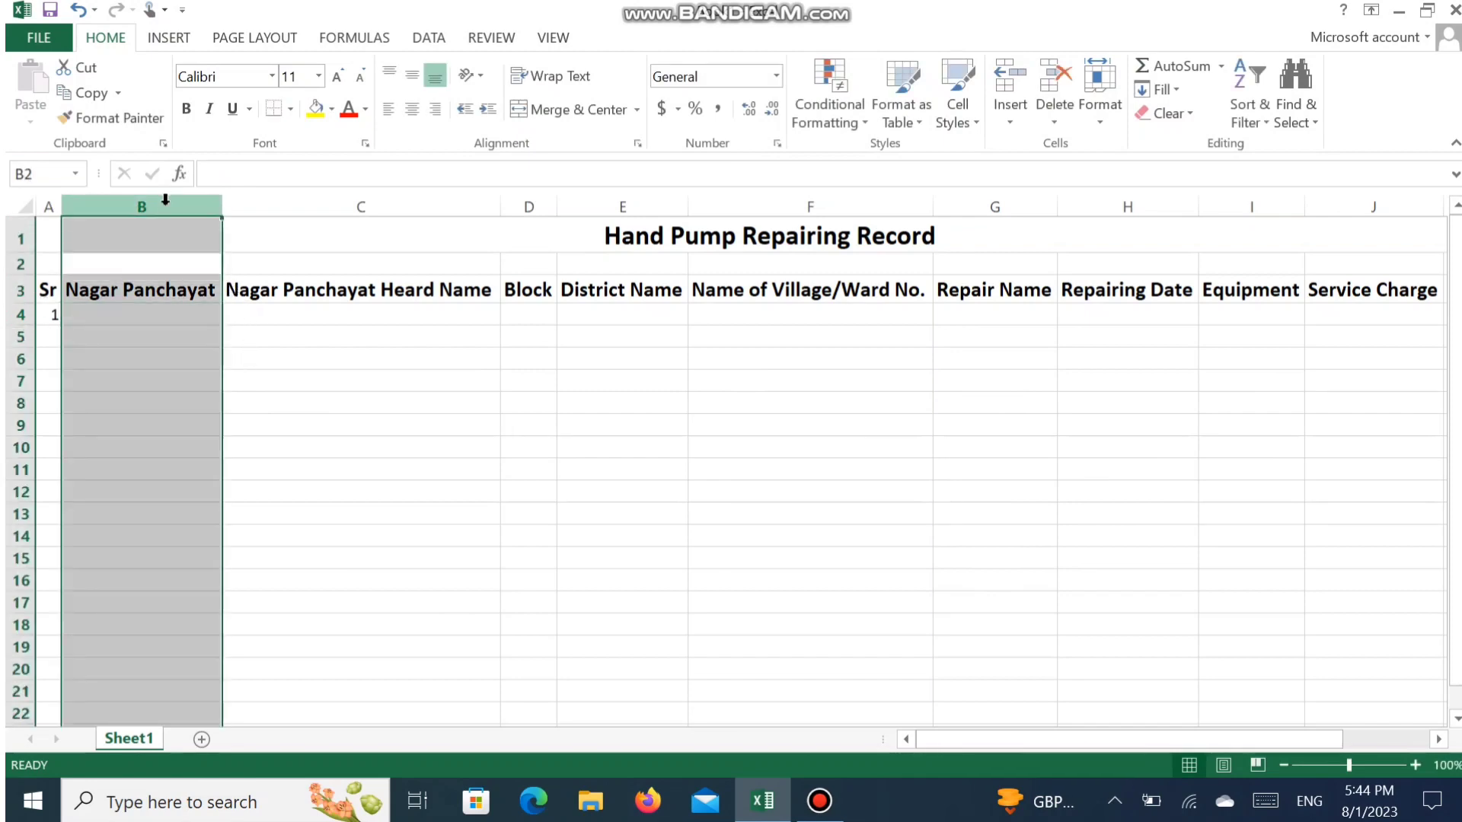
right_click(165, 202)
click(236, 362)
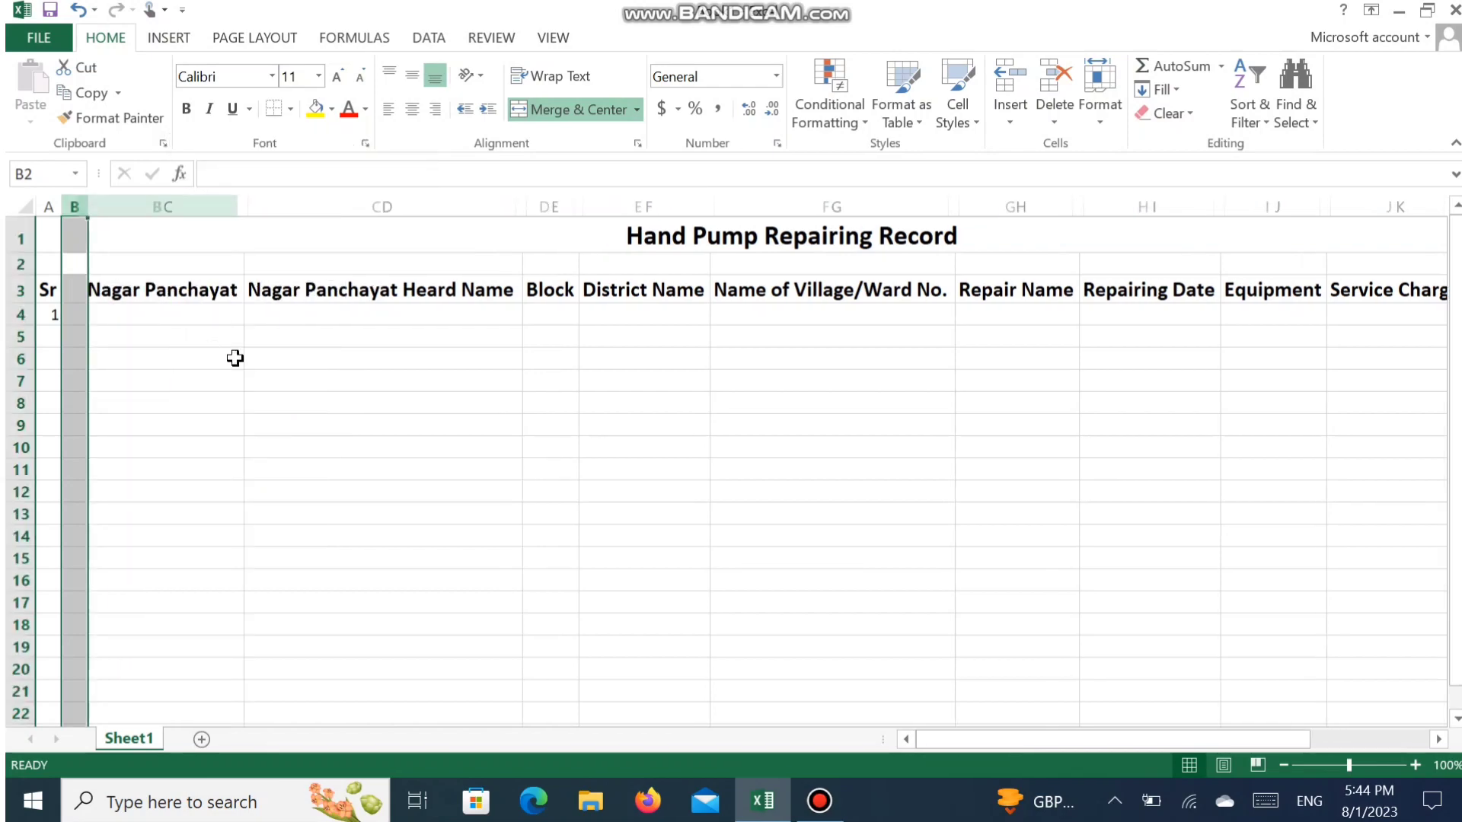
click(77, 268)
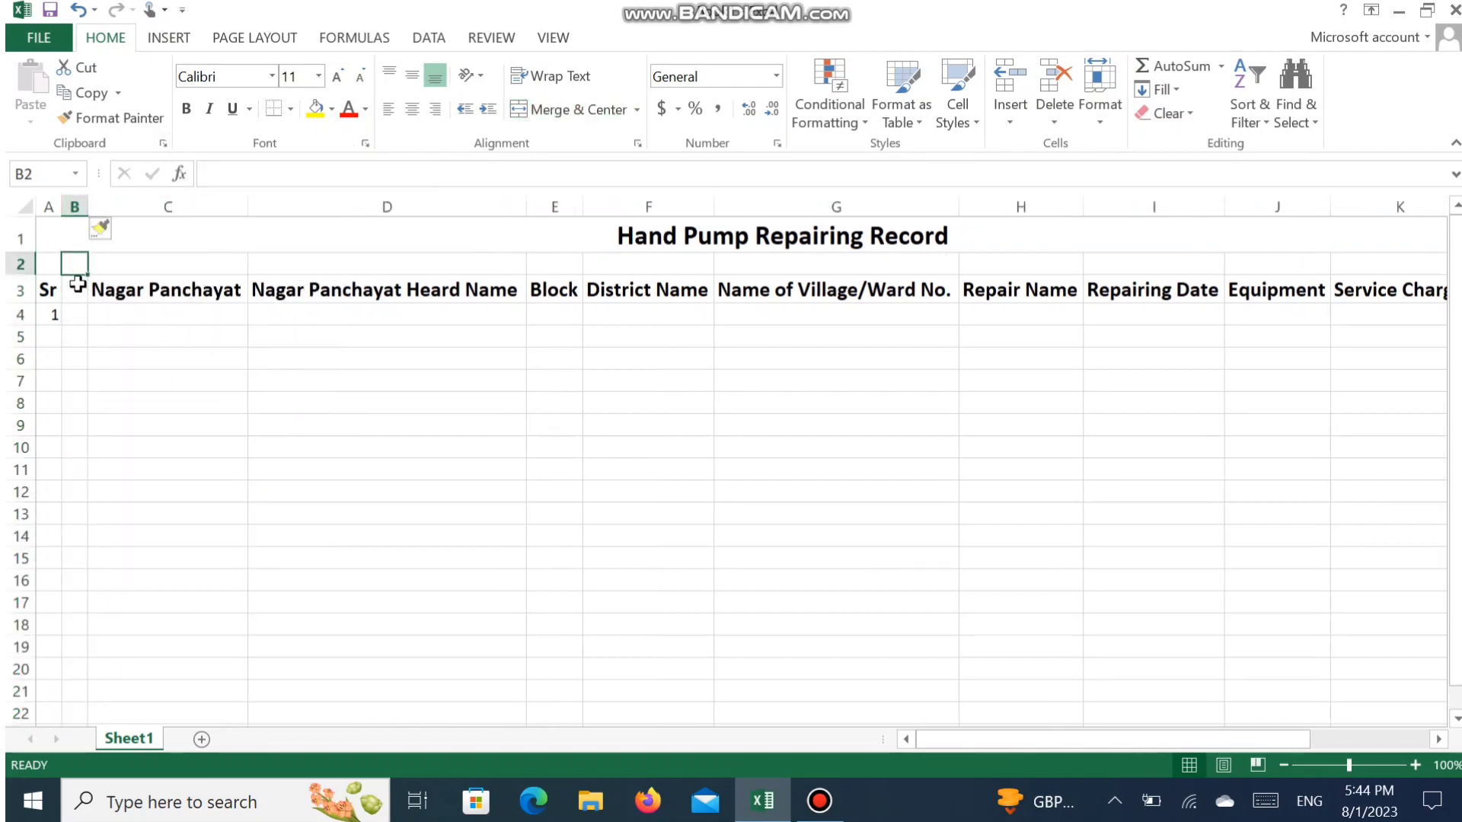
click(78, 293)
text(Date)
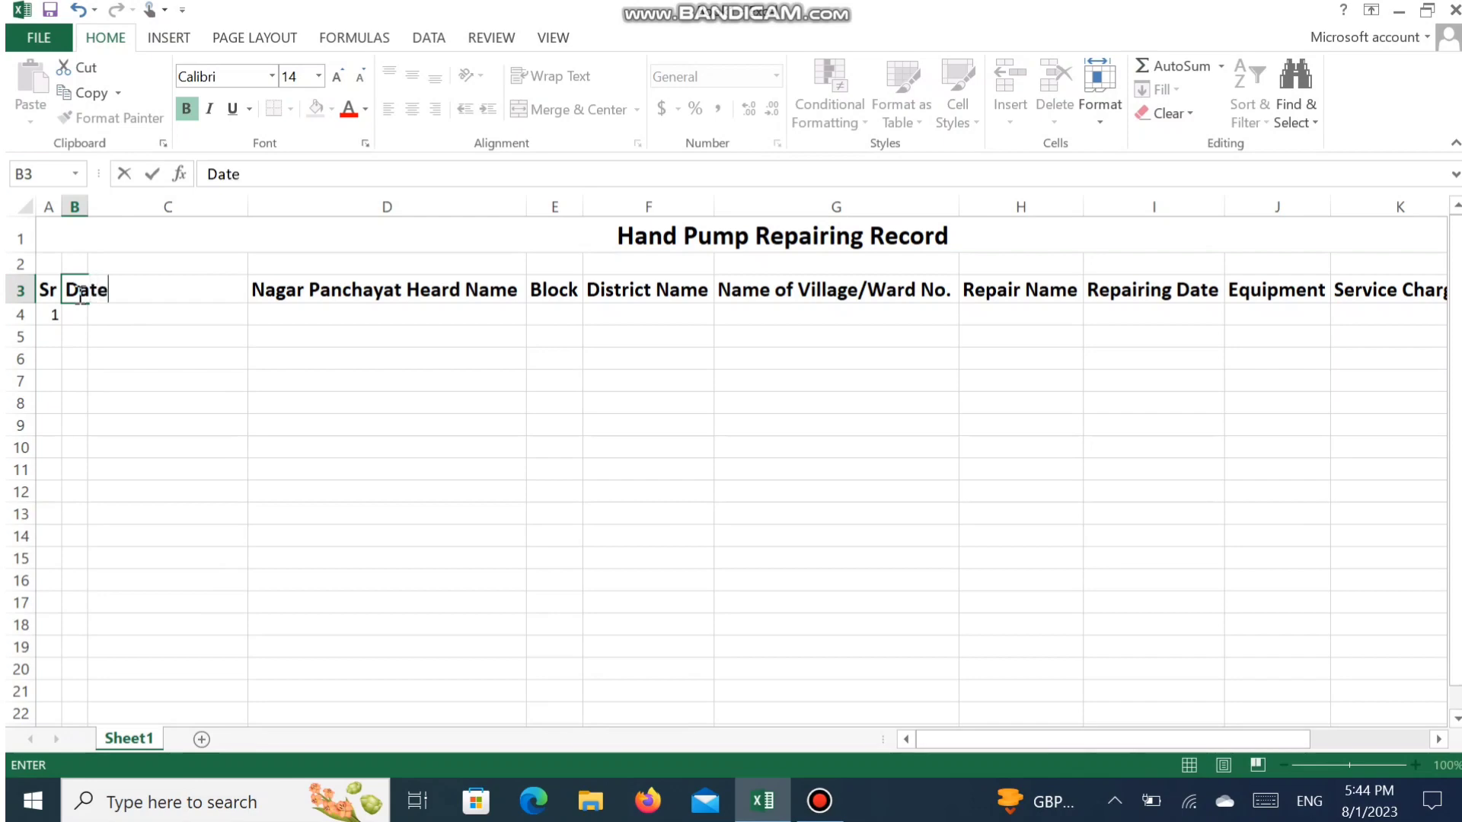
key(Tab)
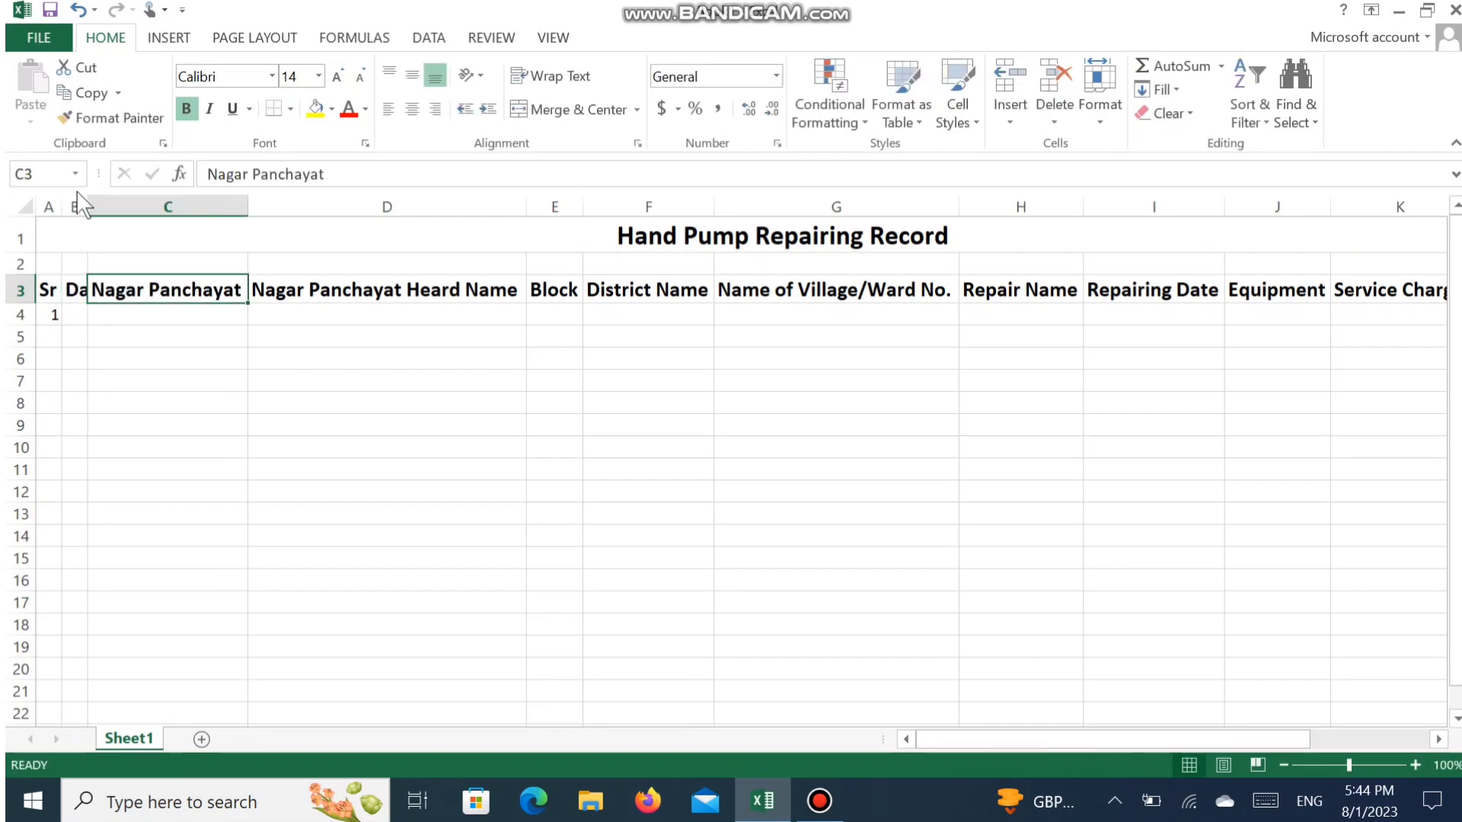
double_click(91, 213)
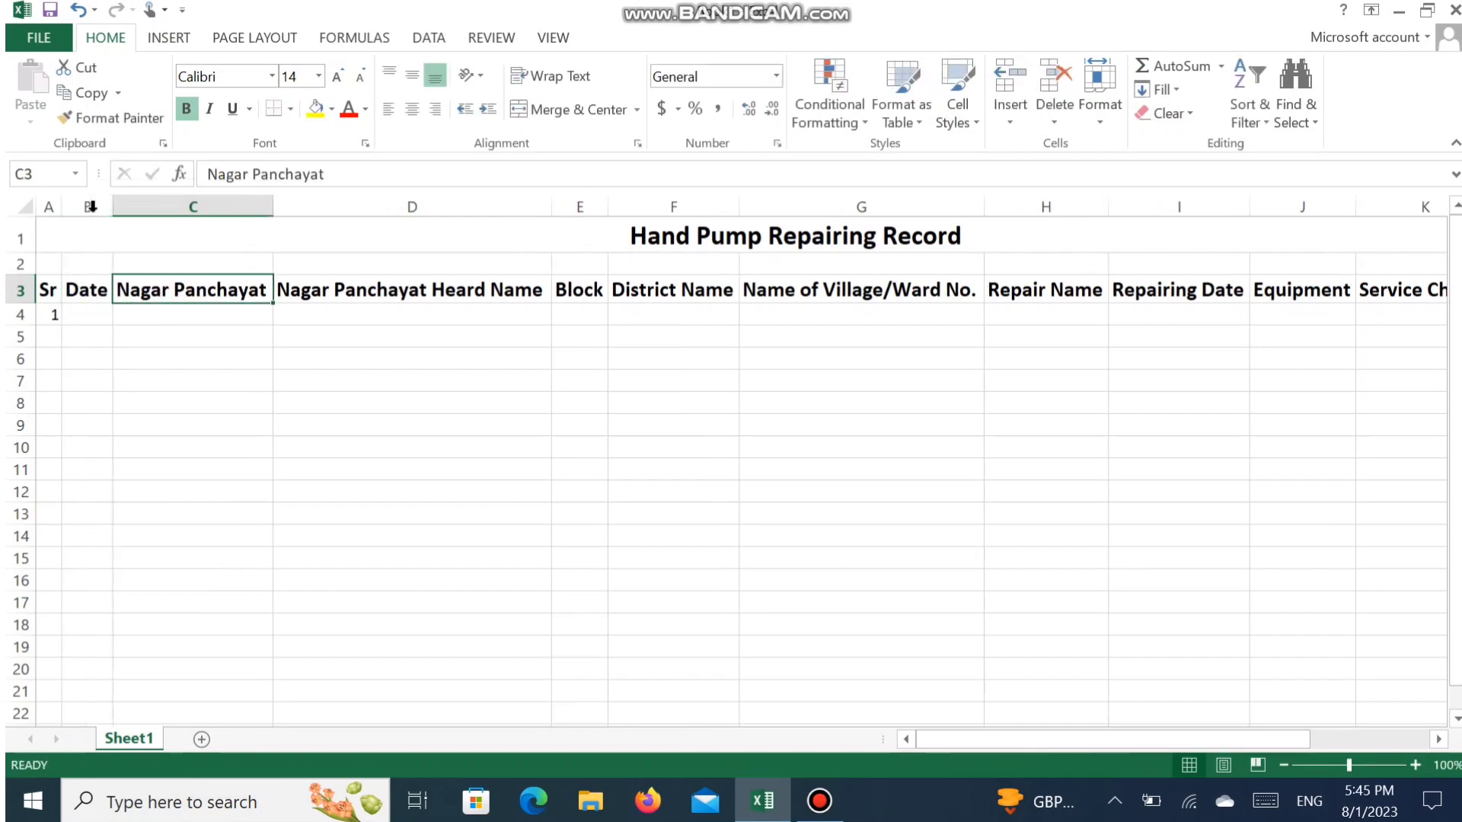
- Enter the date 1 July 2023 and the Nagar Panchayat "Raniganj" for the first record in row 4
click(93, 312)
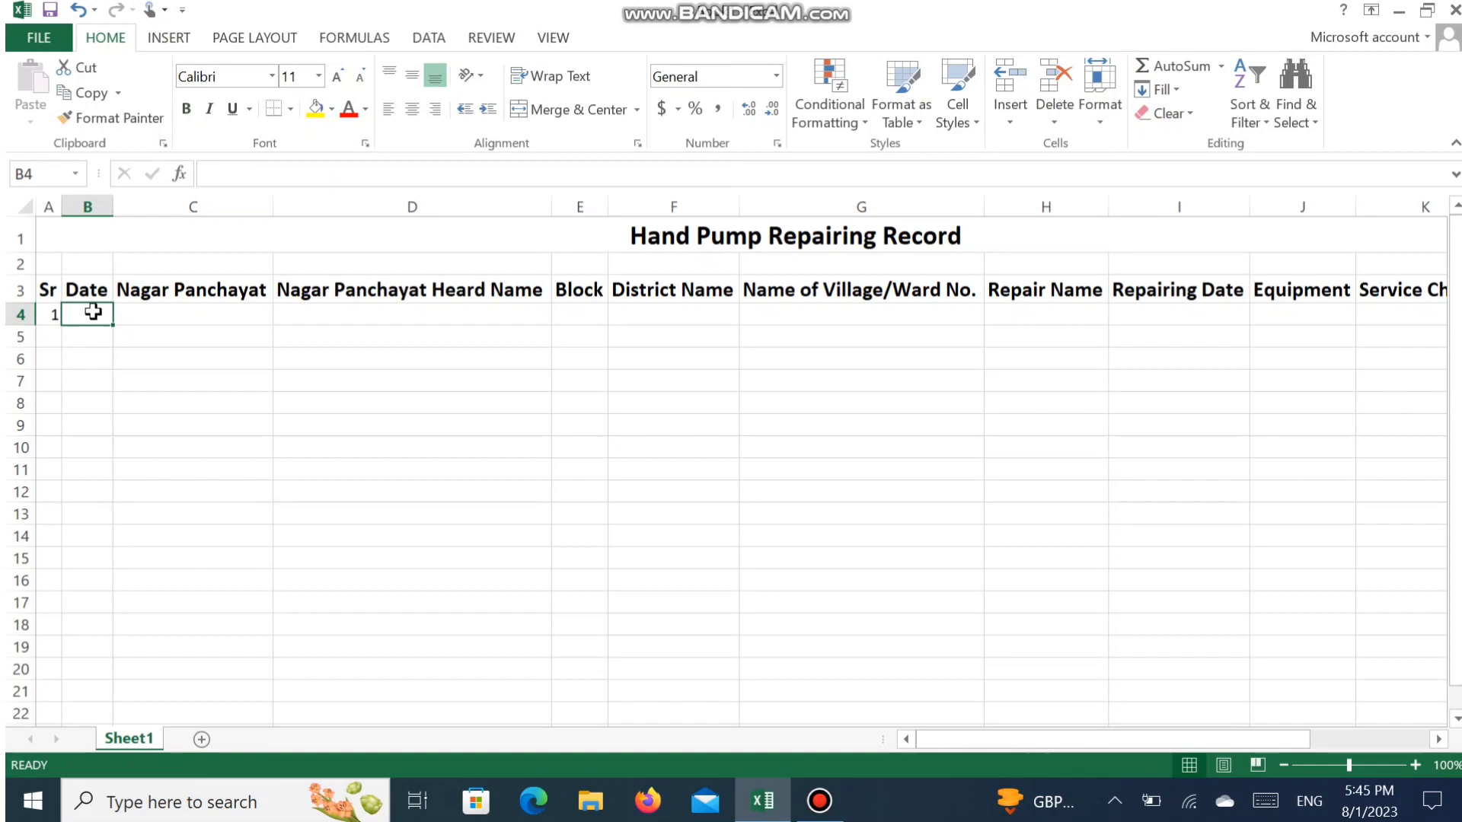
text(01 july 2023)
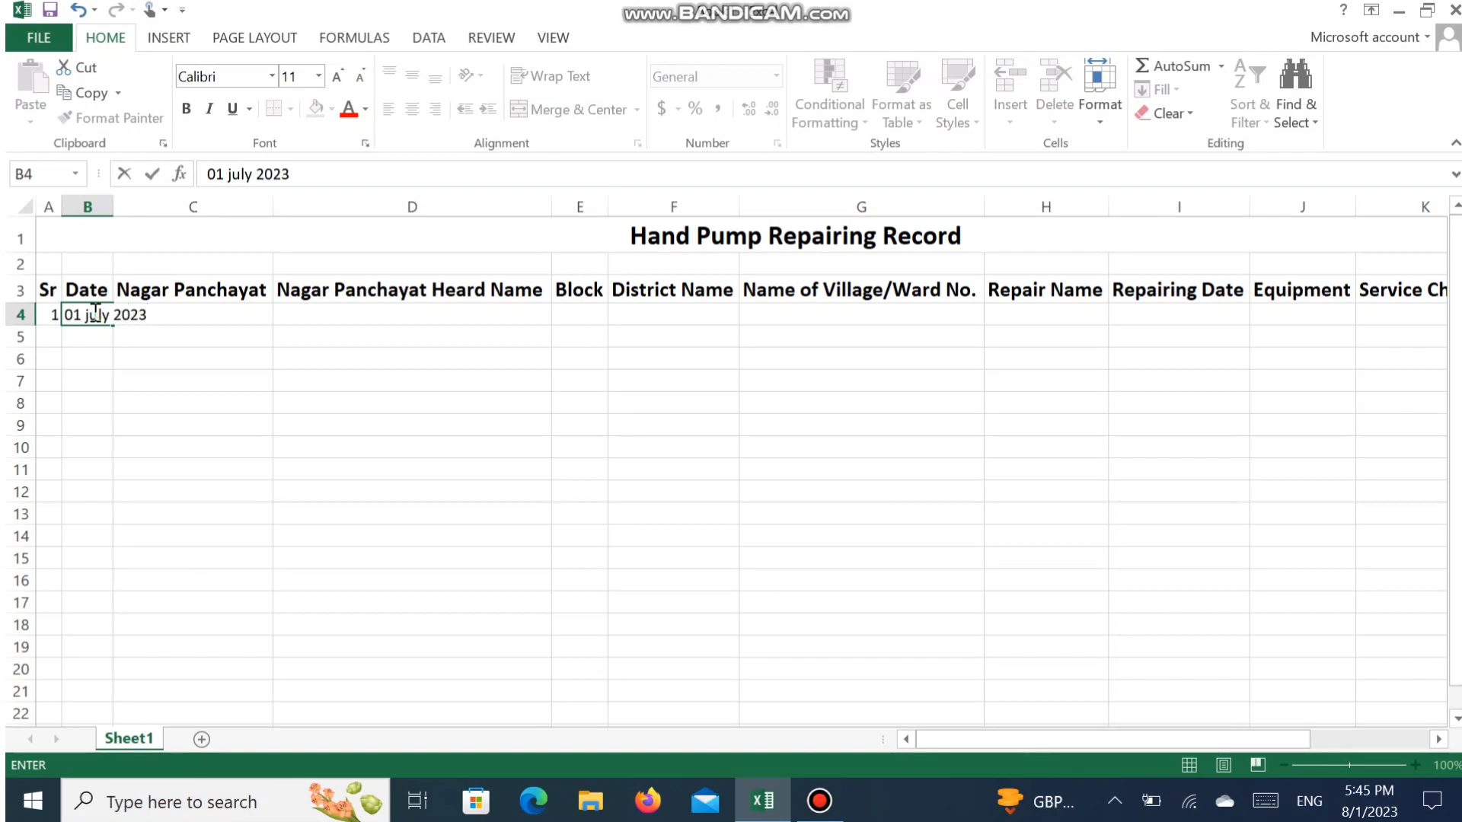
key(Tab)
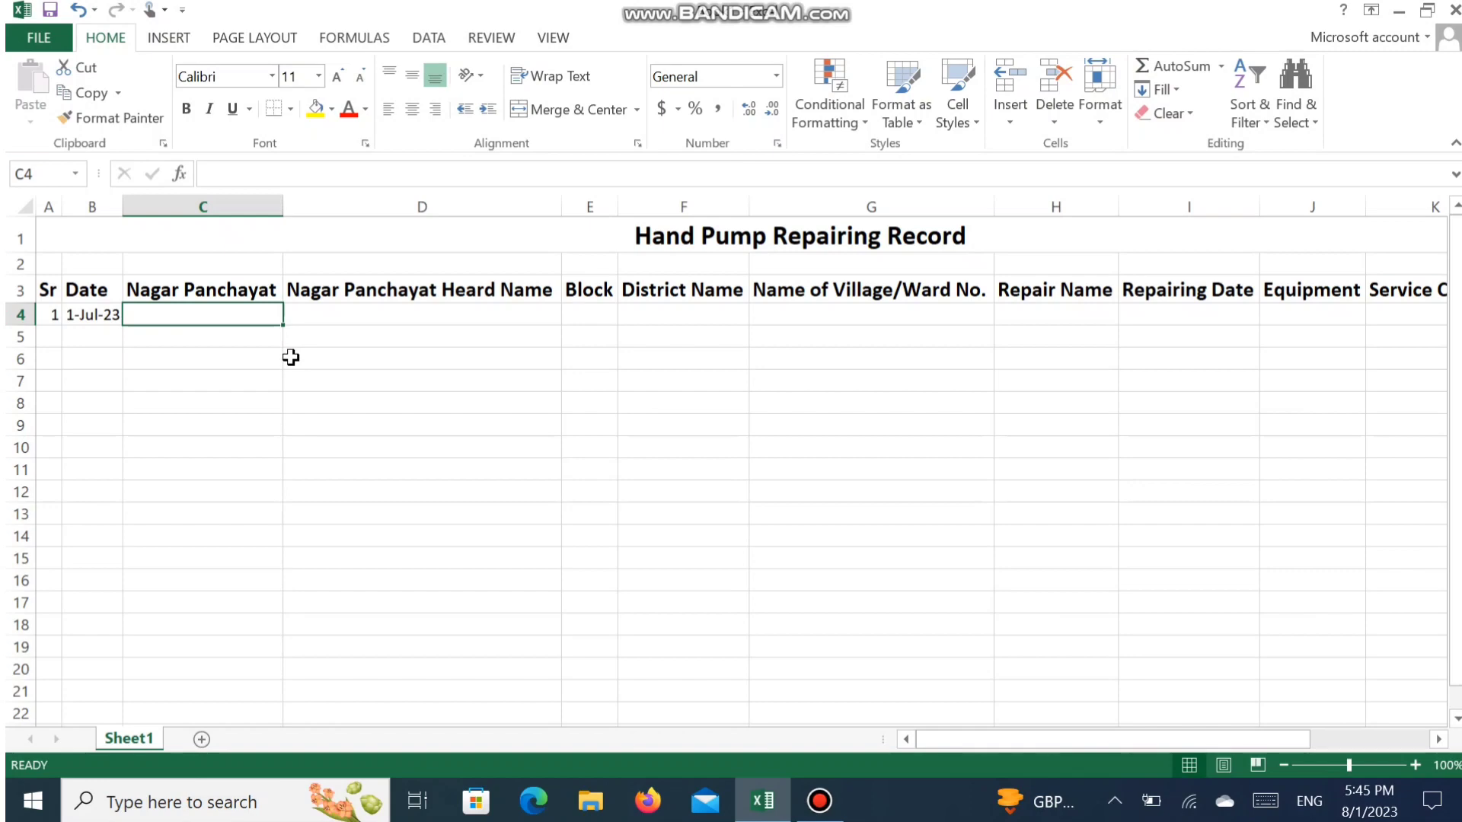
text(r)
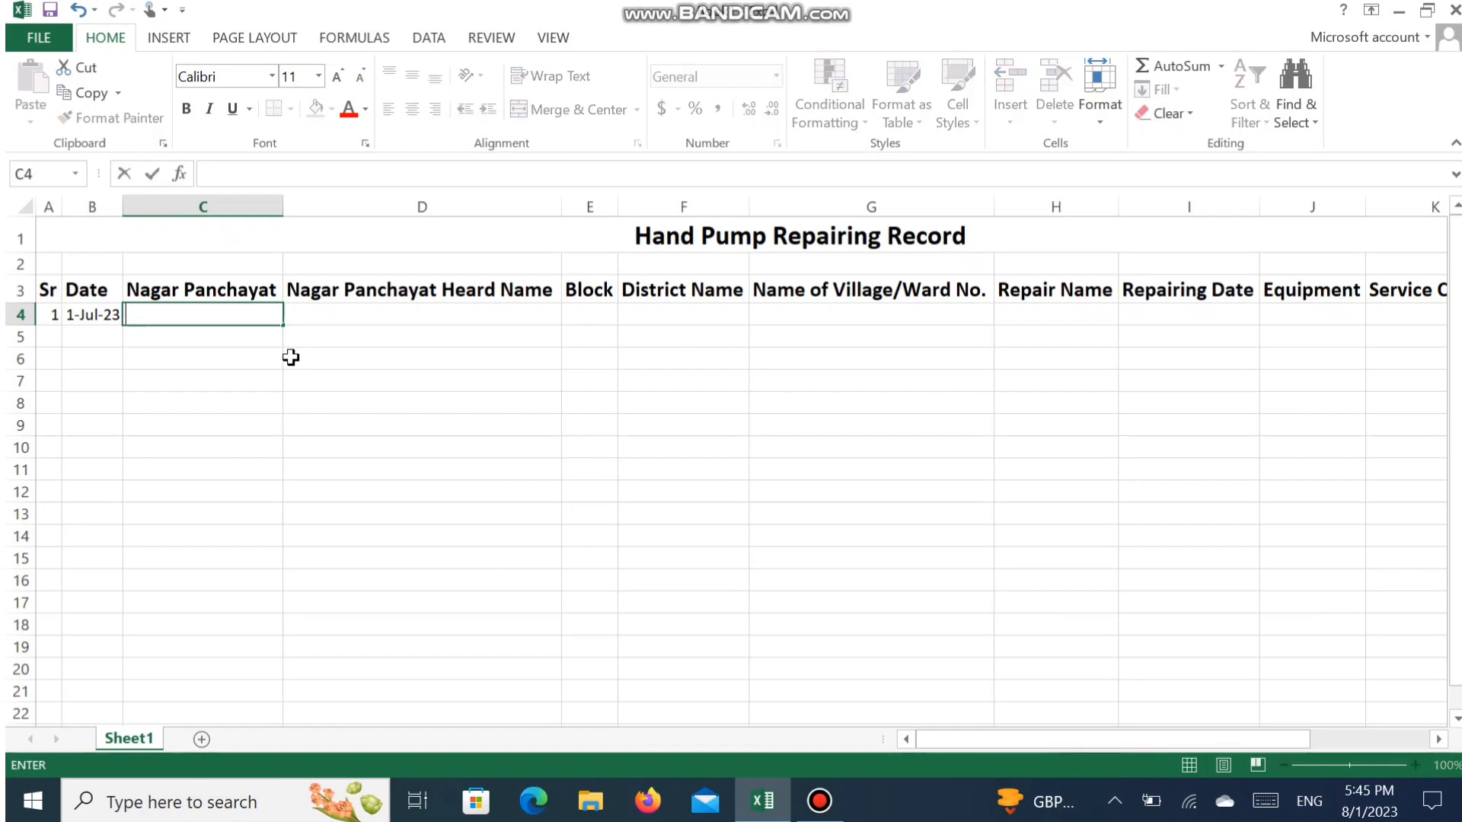
text(Raniganj)
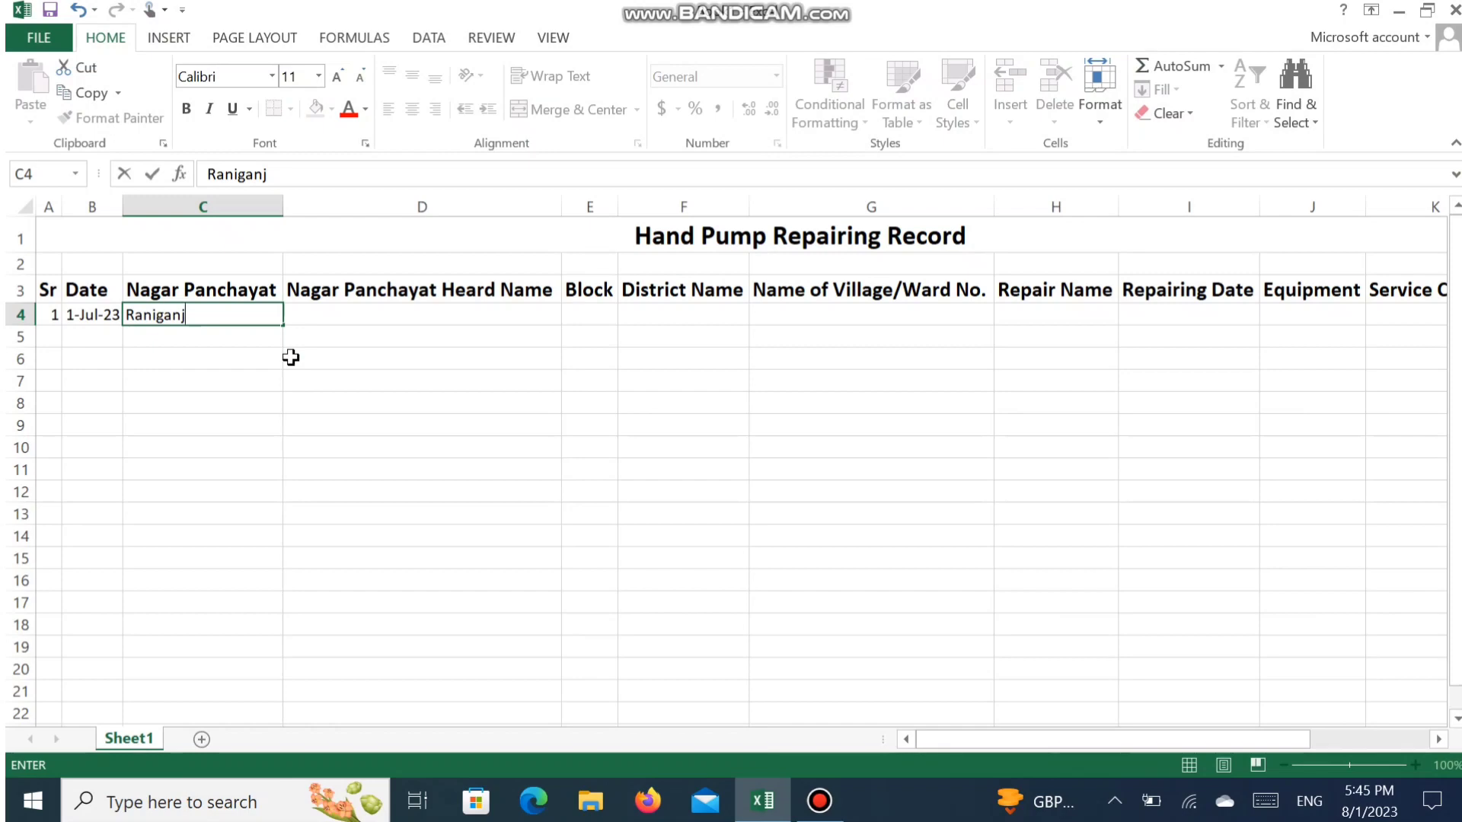
key(Tab)
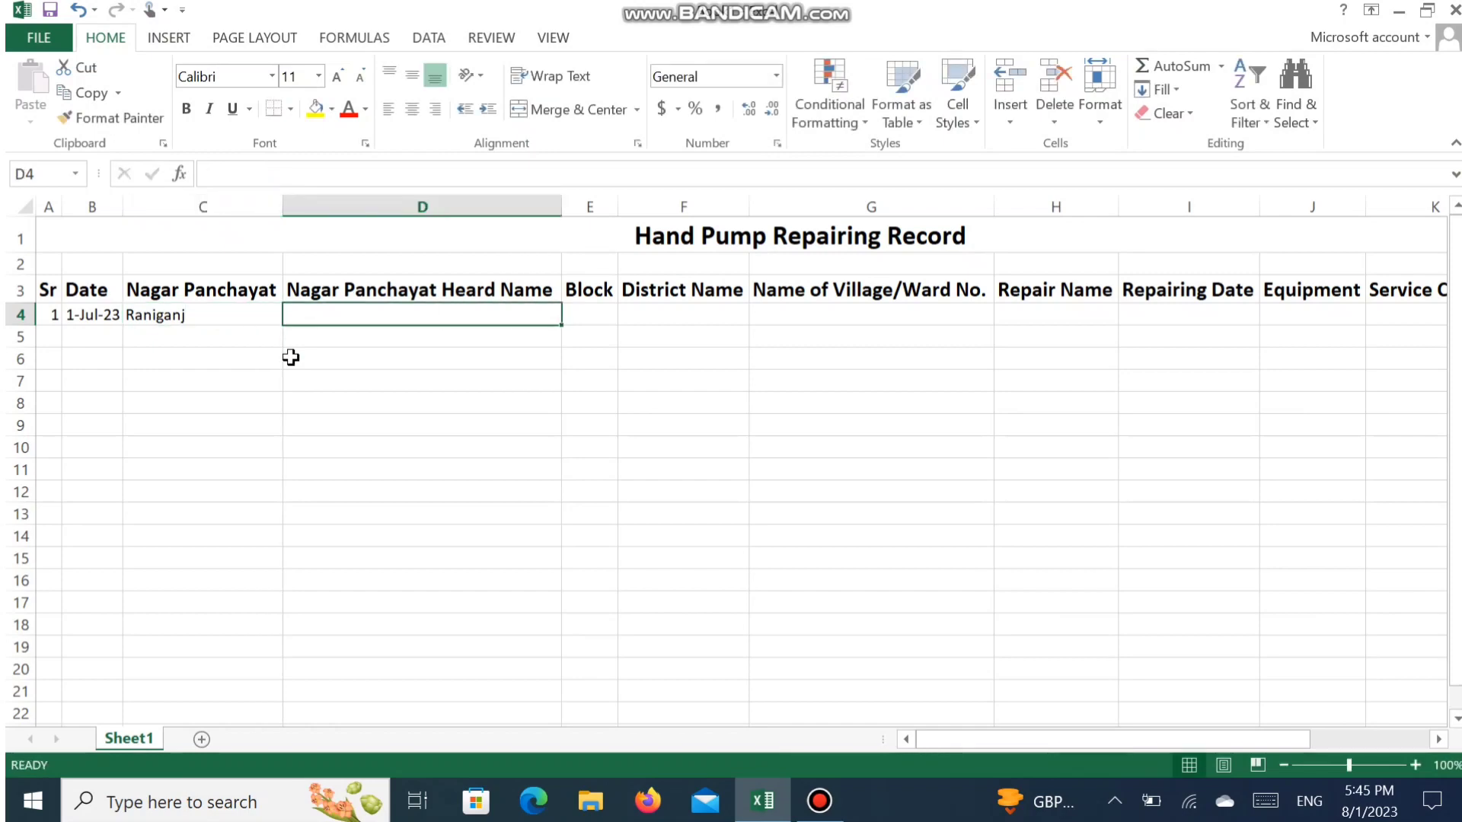
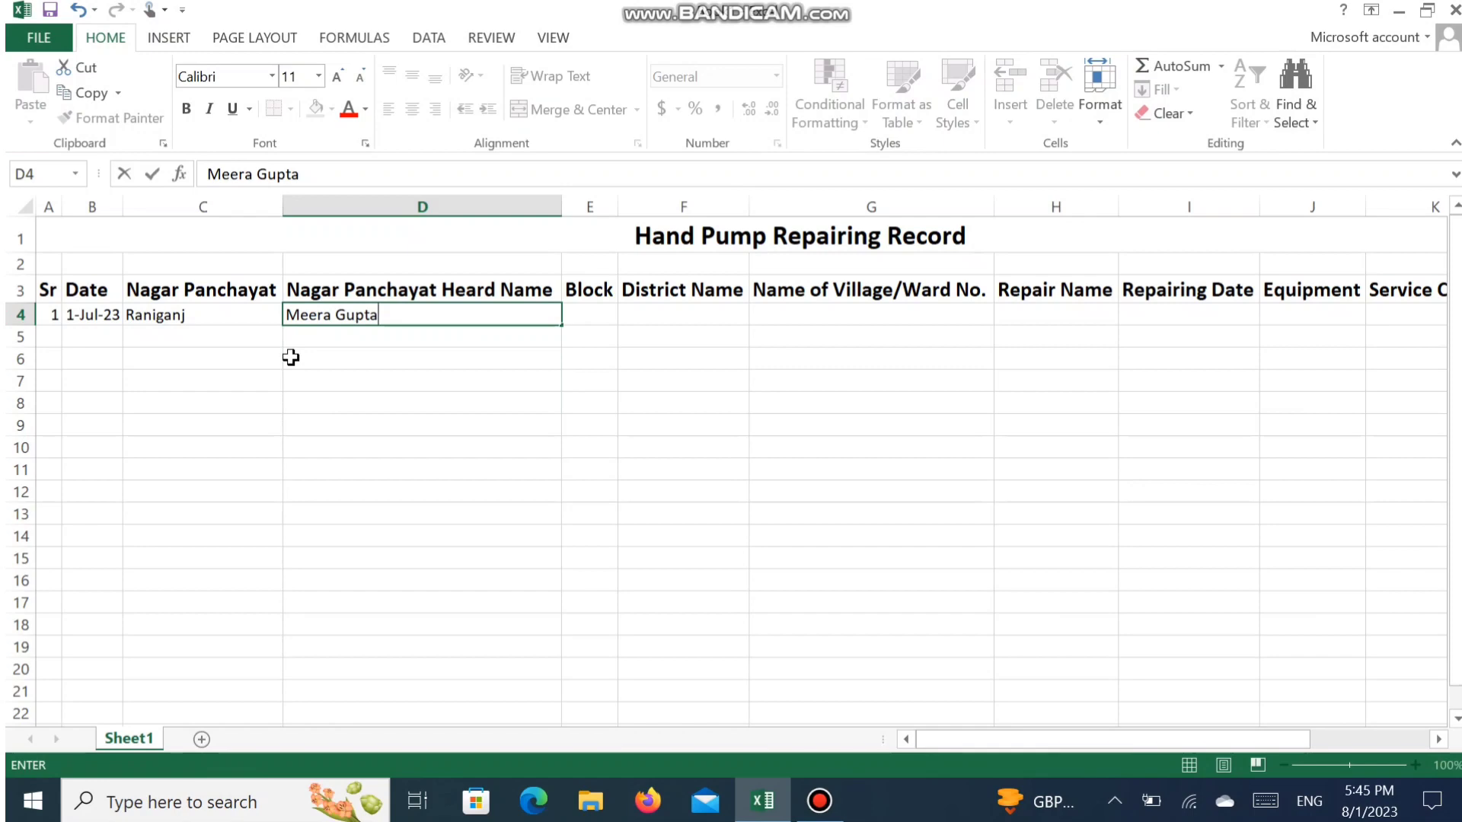
- Enter the Nagar Panchayat head's full name for the first record in cell D4
key(Tab)
- Enter the block "Shivgarh" and the district "Pratapgarh" for the first record in row 4
text(Sh)
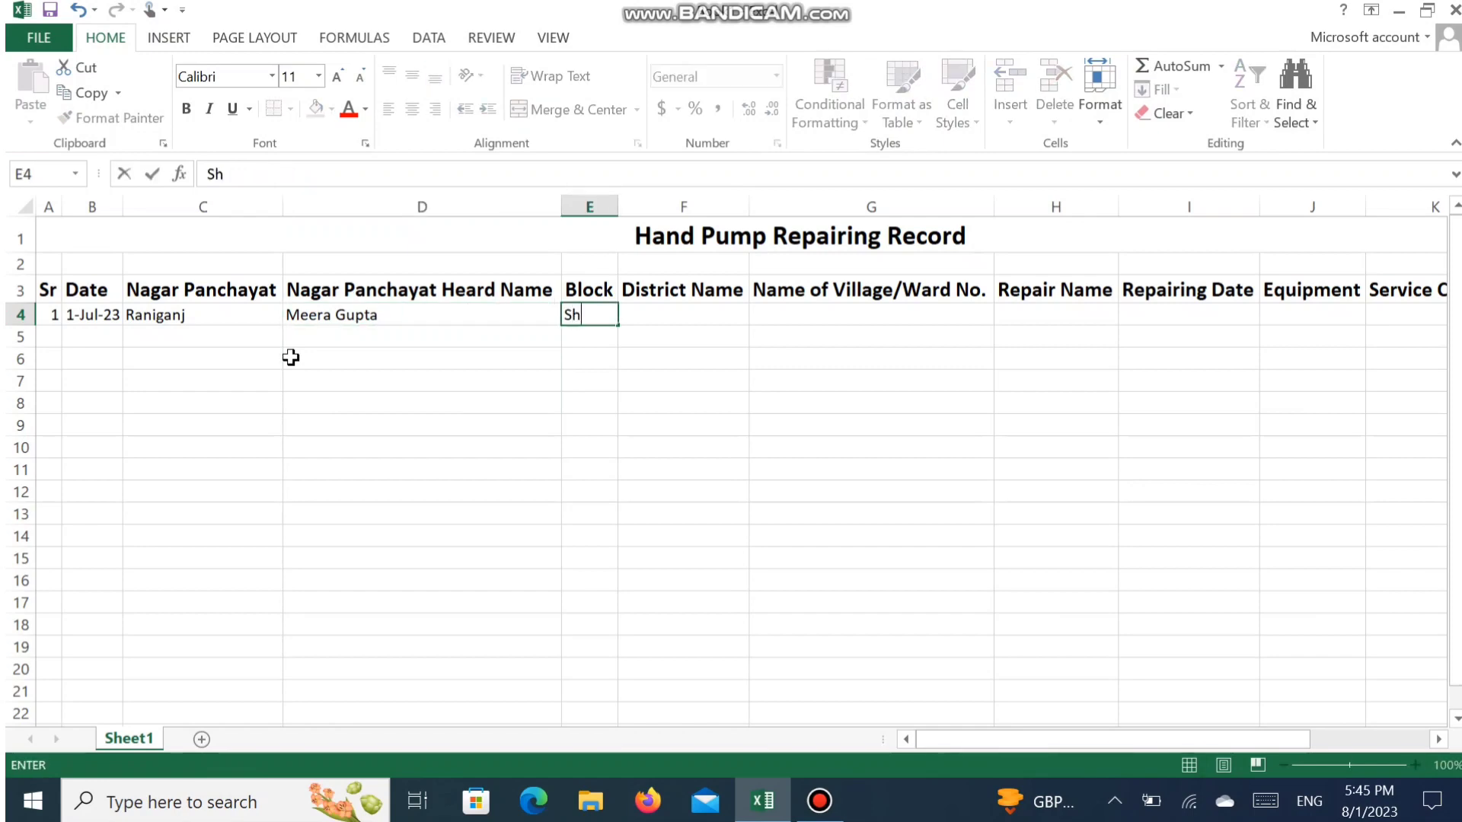
text(ivgarh)
key(Tab)
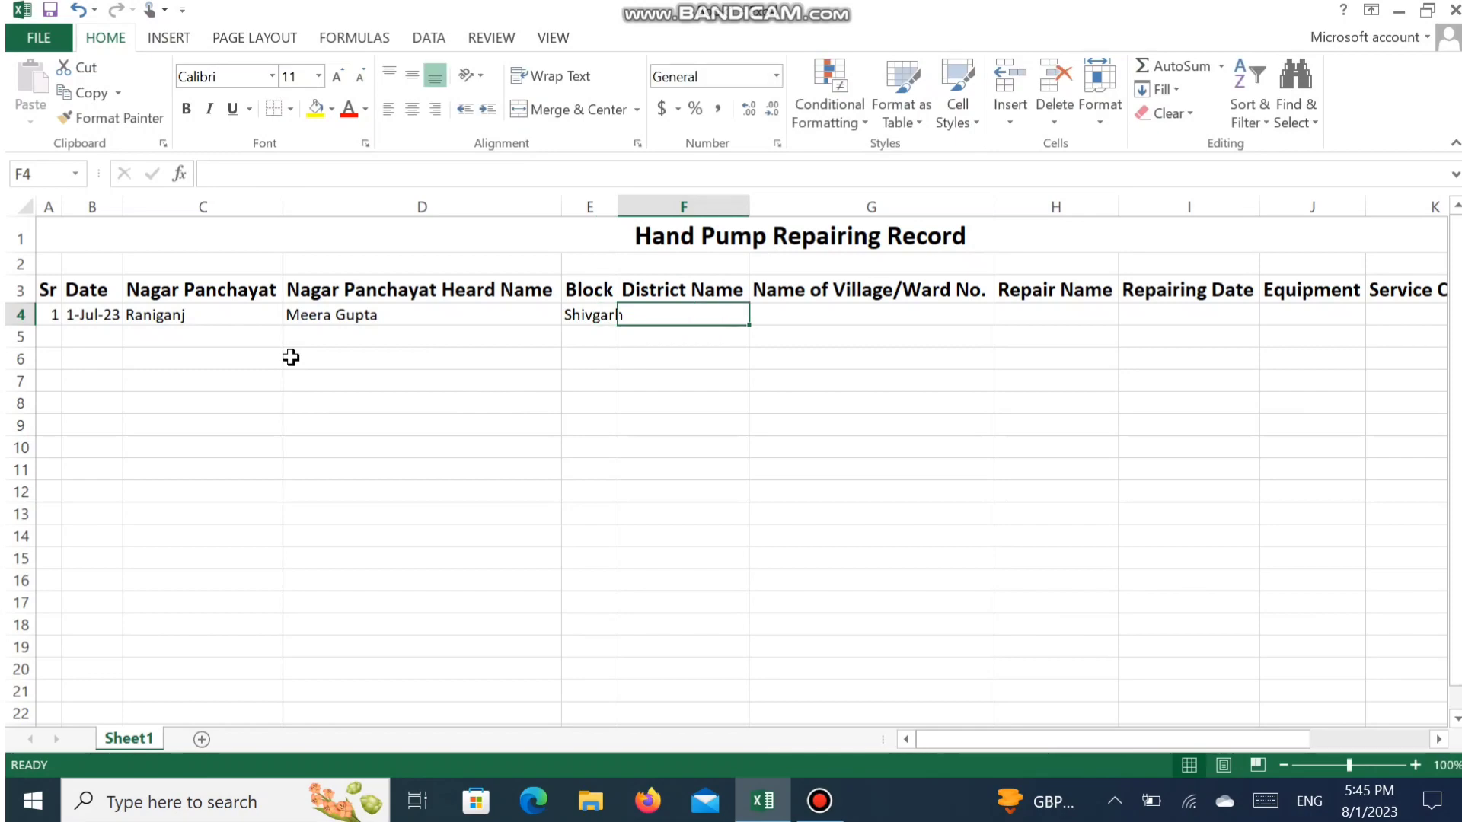
text(Pratap)
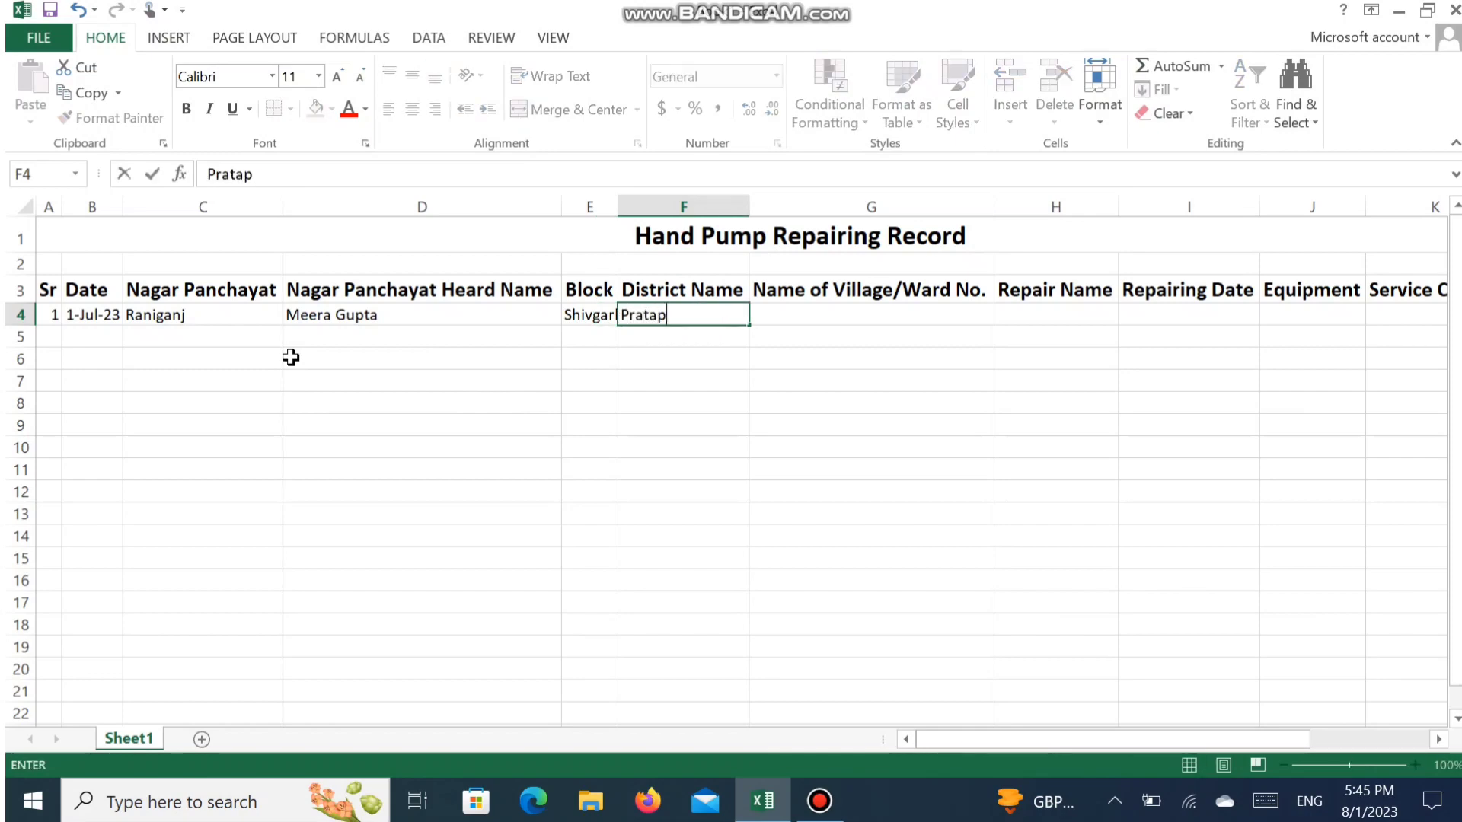
text(garh)
key(Tab)
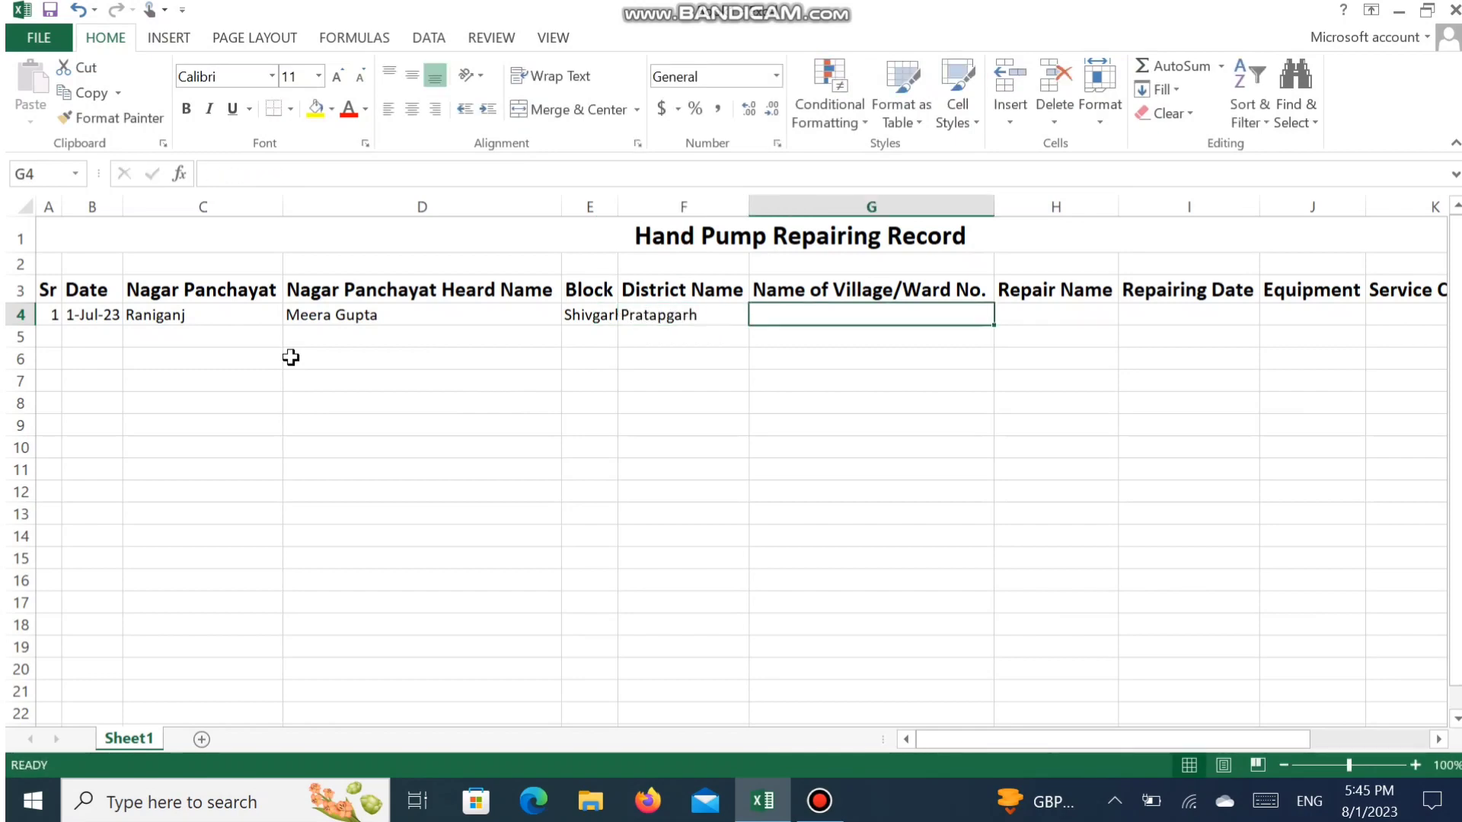
- Fill the Nagar Panchayat, head name, block and district values of C4:F4 down to row 116
click(343, 316)
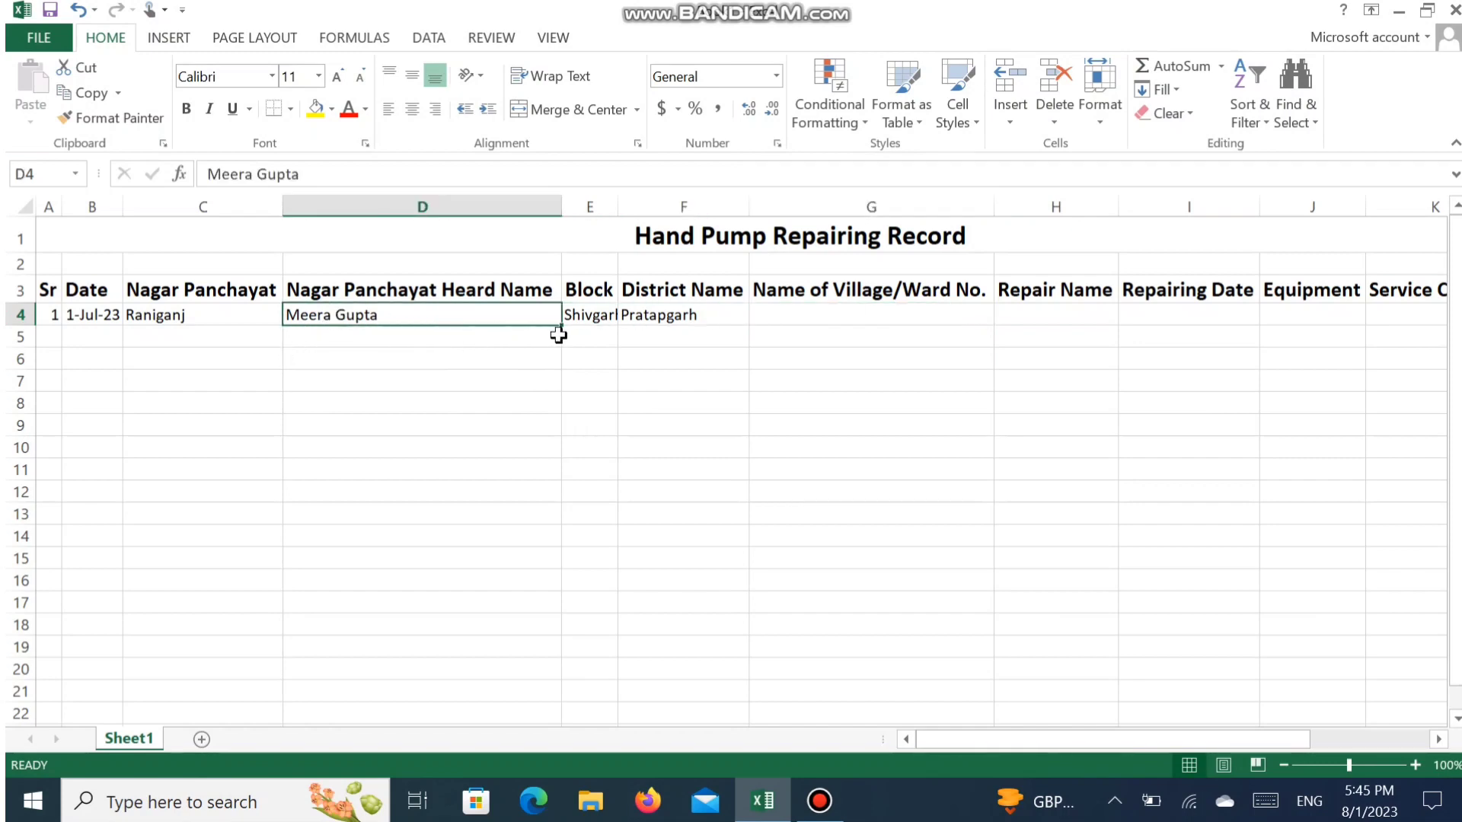
drag(562, 329, 483, 277)
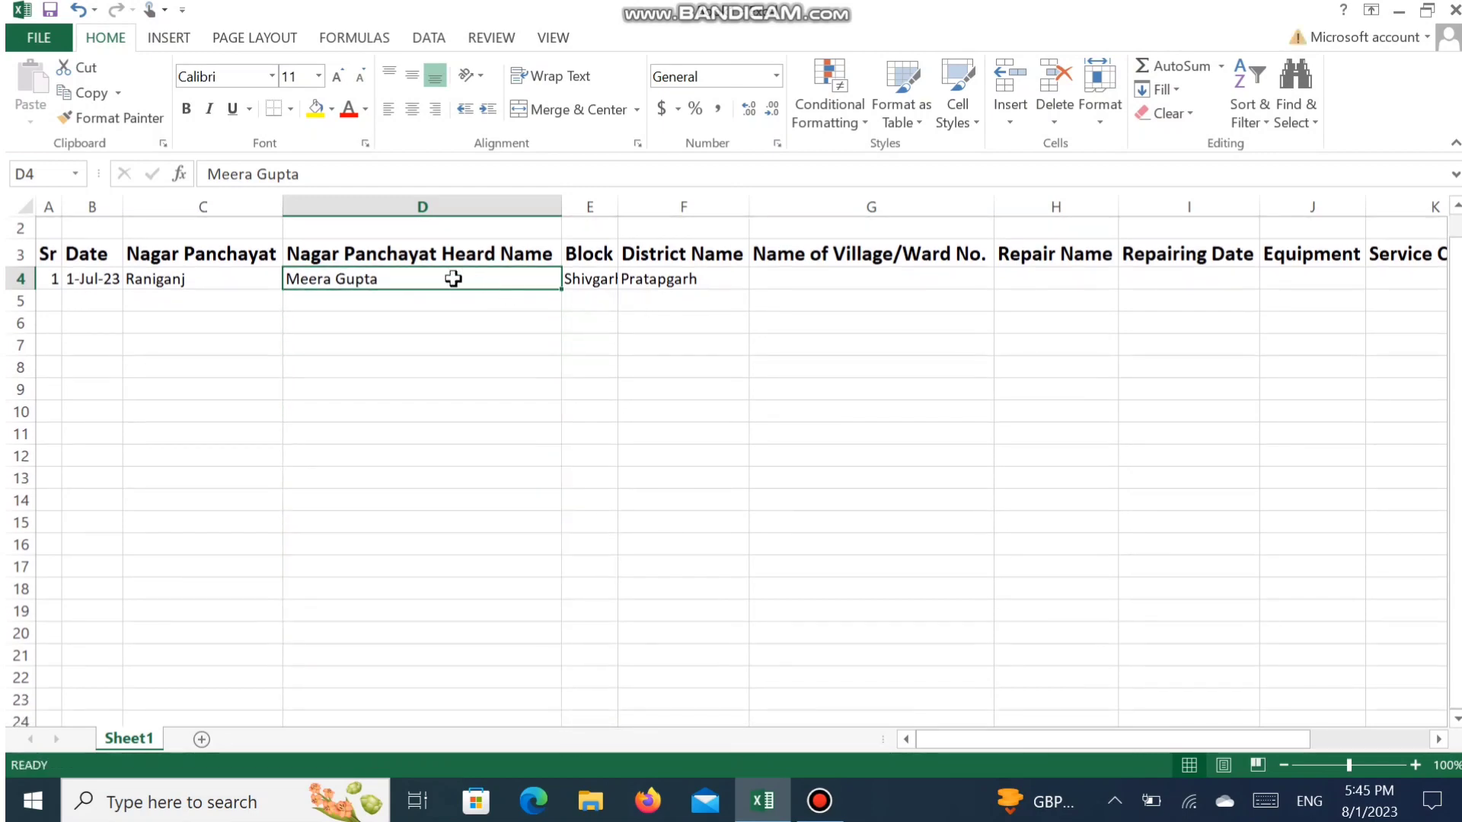
drag(260, 290, 664, 275)
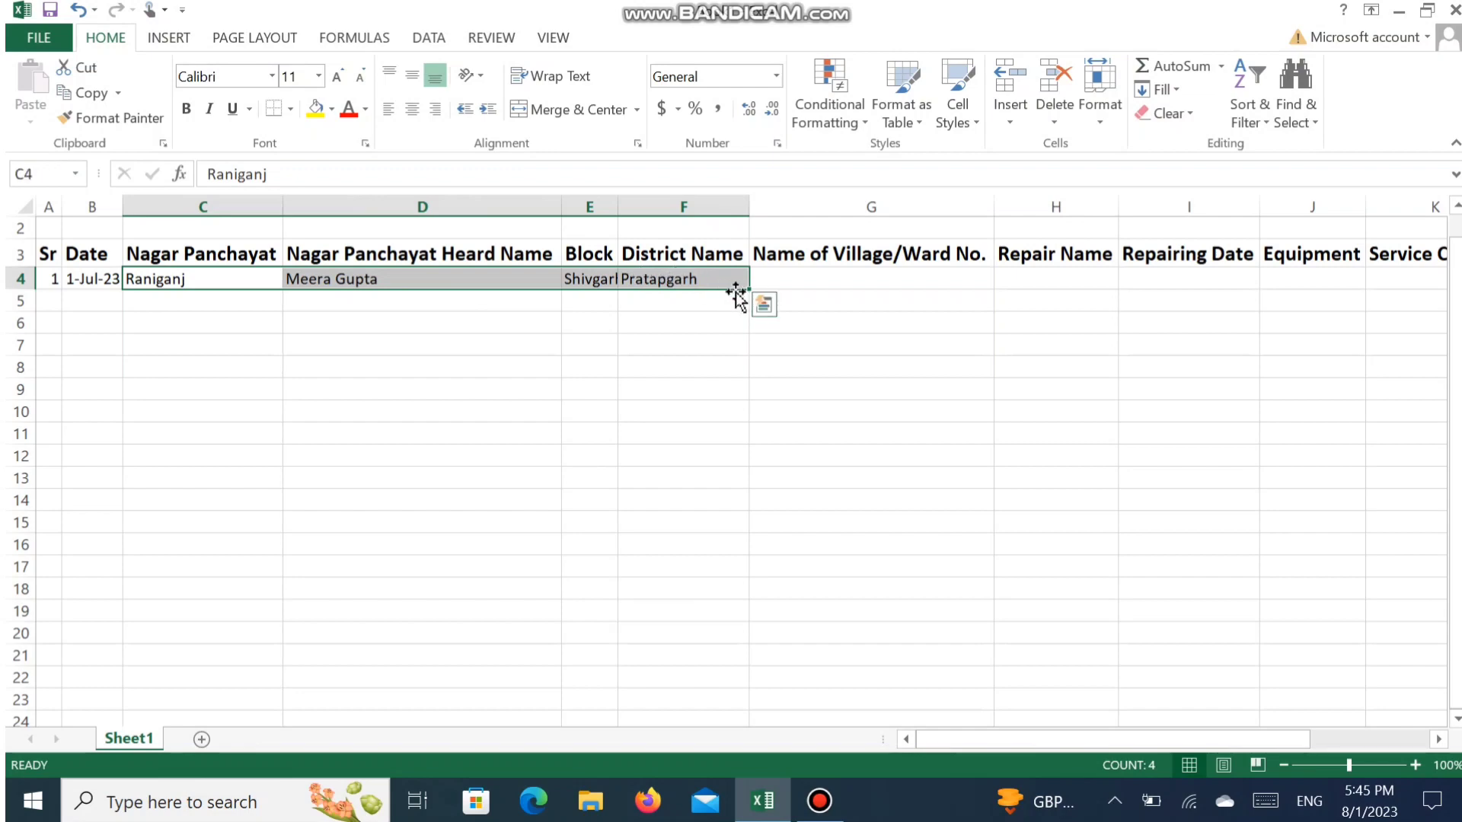
drag(751, 291, 799, 795)
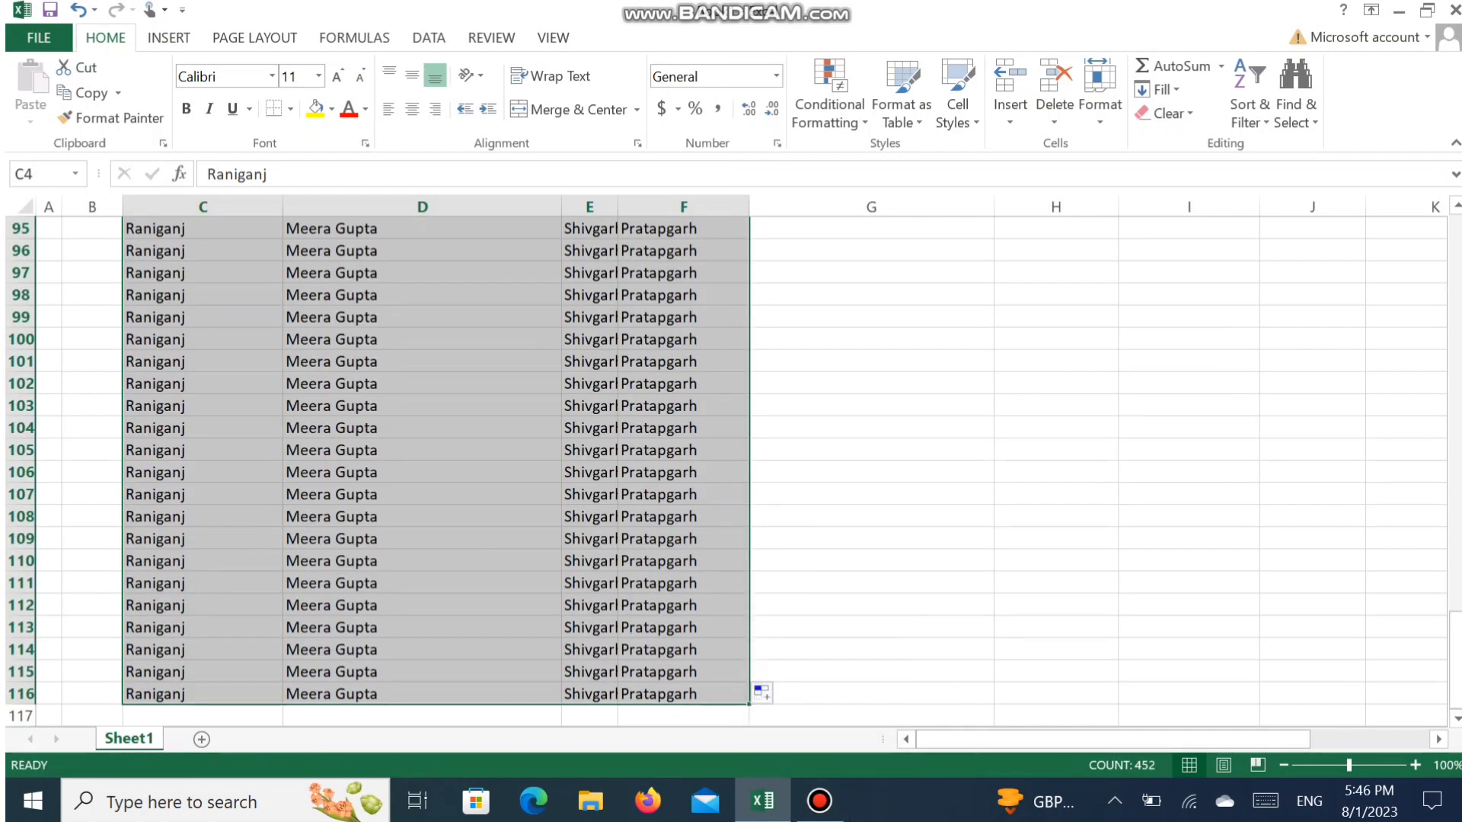
drag(1456, 659, 1450, 225)
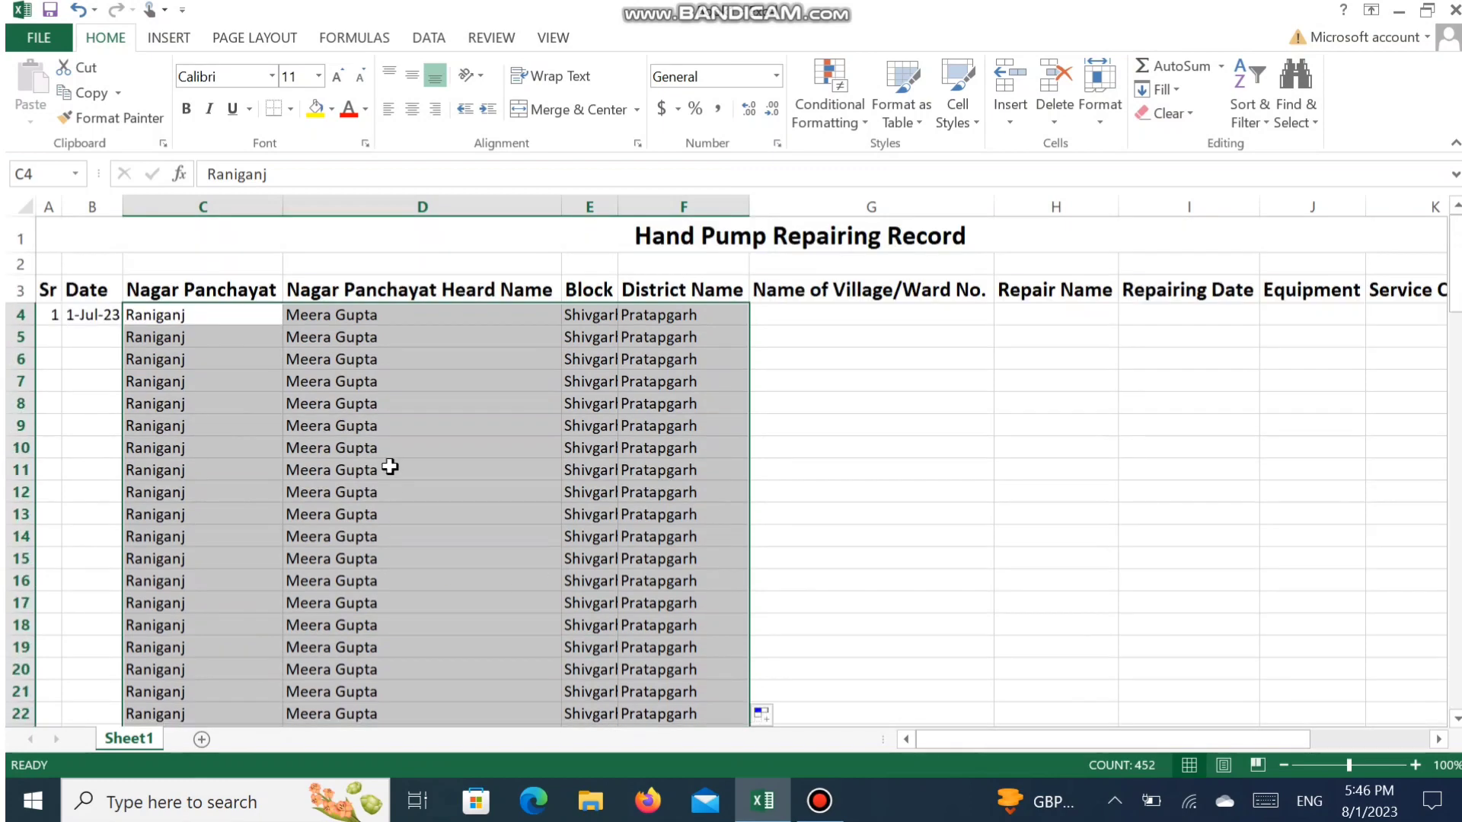
click(470, 376)
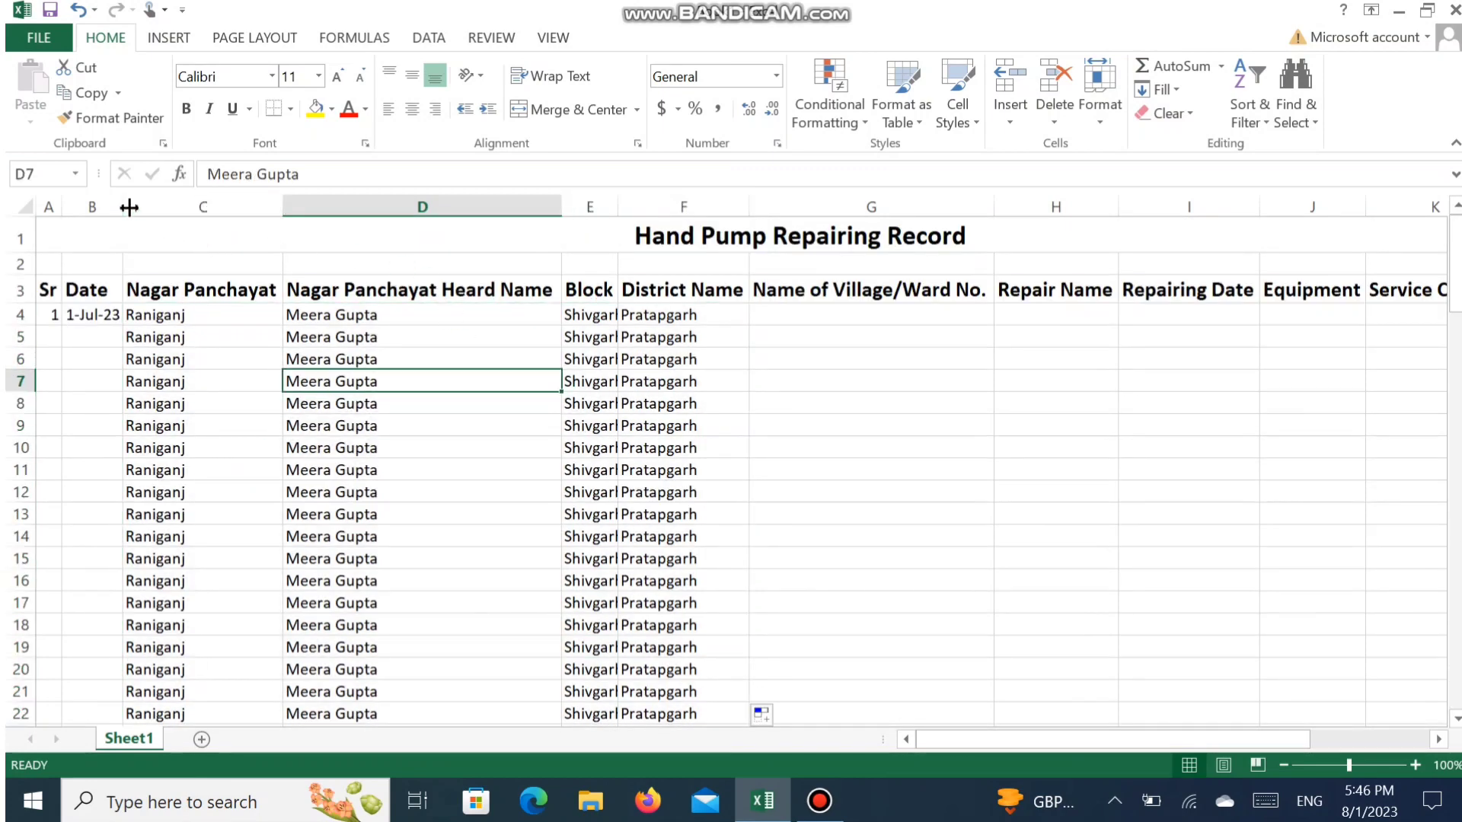
- Autofit the widths of columns C to F
drag(128, 207, 148, 251)
key(ctrl+z)
drag(140, 200, 738, 206)
double_click(750, 205)
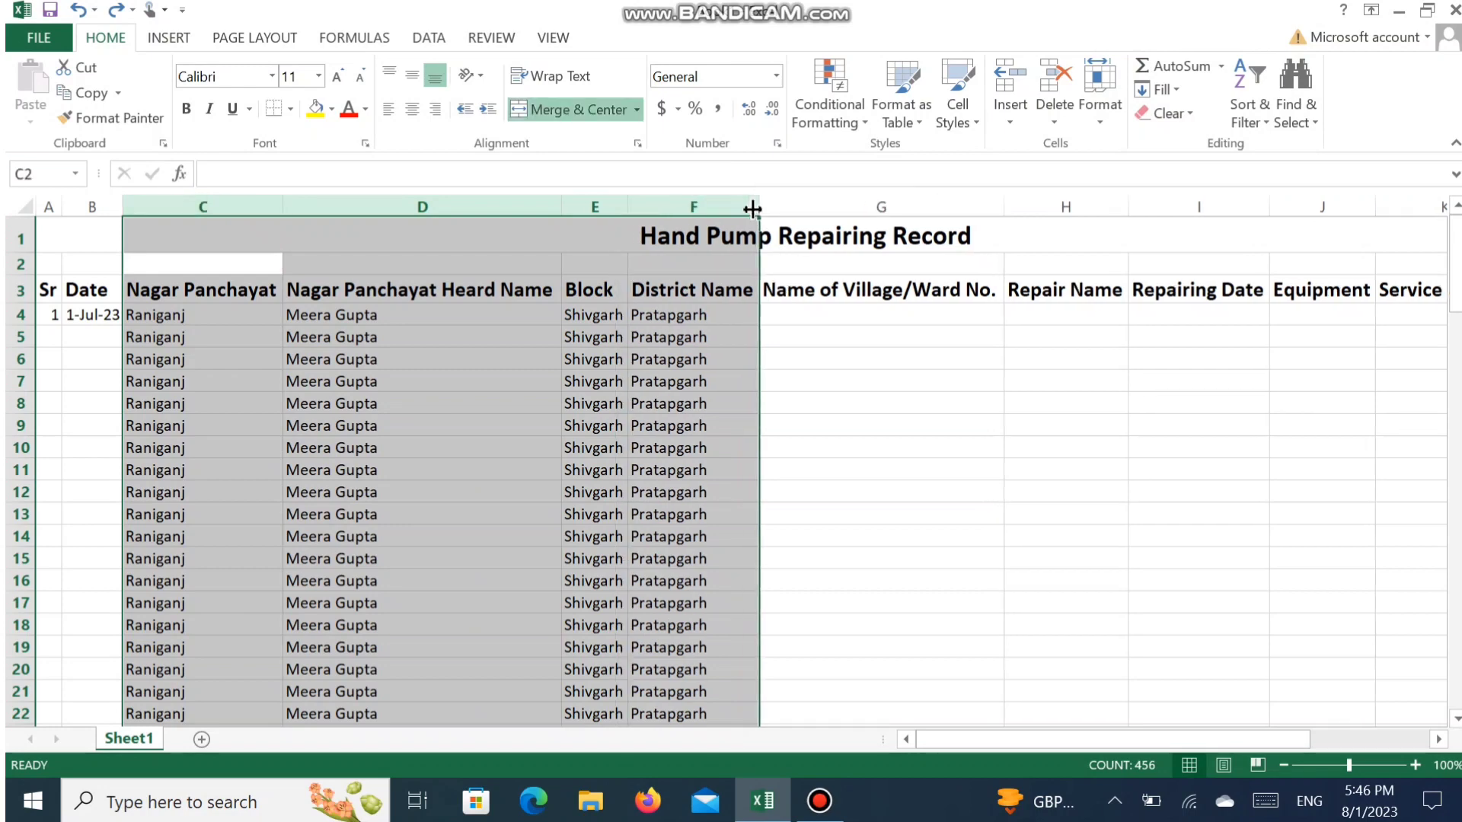
click(680, 449)
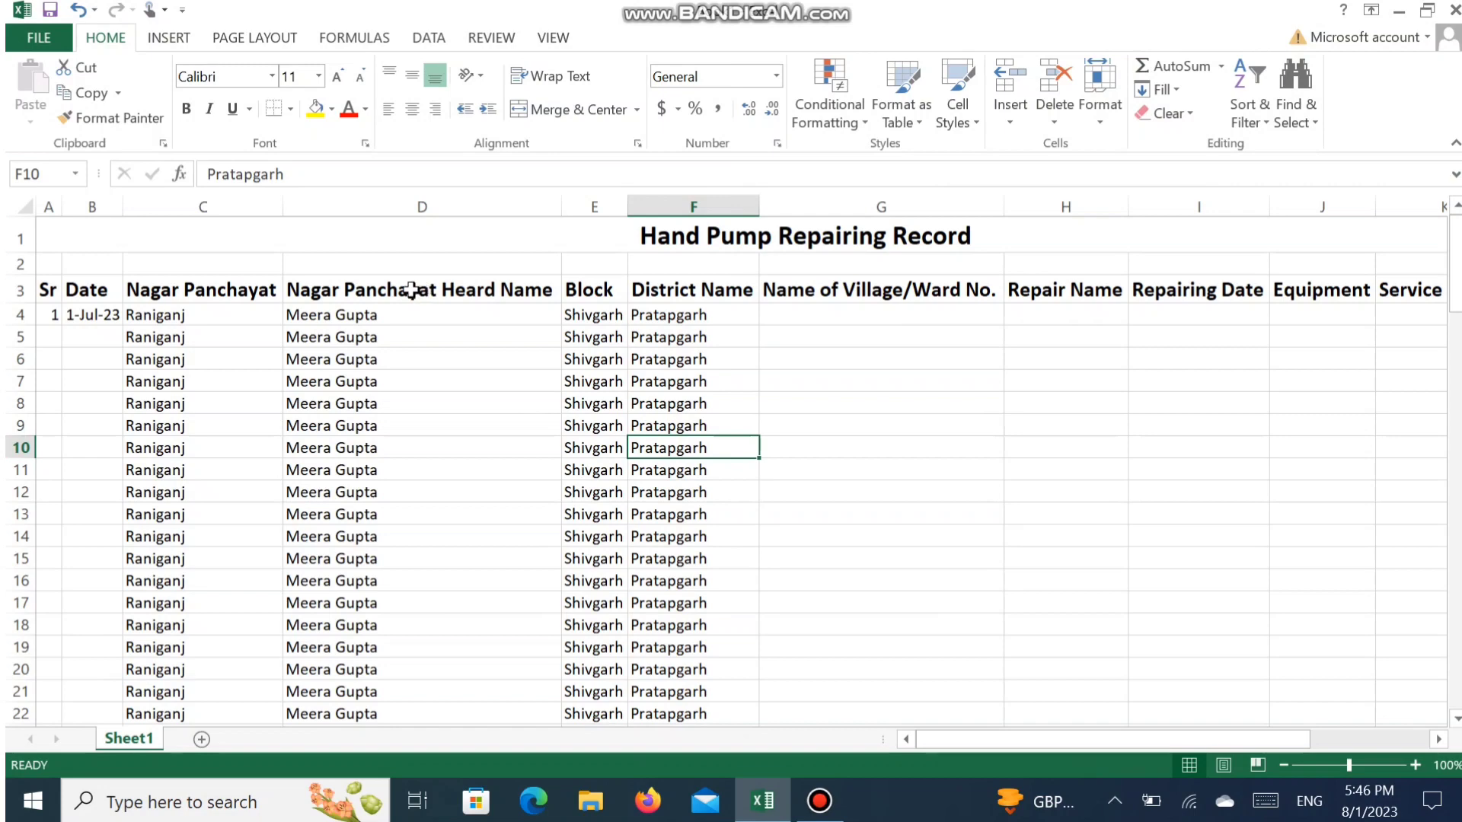
- Turn on text wrapping for the Nagar Panchayat Heard Name heading in D3 and narrow column D close to the names below it
click(440, 290)
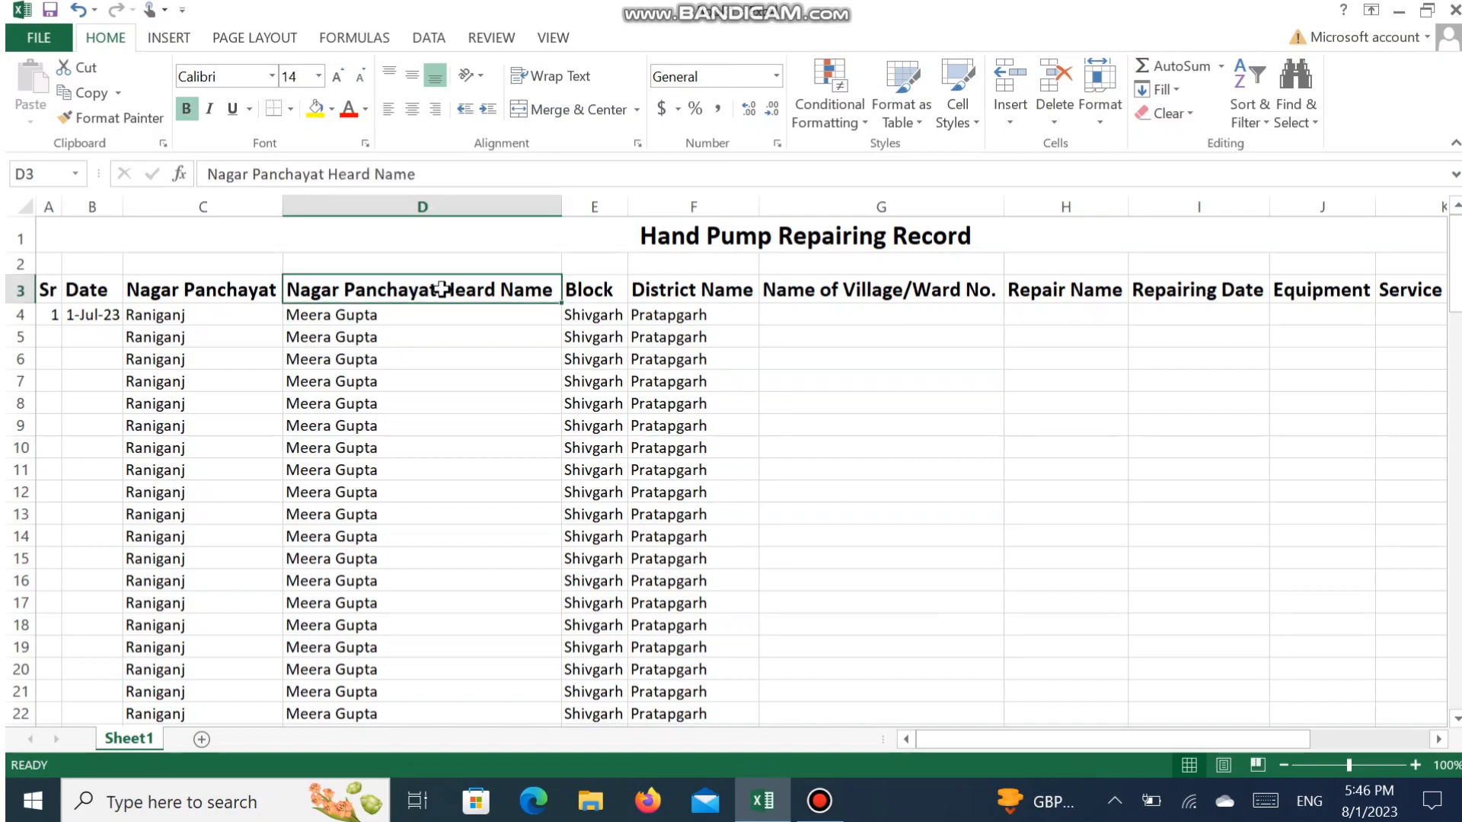
click(518, 82)
drag(561, 202, 398, 243)
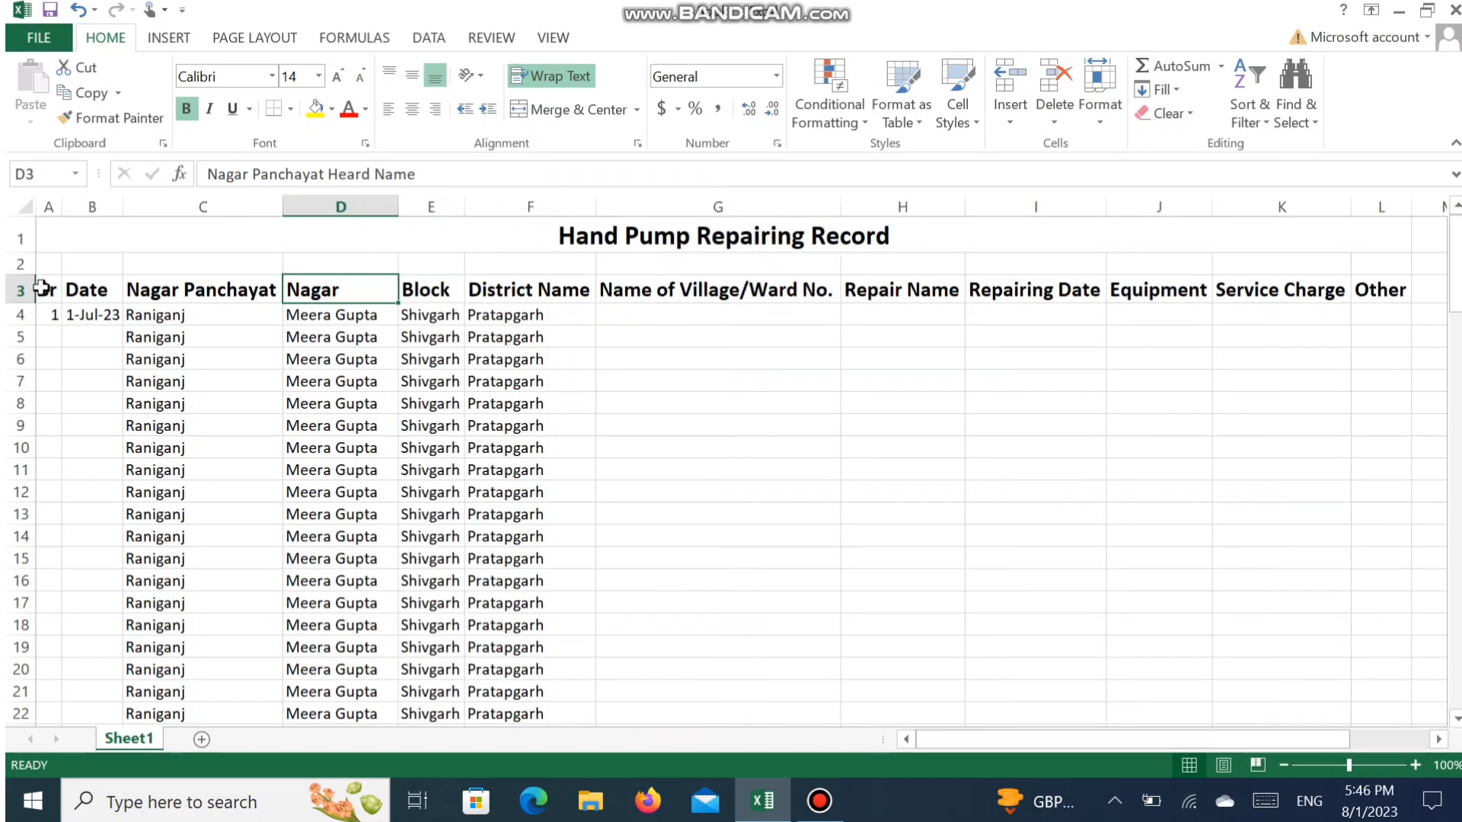
- Wrap the text of the headings in A3:L3 and center them horizontally and vertically
drag(45, 289, 1381, 300)
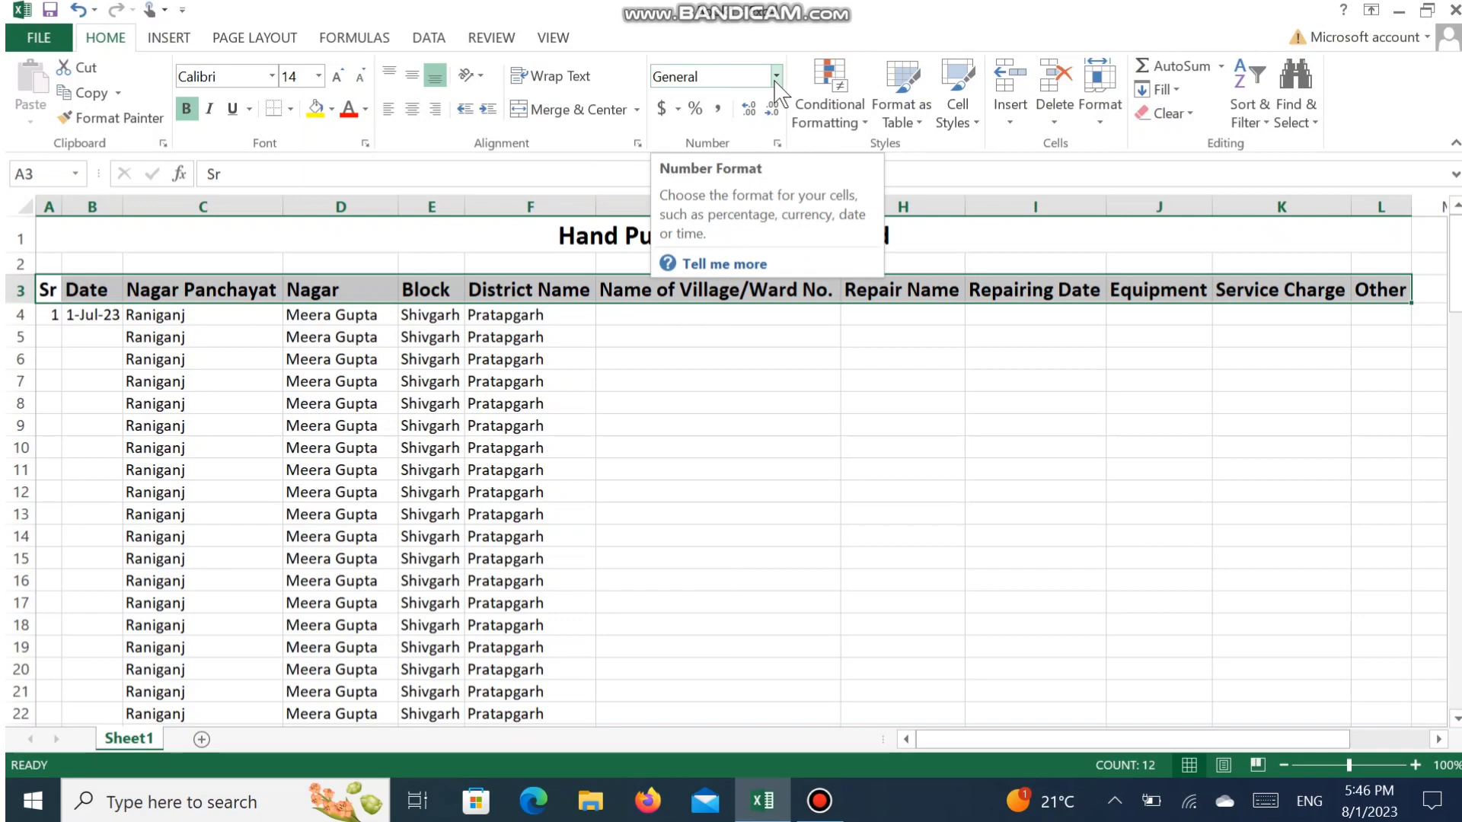
click(548, 76)
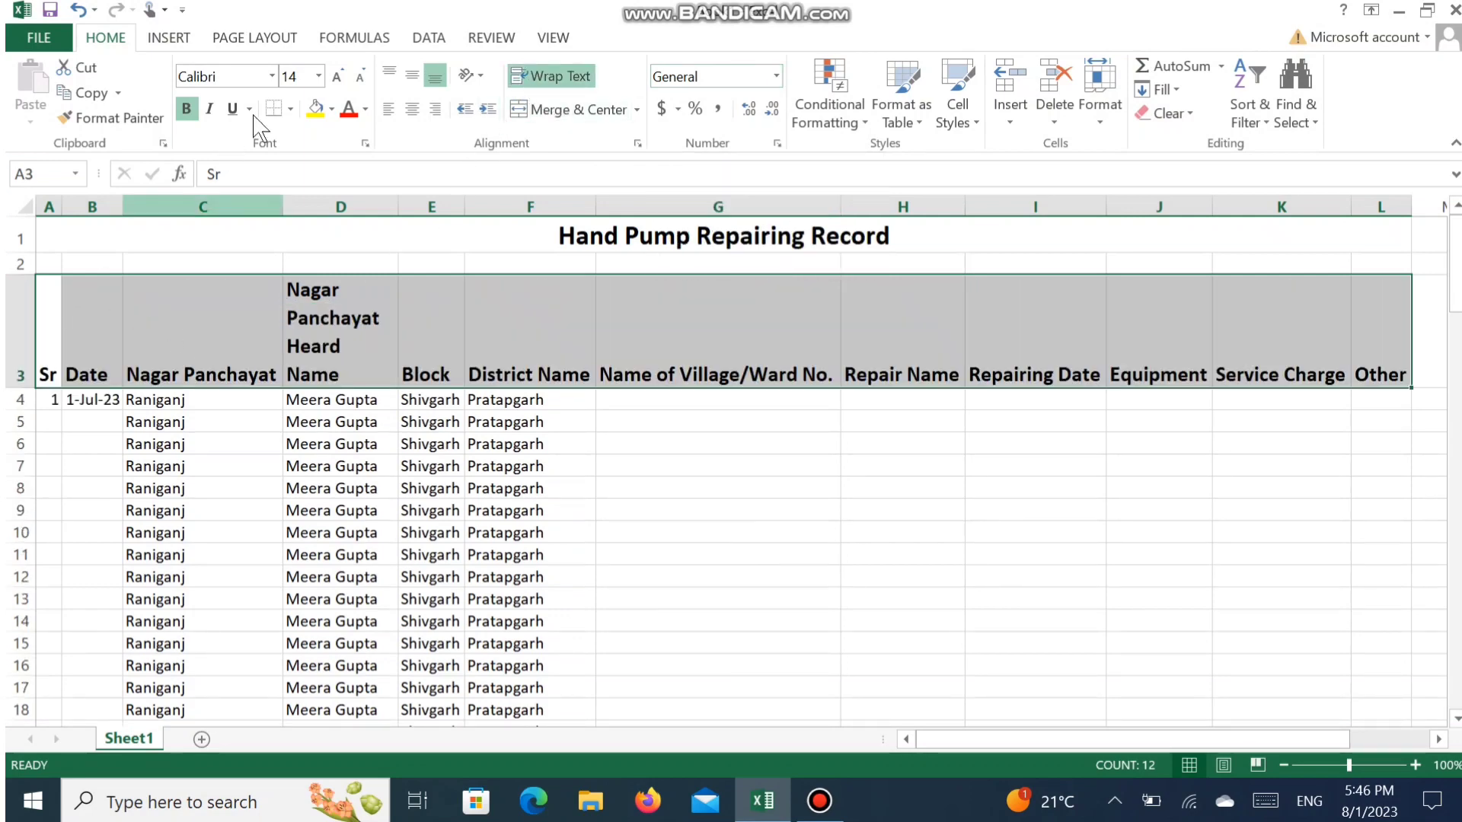
click(412, 109)
click(412, 74)
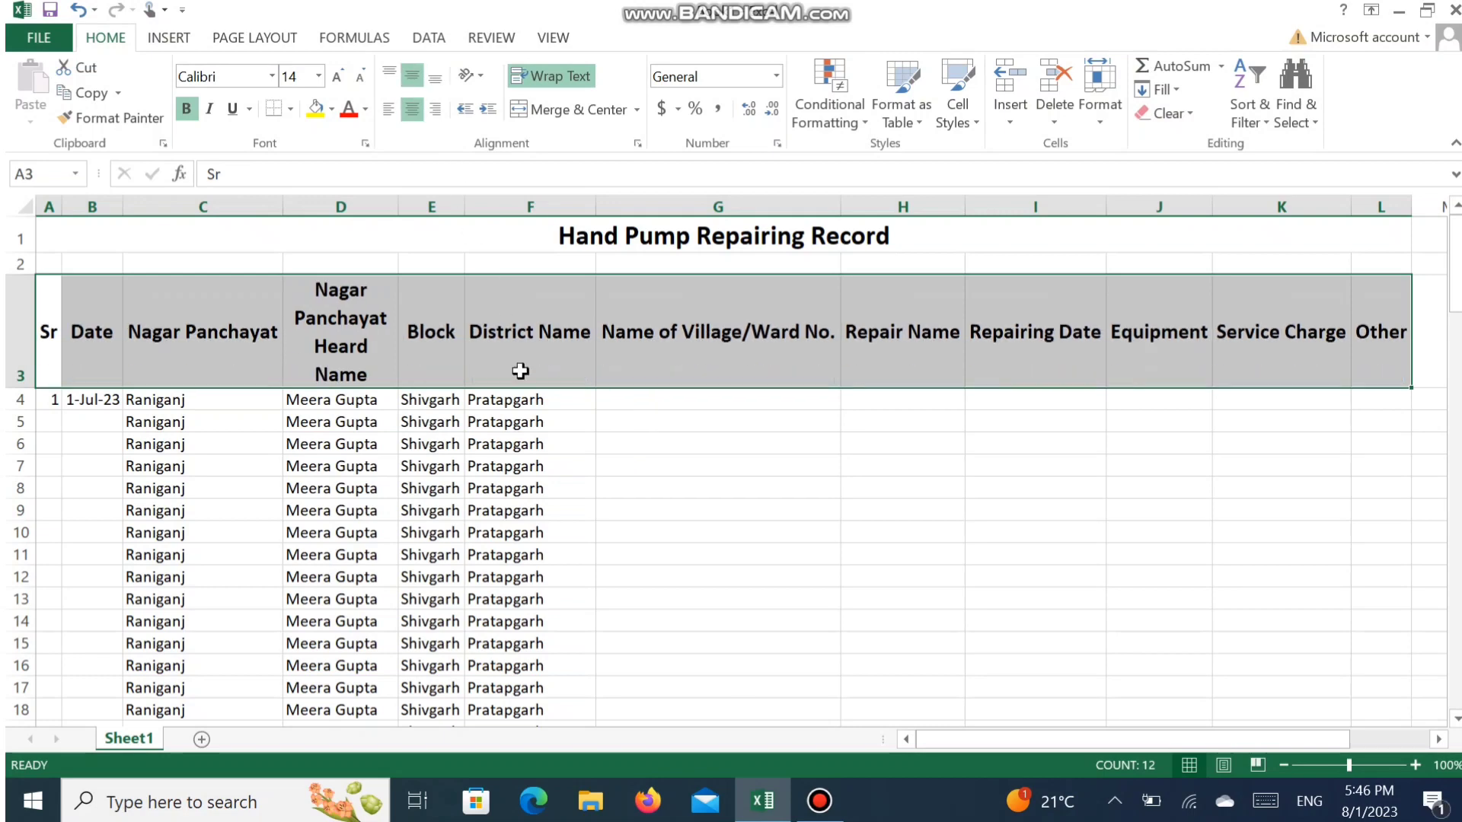
click(555, 491)
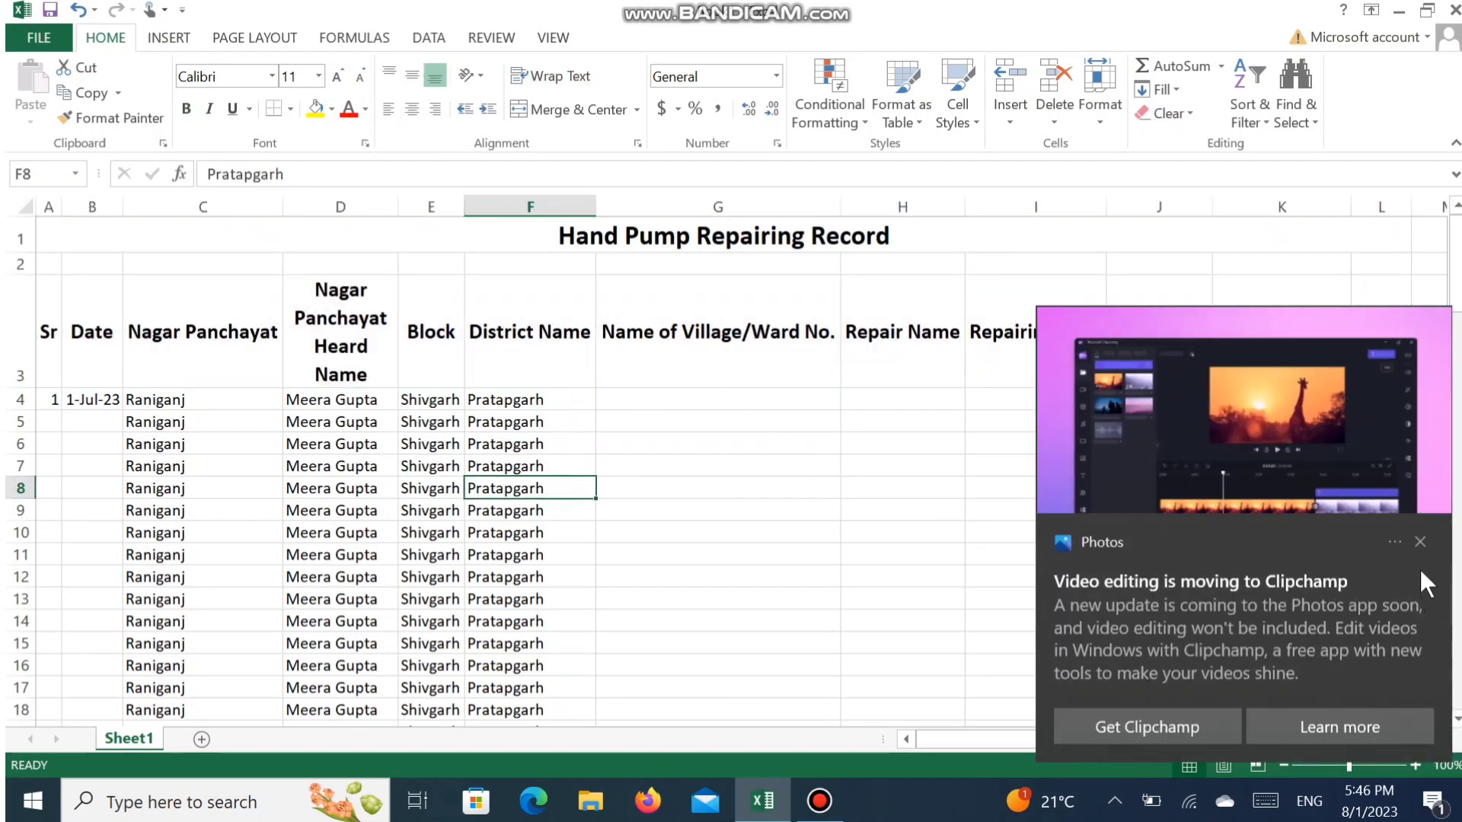
click(1420, 542)
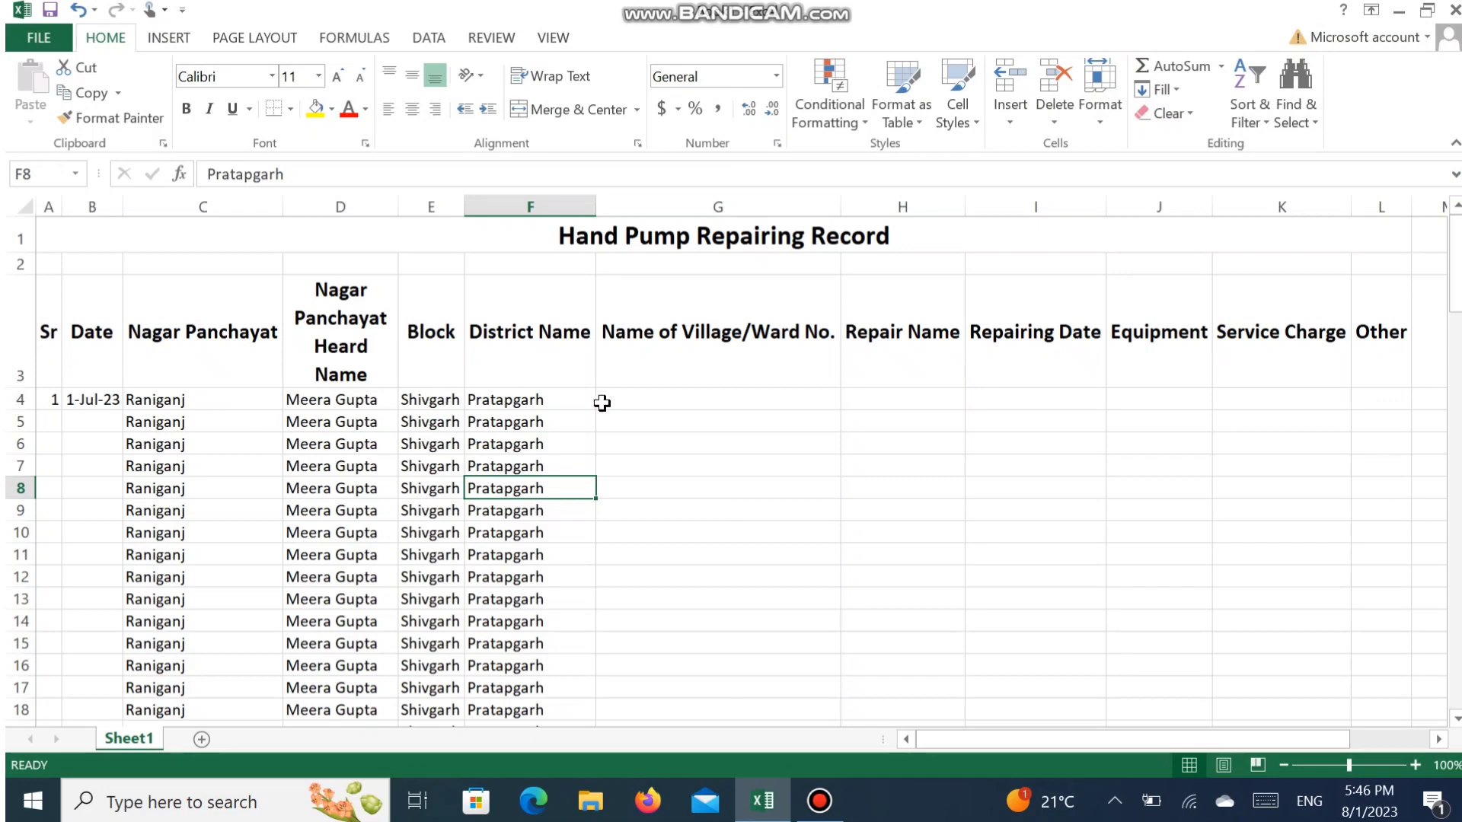
- Enter "Munni Ka Pura/Ward No 7" as the village and ward of the first record in G4
click(690, 402)
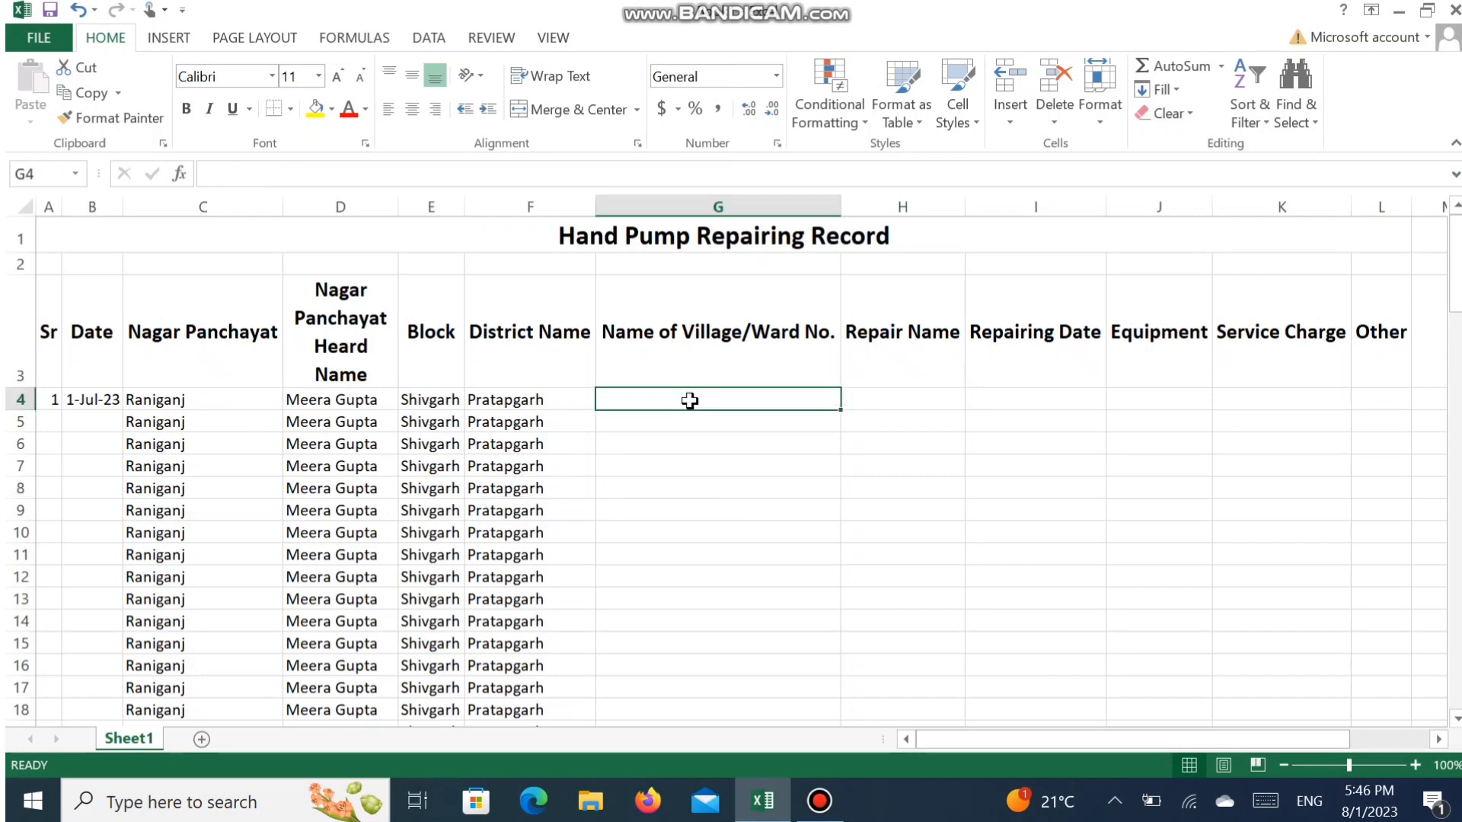
text(Muun)
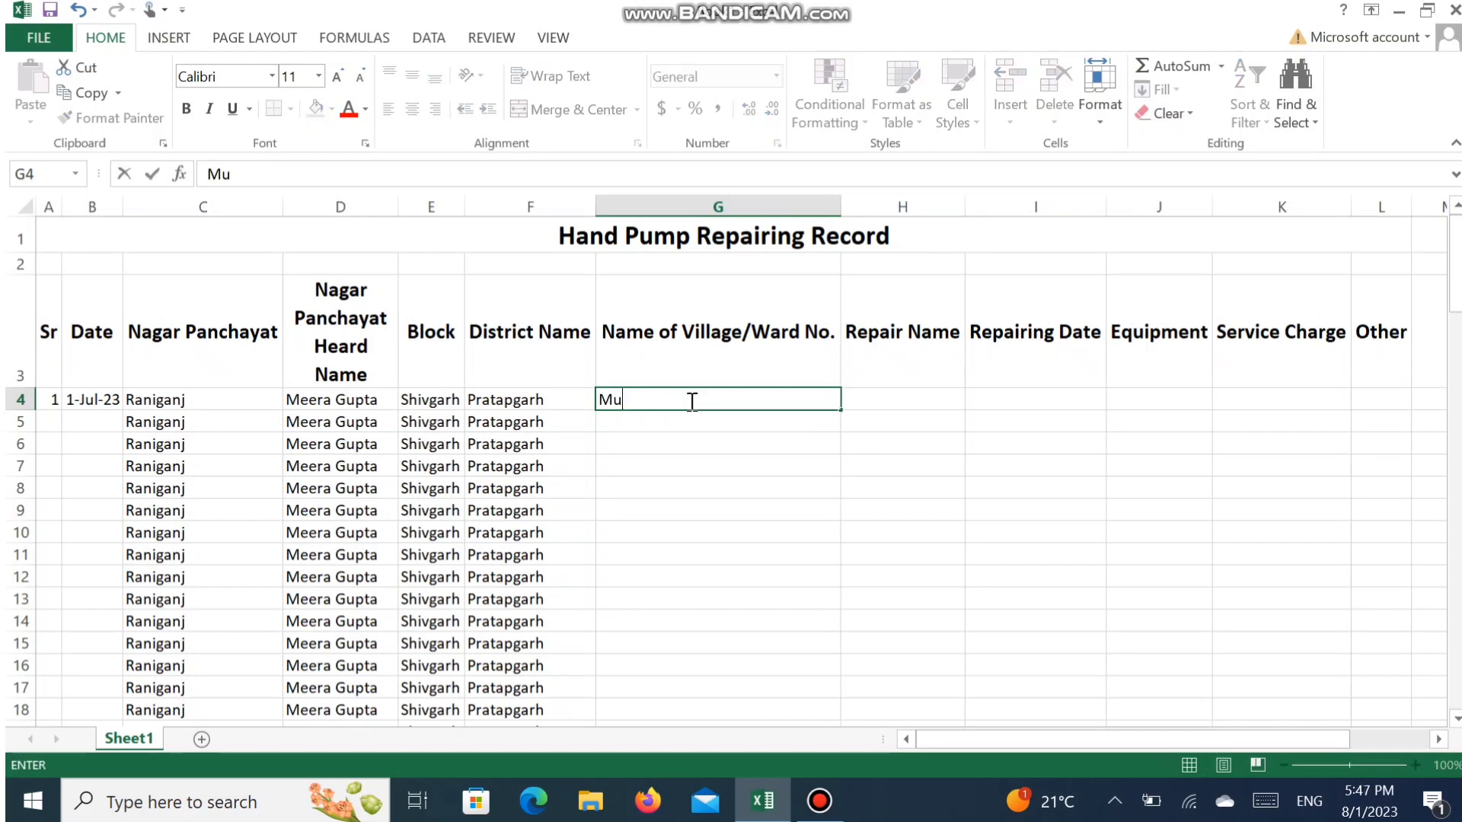
key(BackSpace)
key(BackSpace)
text(nni Kal)
key(BackSpace)
text(Pura)
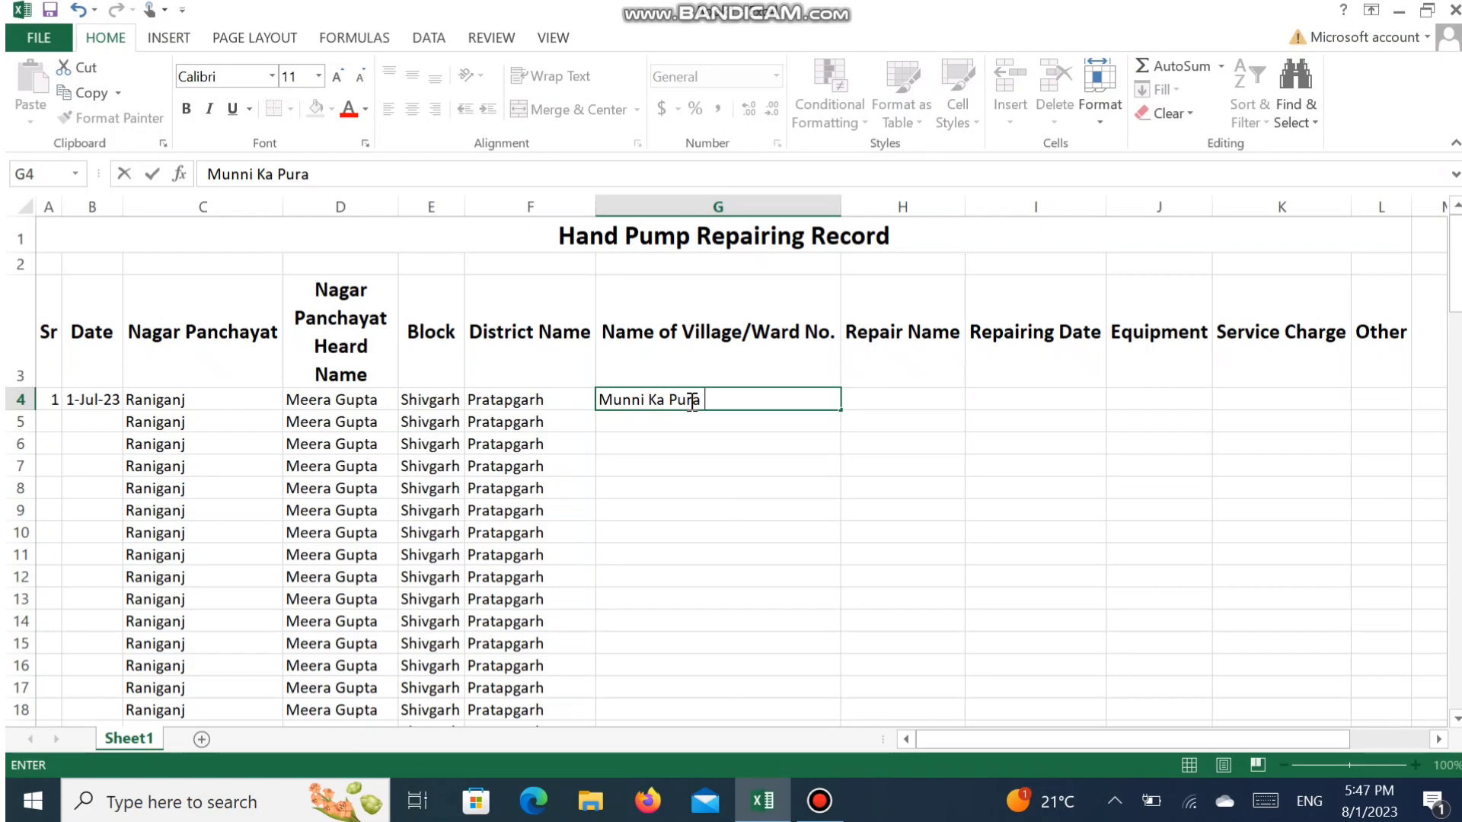
key(BackSpace)
text(/Ward No )
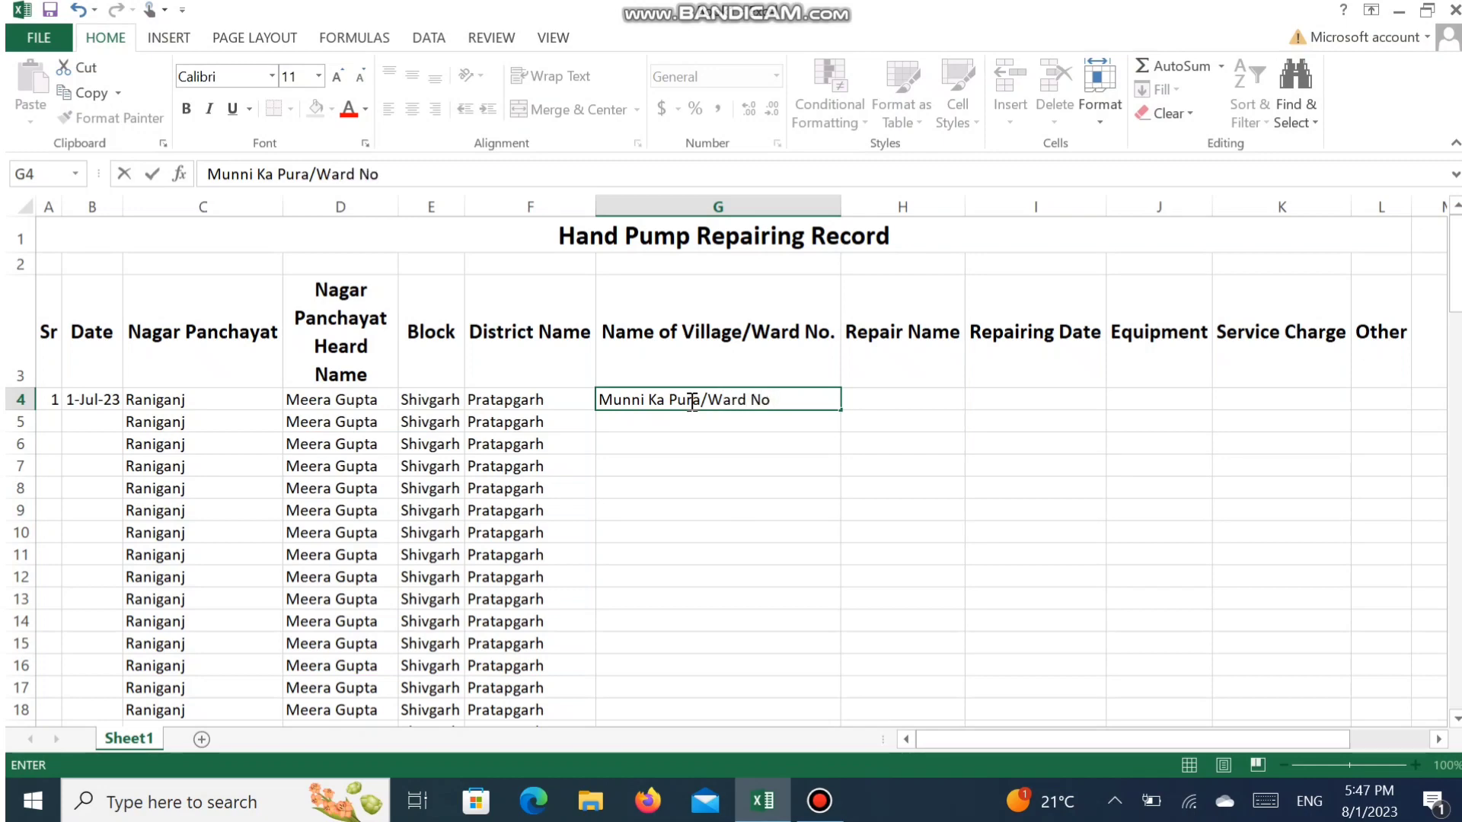
text(7)
key(Tab)
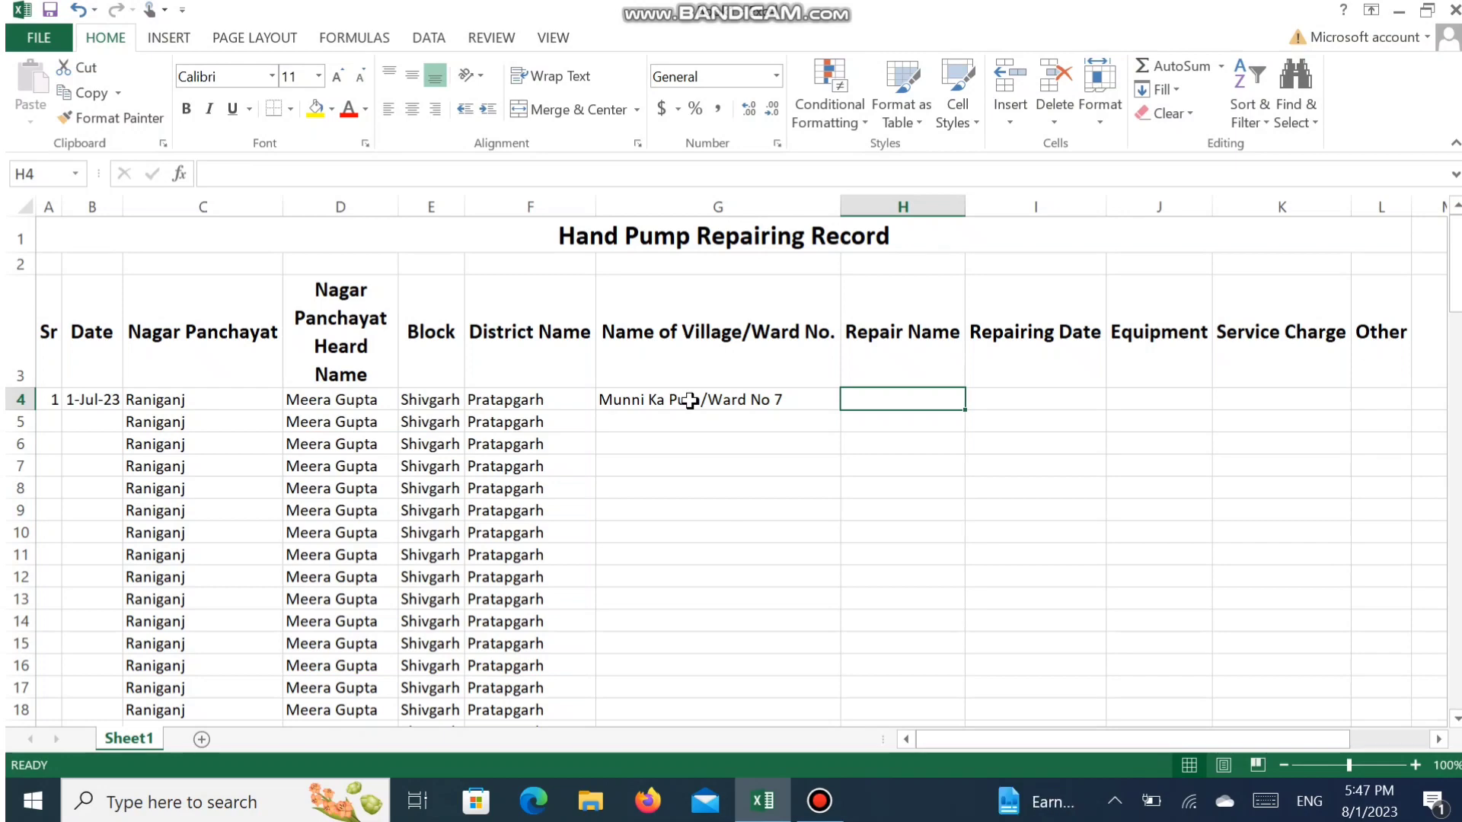
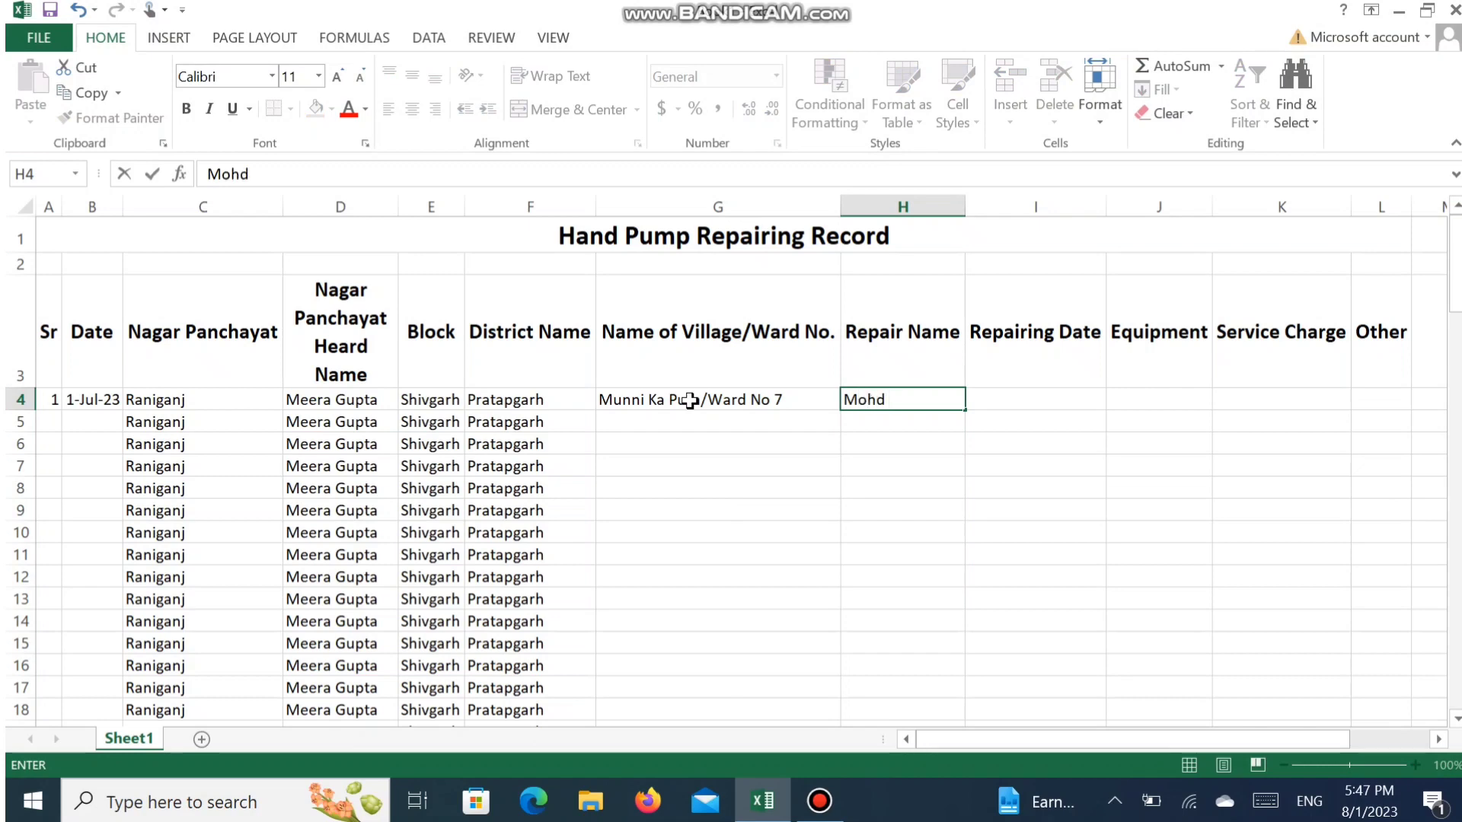
- Enter the repairer's full name for the first record under Repair Name in H4
key(Tab)
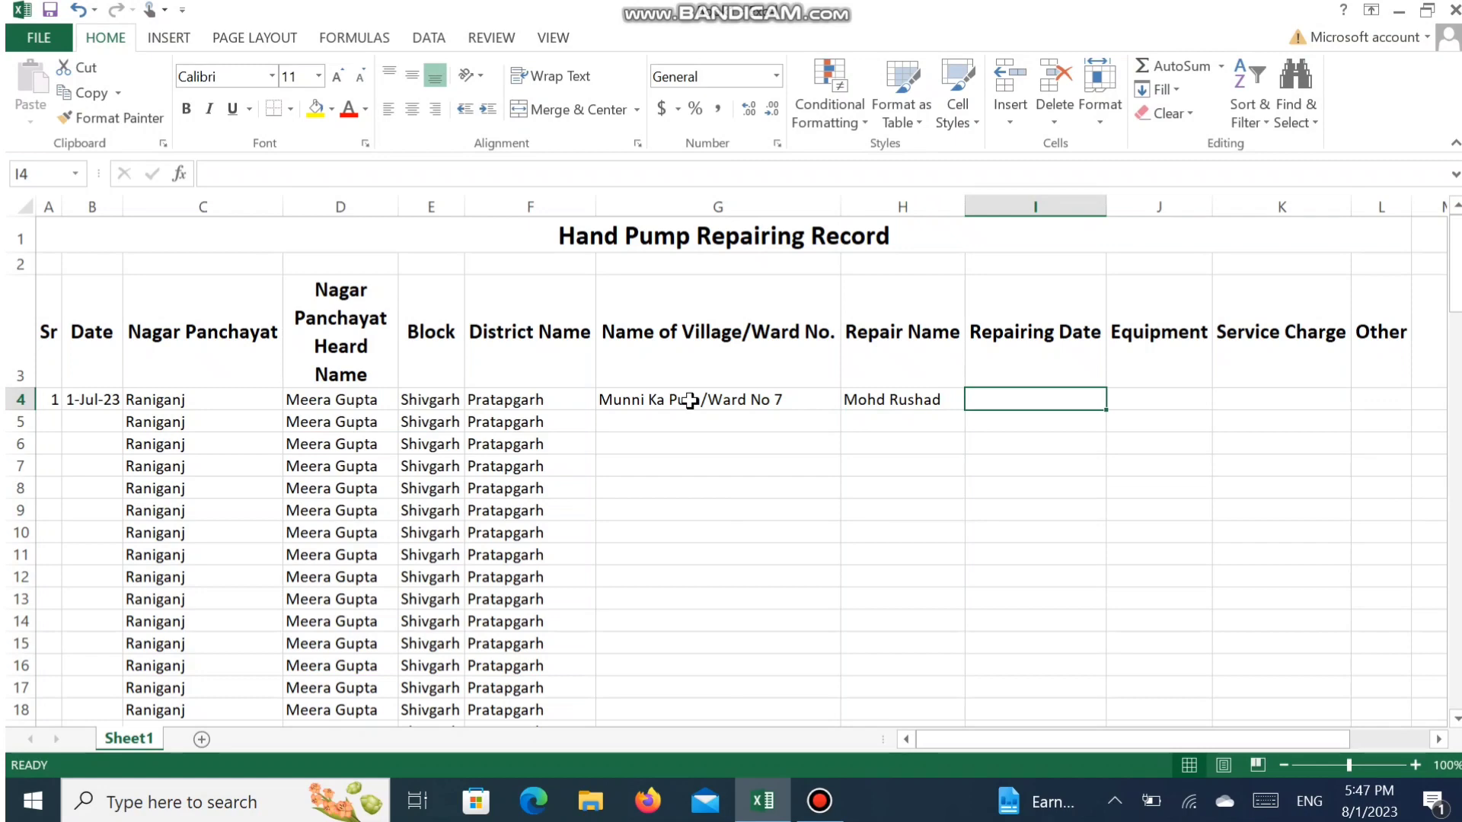
- Enter 01 july 2023 as the repairing date of the first record in I4
text(01)
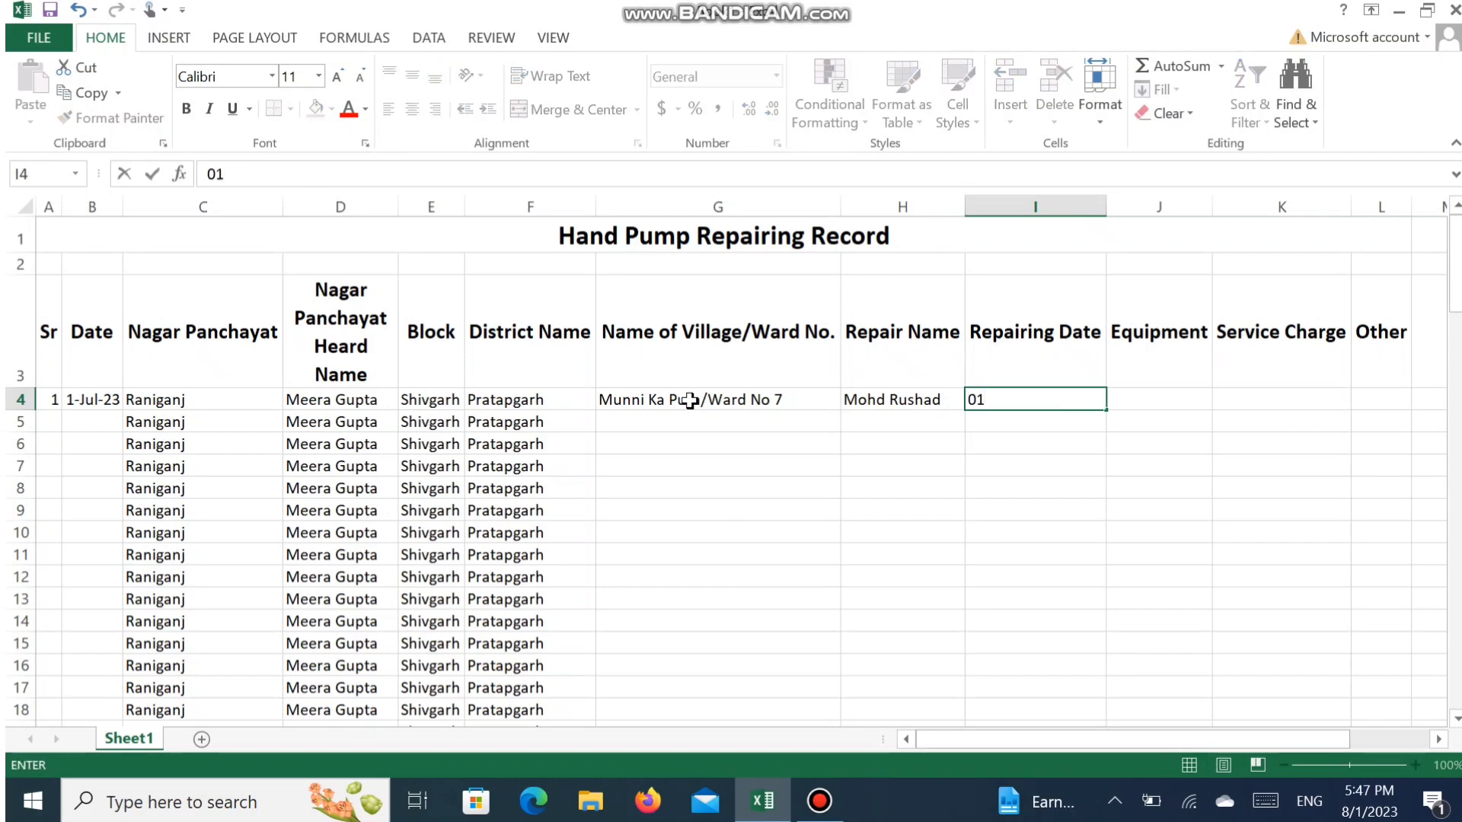
text(july 2023)
click(985, 404)
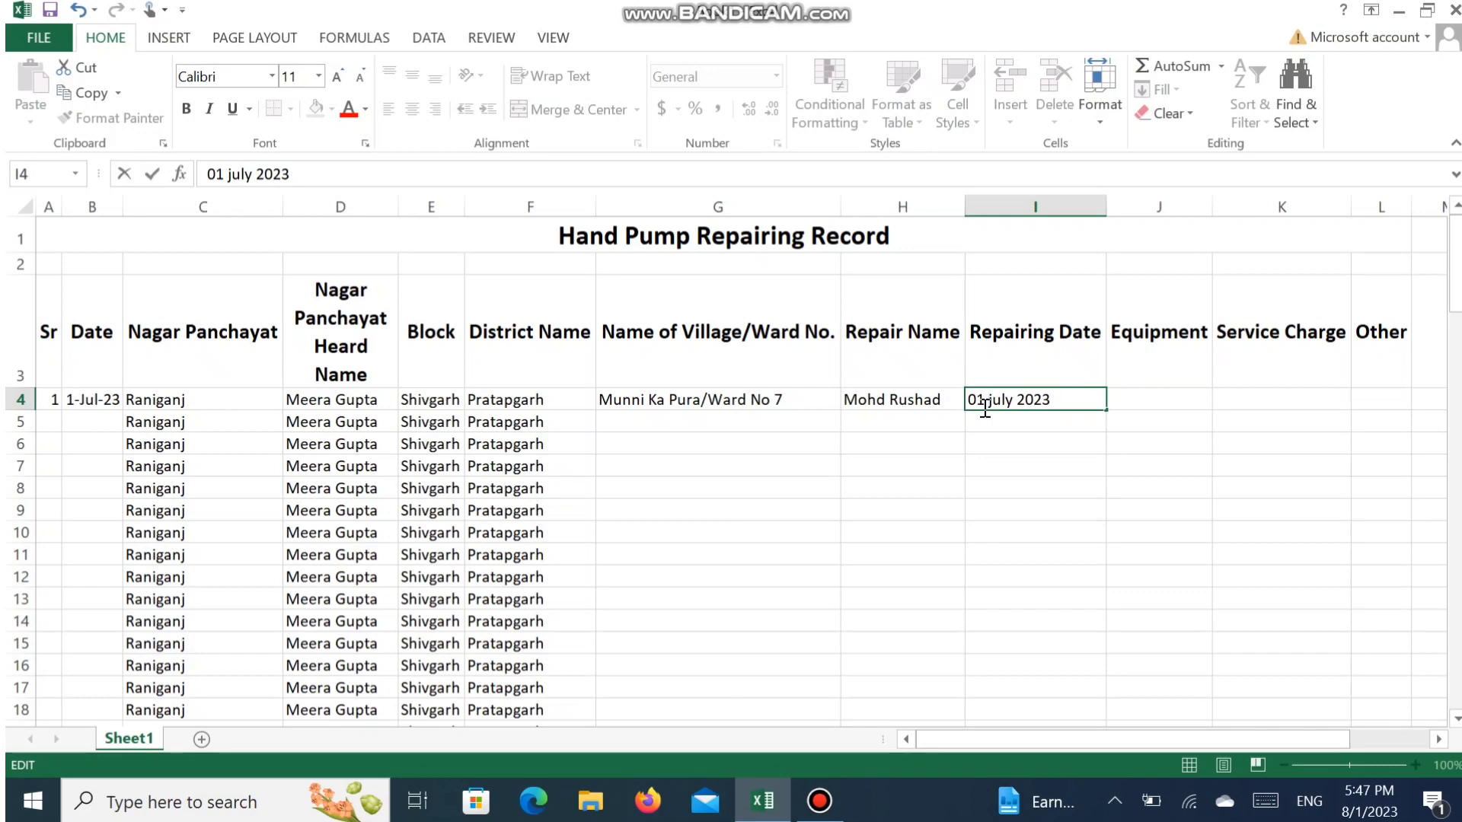
key(Tab)
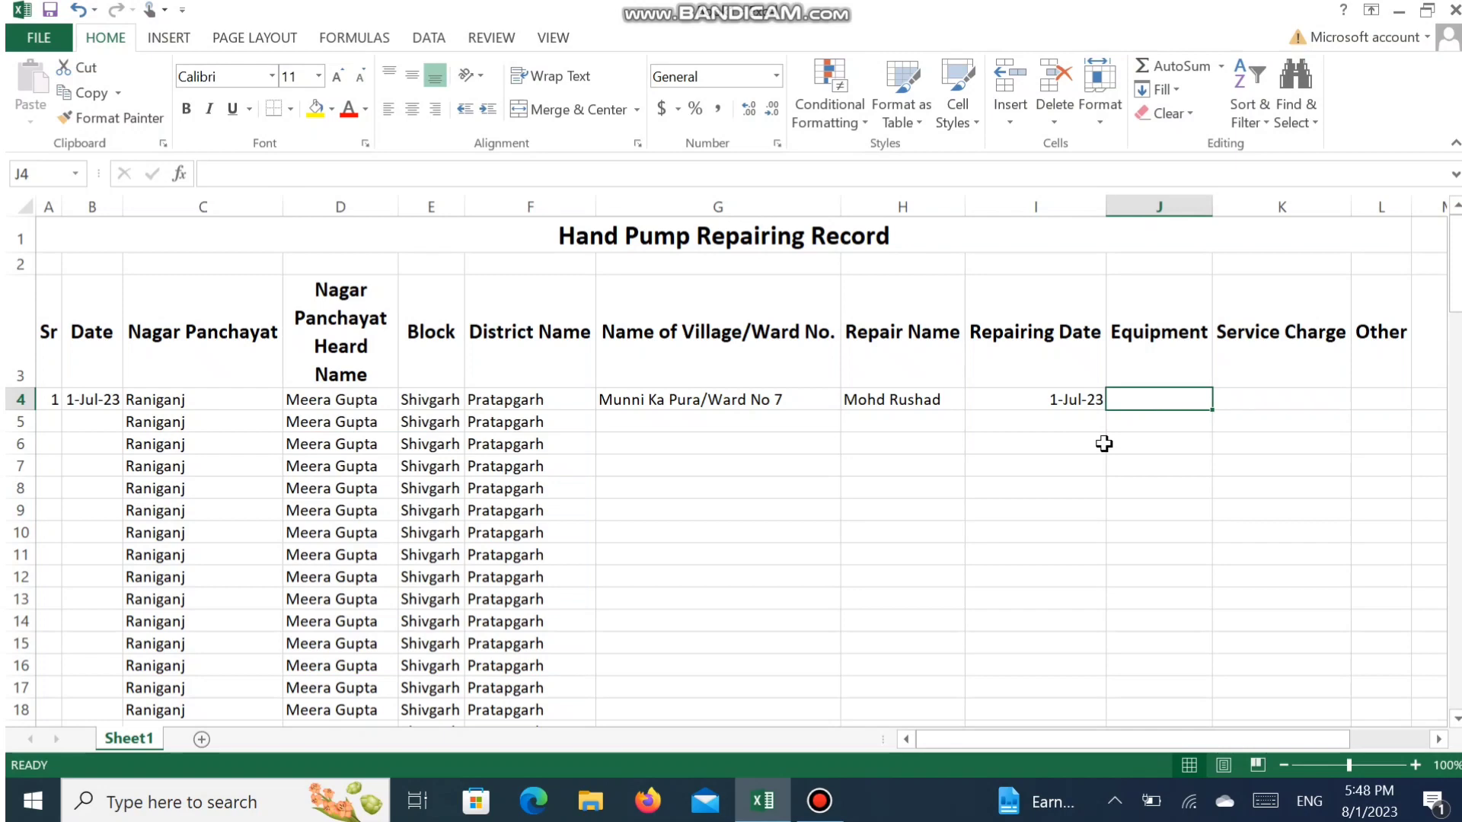
- Enter the equipment "Pipe,Ring" in J4 and a service charge of 3000 in K4 for the first record
text(Pipe)
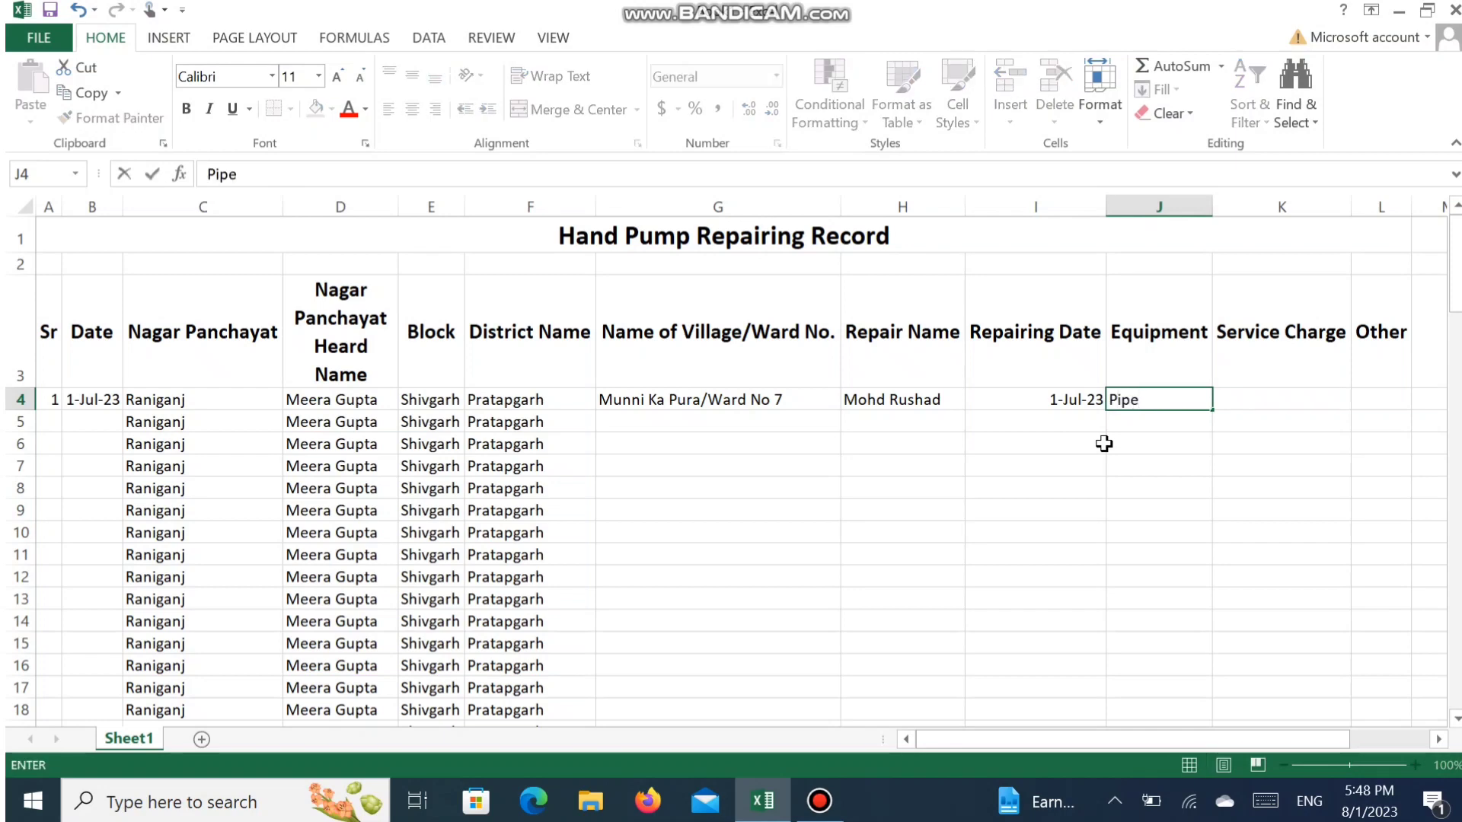
text(,)
text(Ring)
key(Tab)
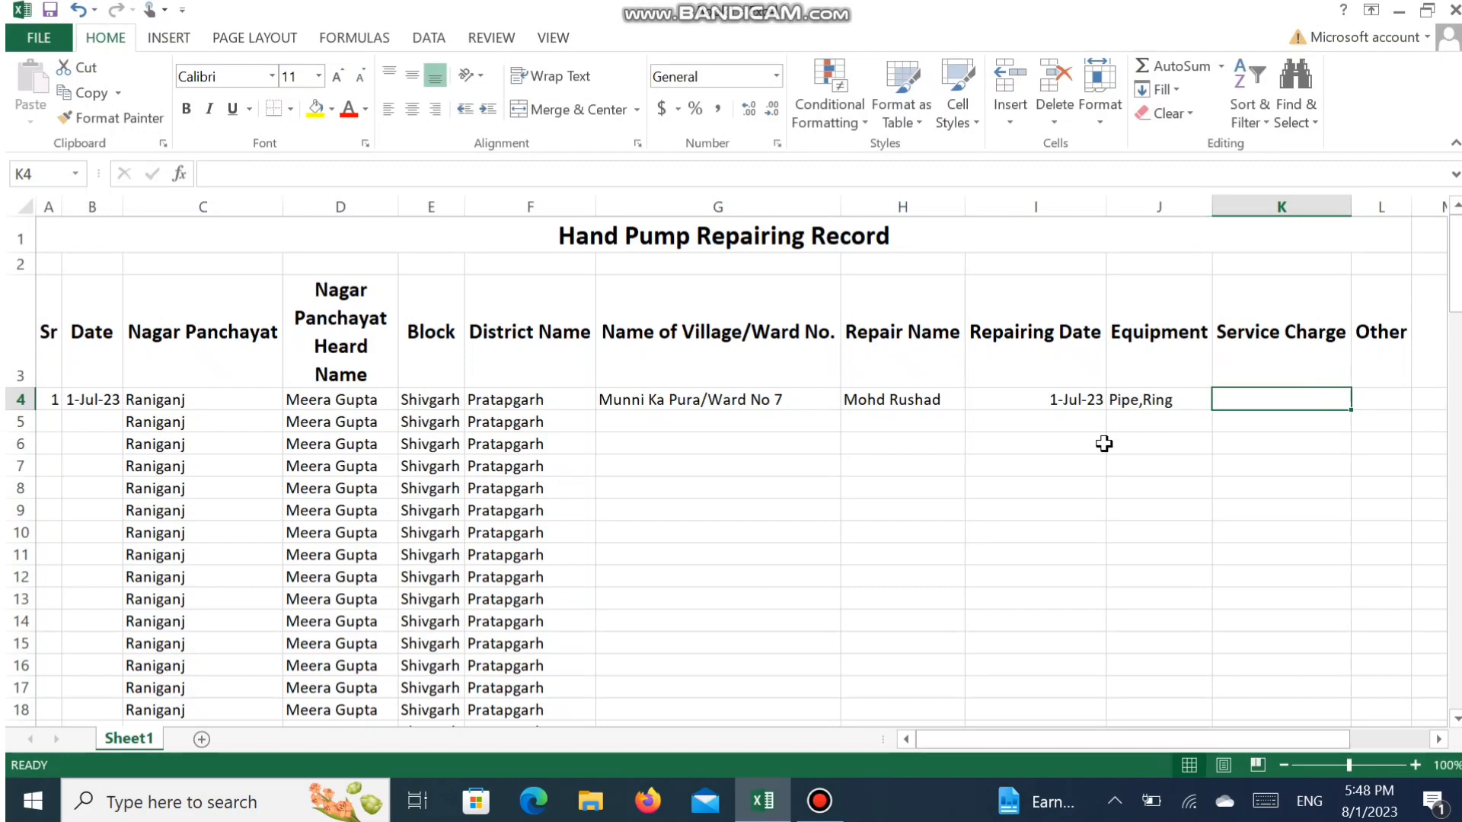
text(3000)
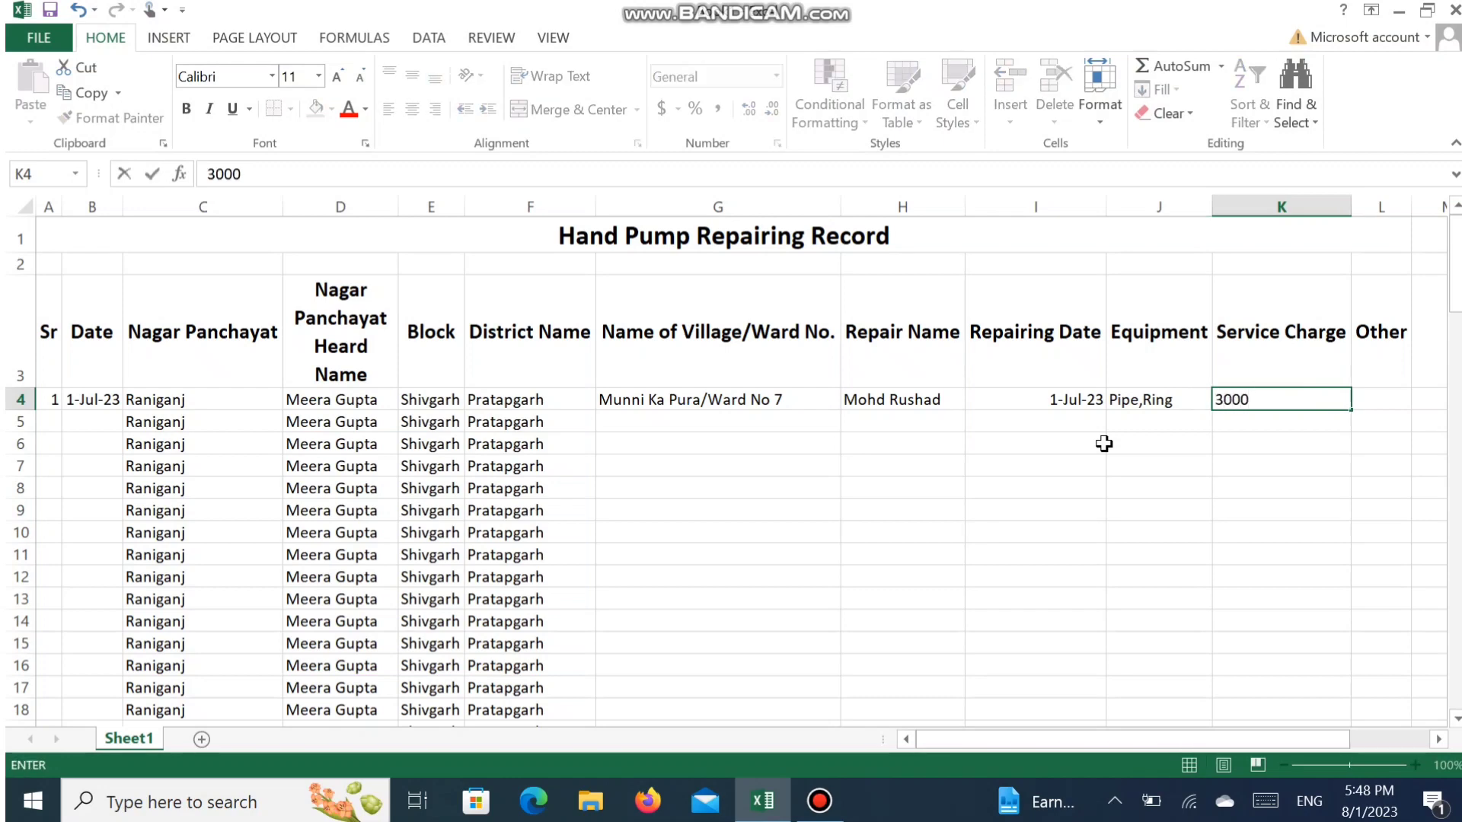
- Start the second record with serial number 2 in A5 and copy the date from the record above into B5
key(Tab)
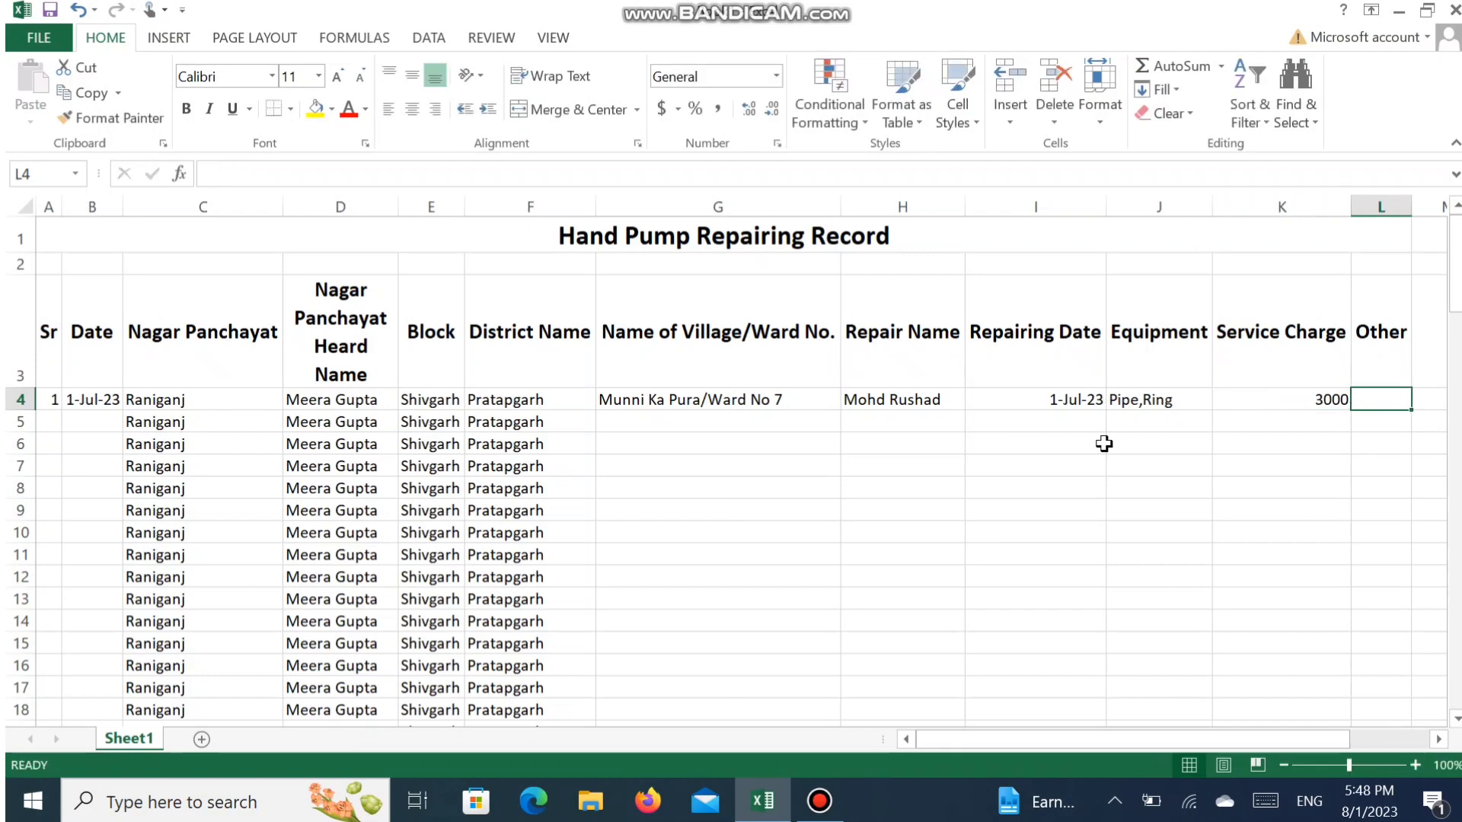
key(Tab)
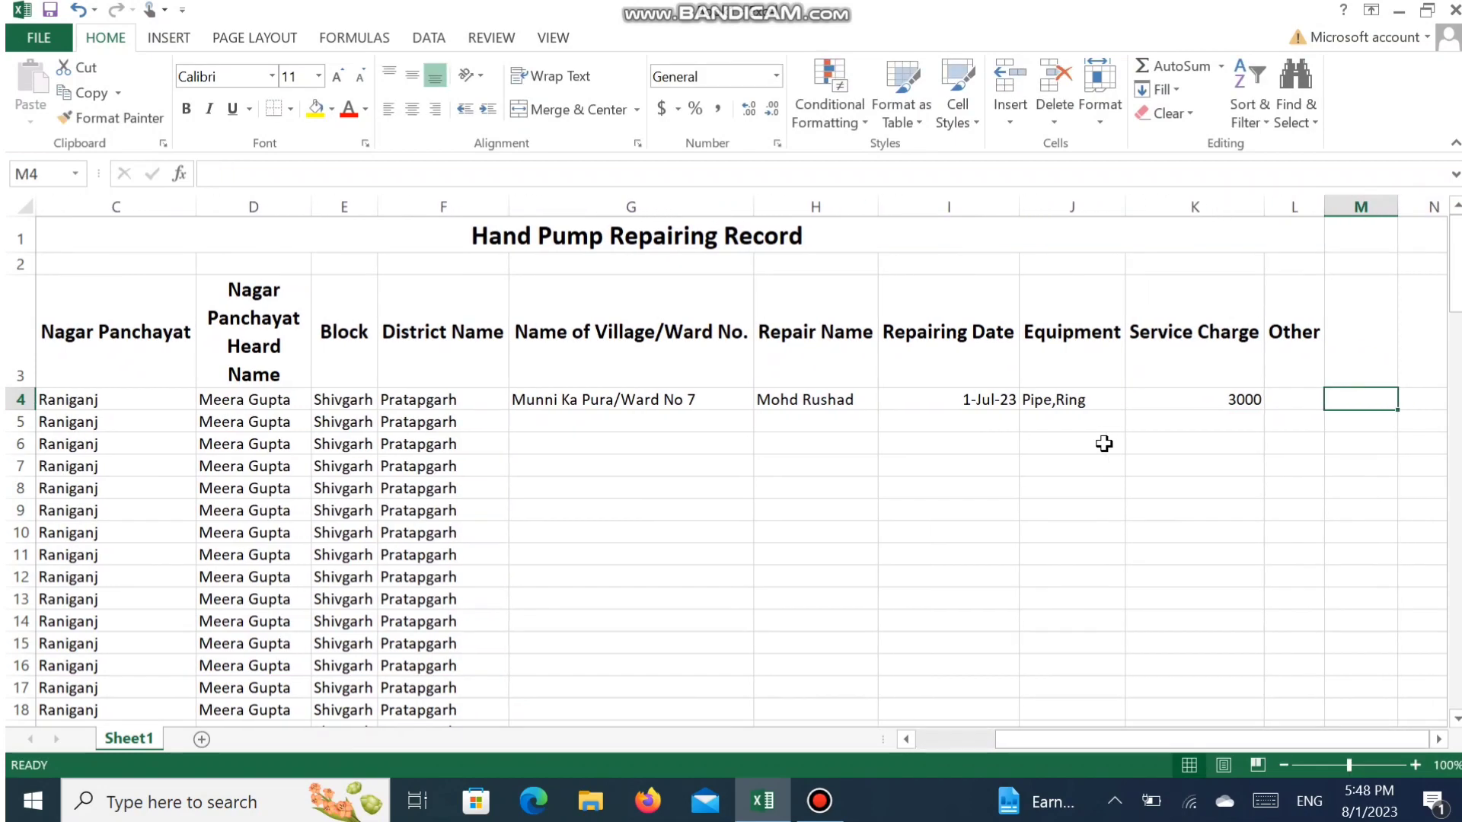
key(Return)
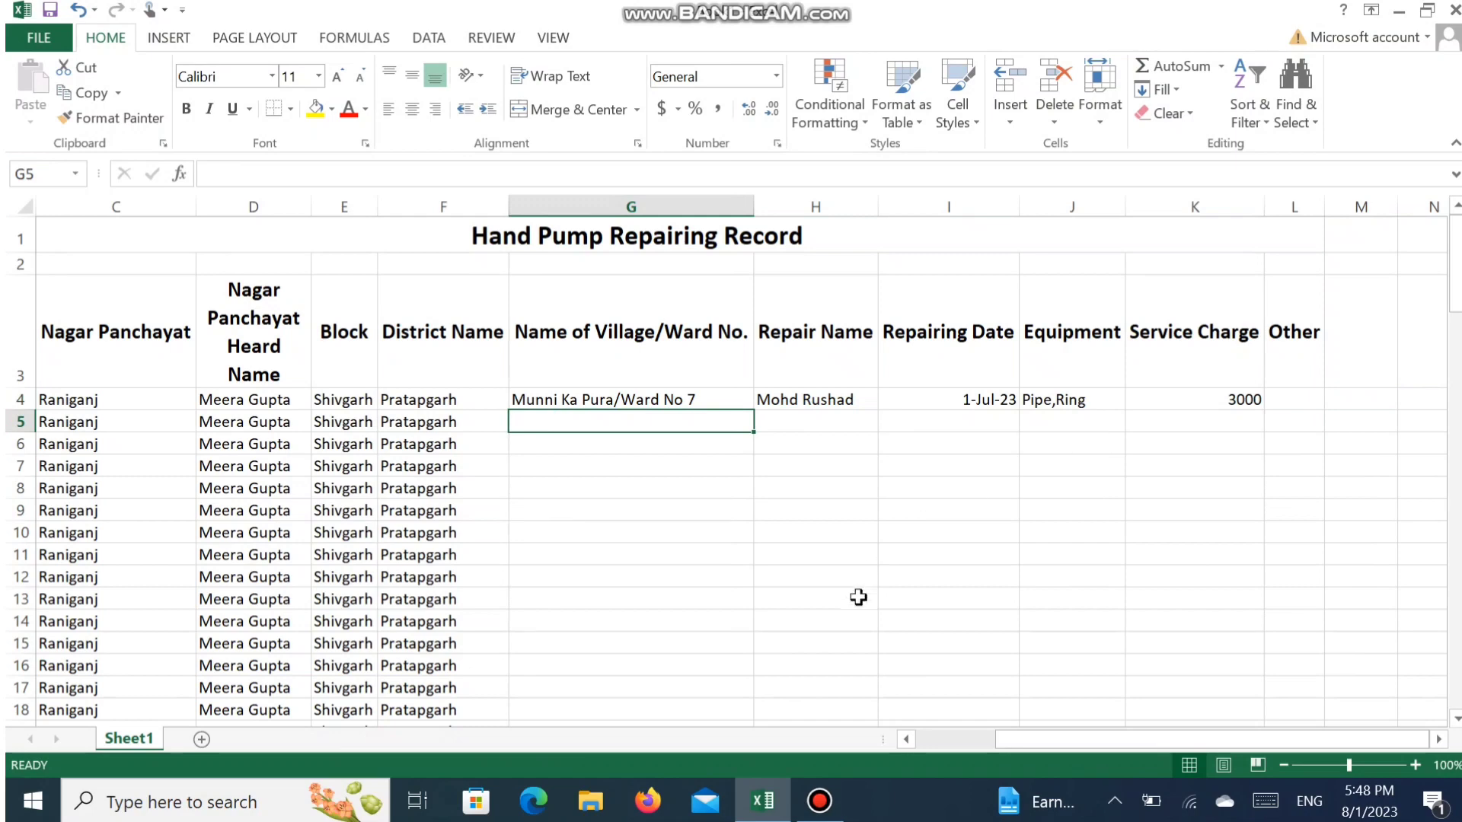
drag(982, 743, 914, 742)
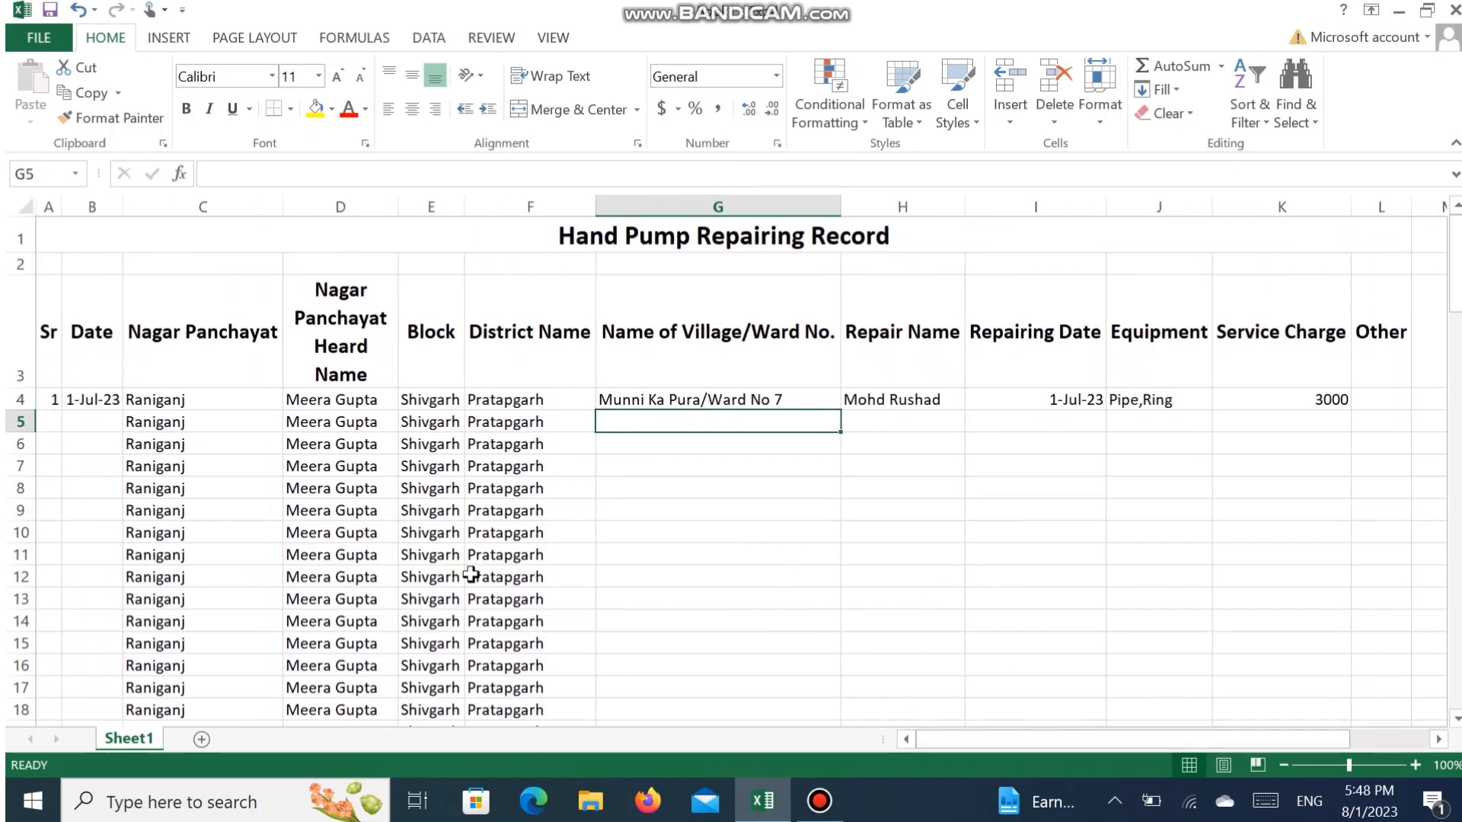
click(53, 422)
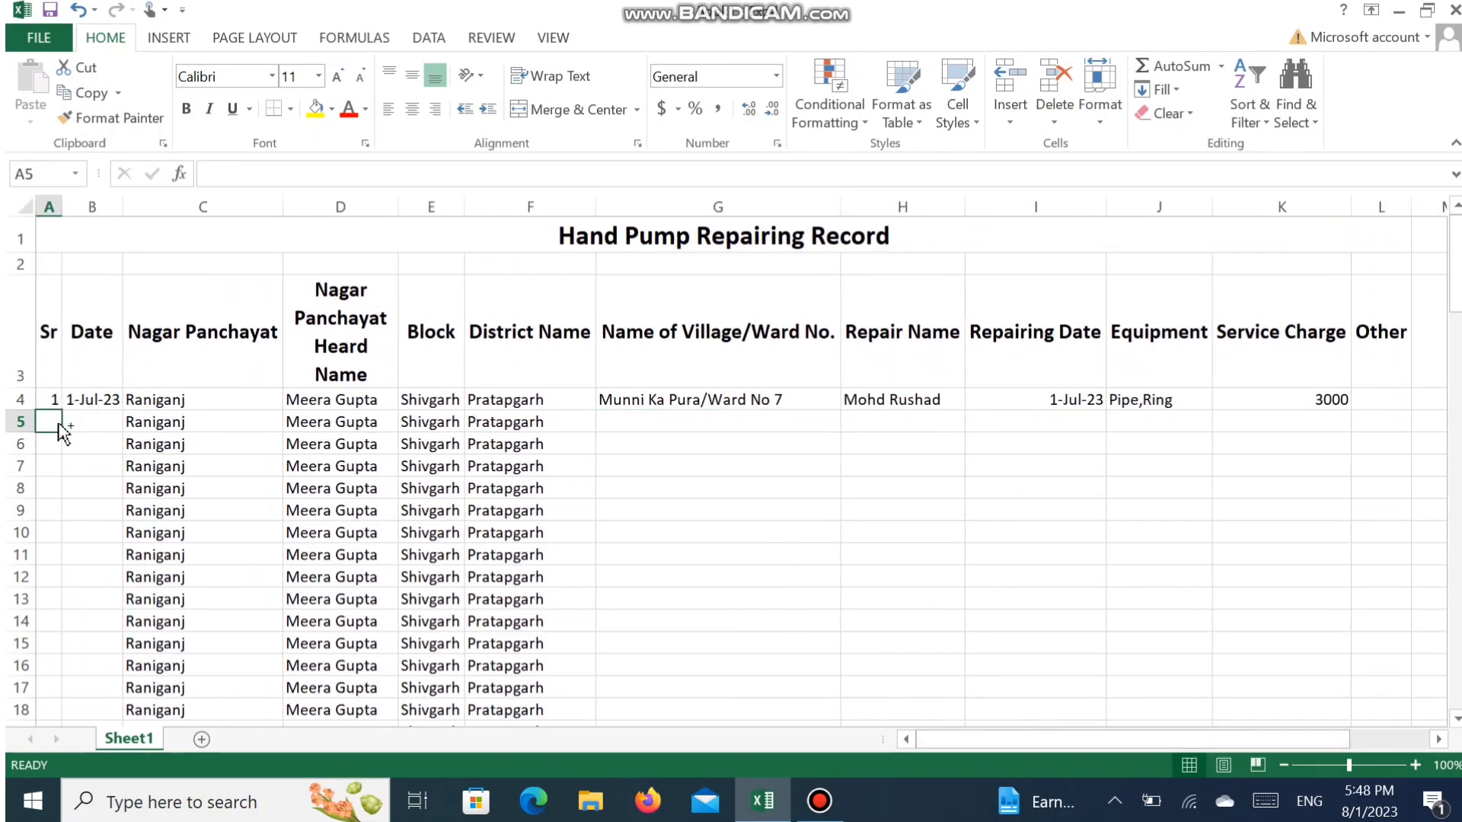
text(2)
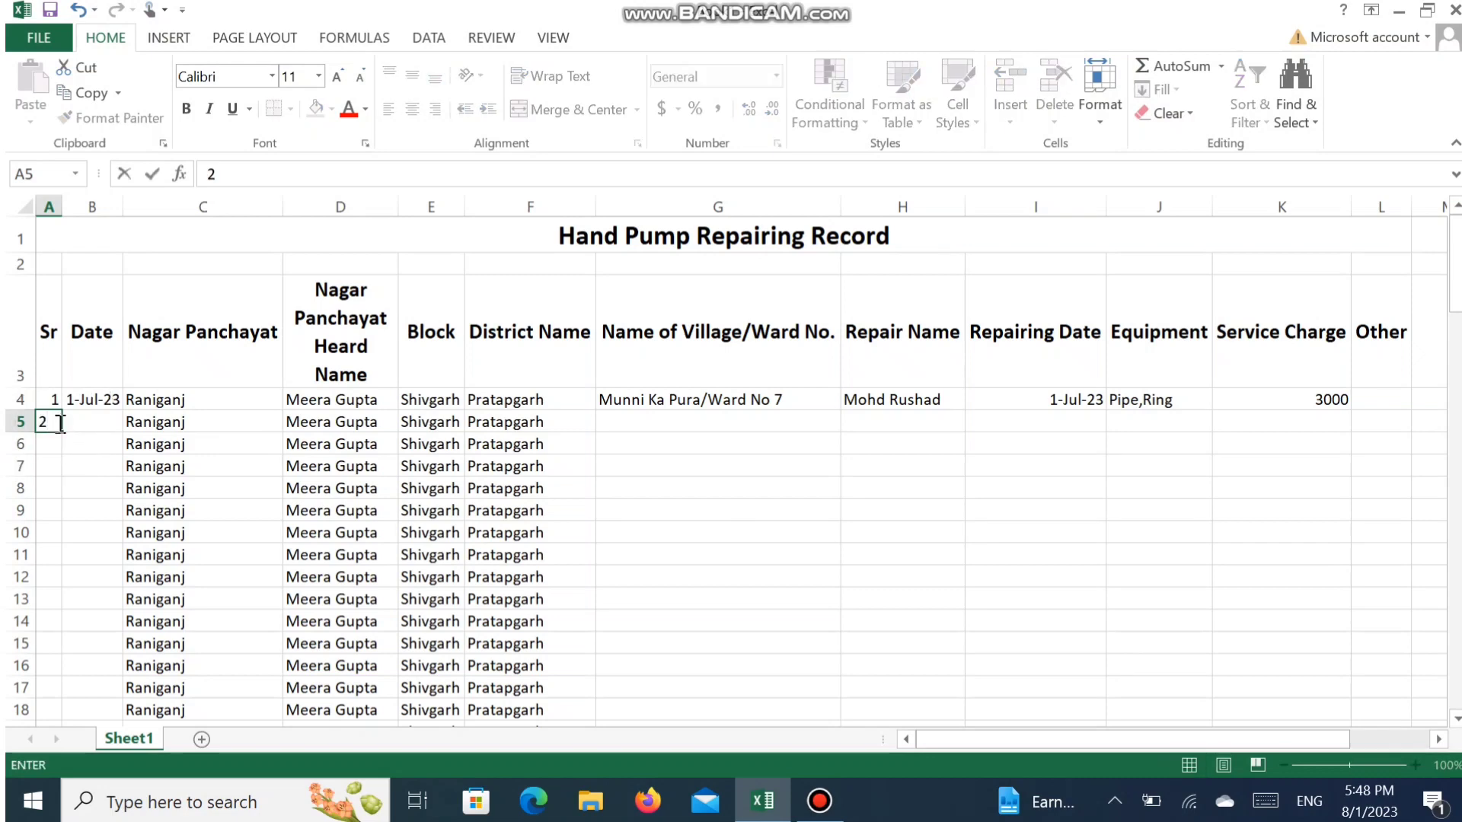
key(Tab)
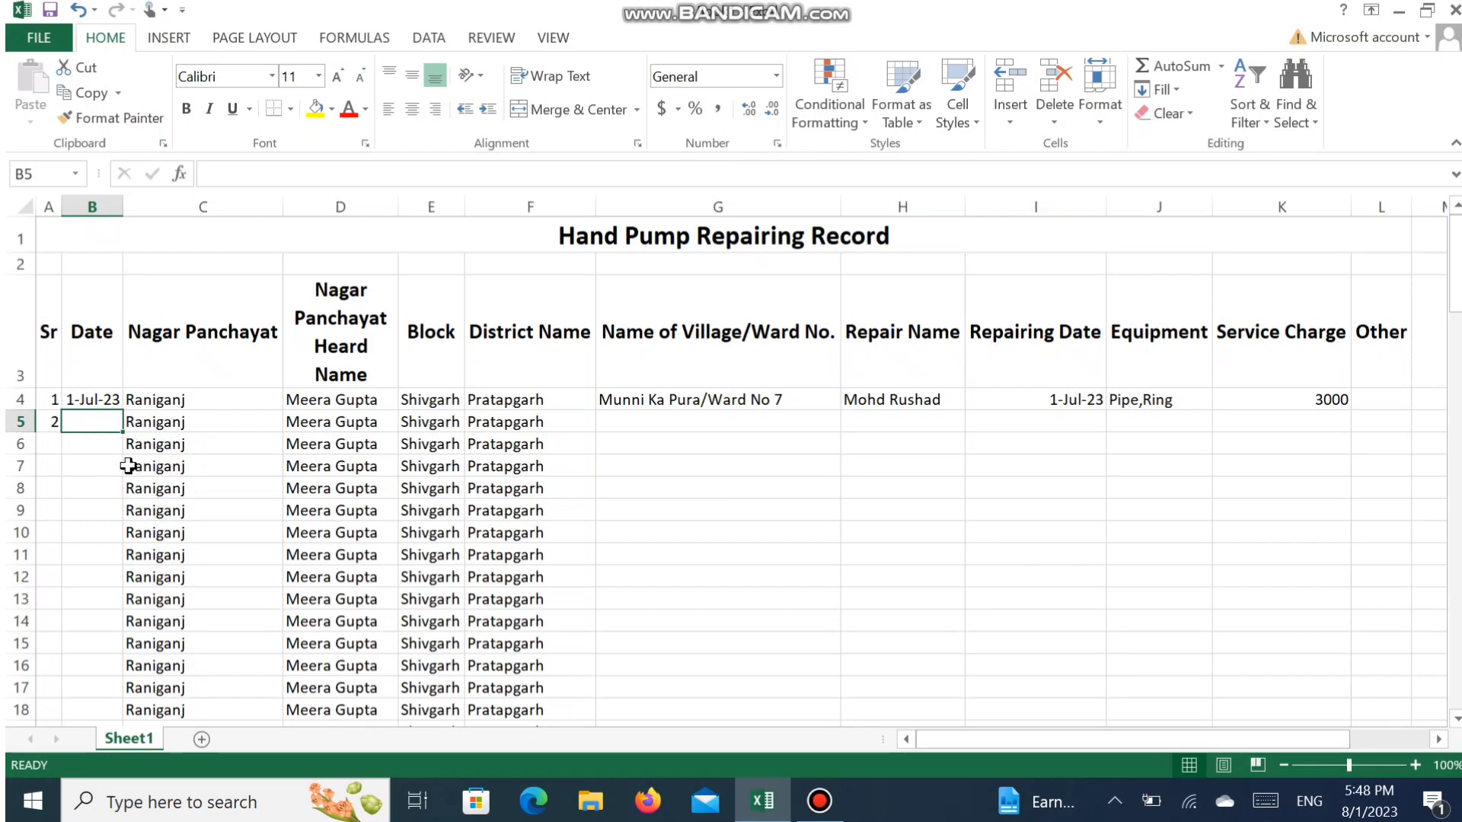
key(ctrl+d)
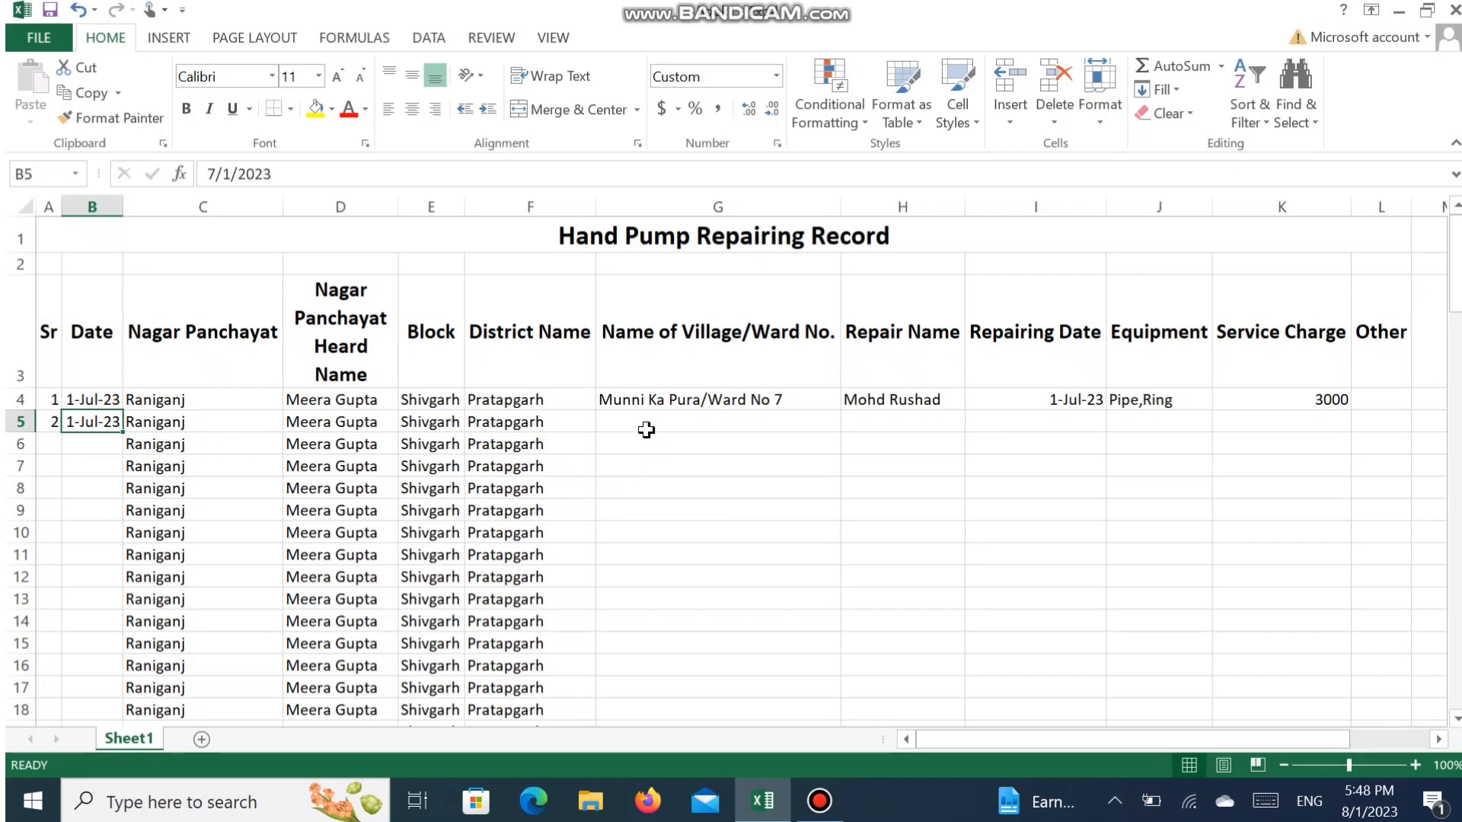
- Enter "Dariyapur/Ward No. 9" as the village and ward of the second record in G5
key(Right)
key(Right)
key(Right)
key(Right)
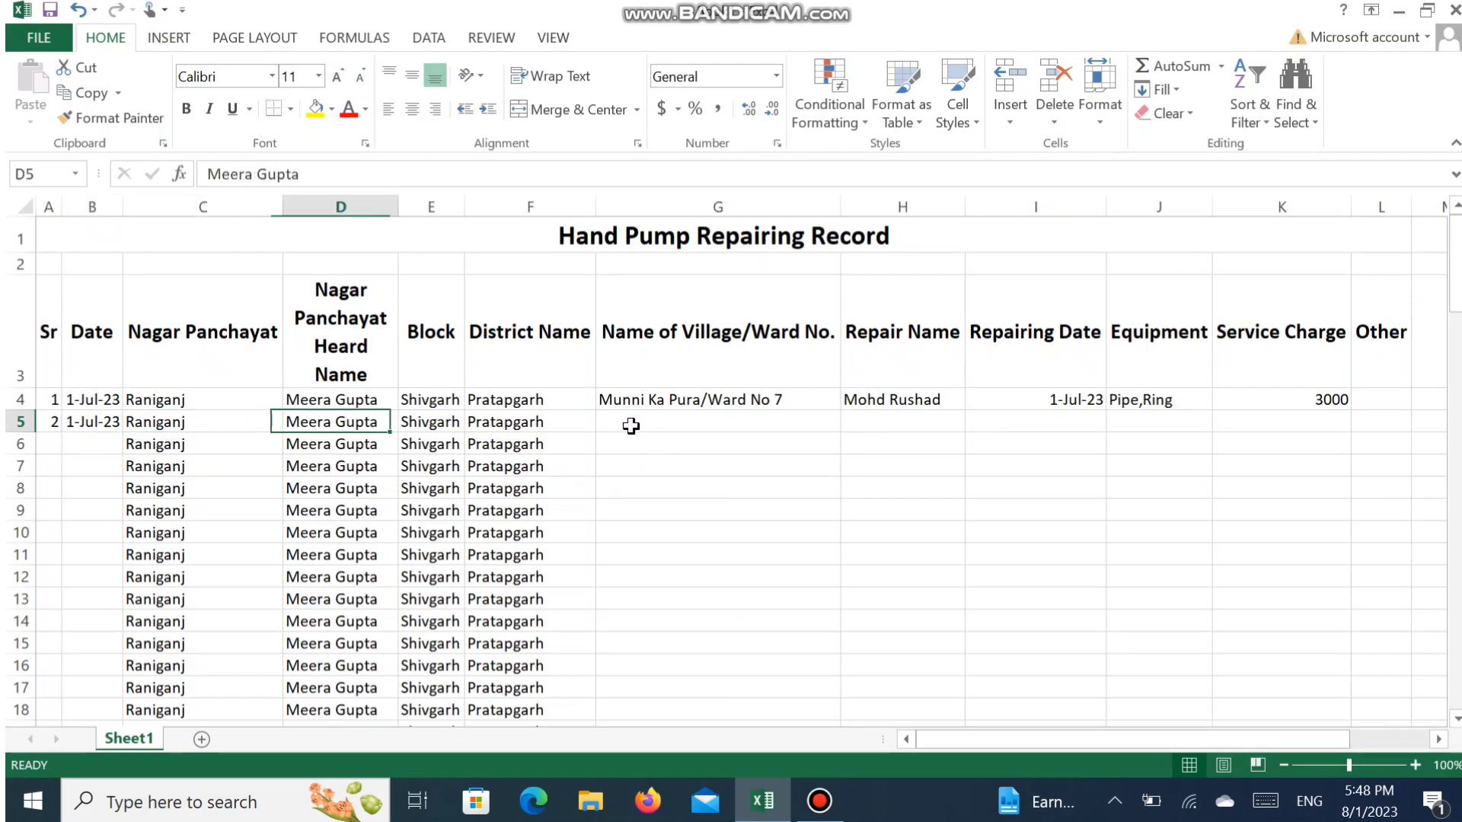
key(Right)
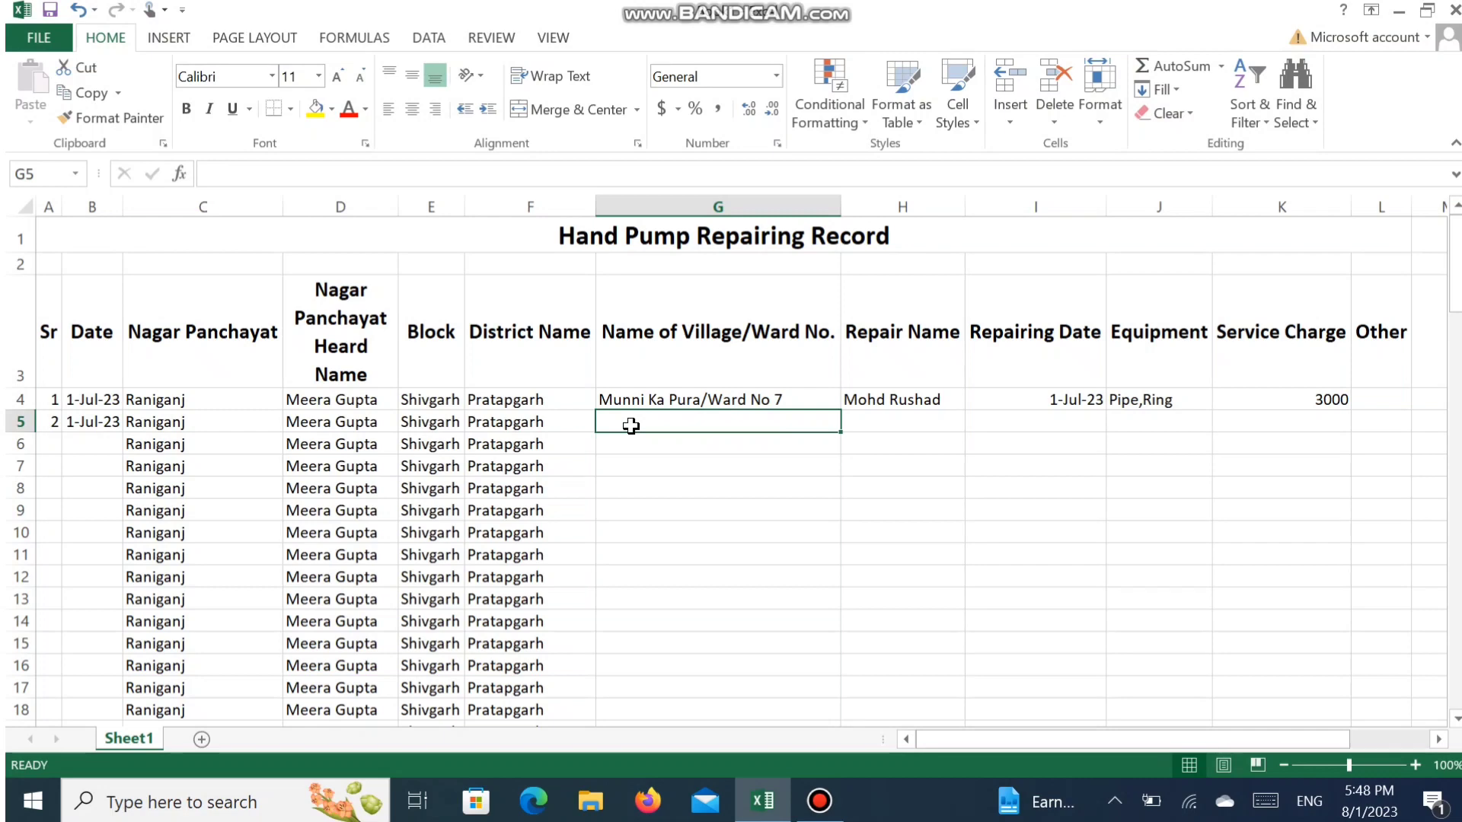
text(Da)
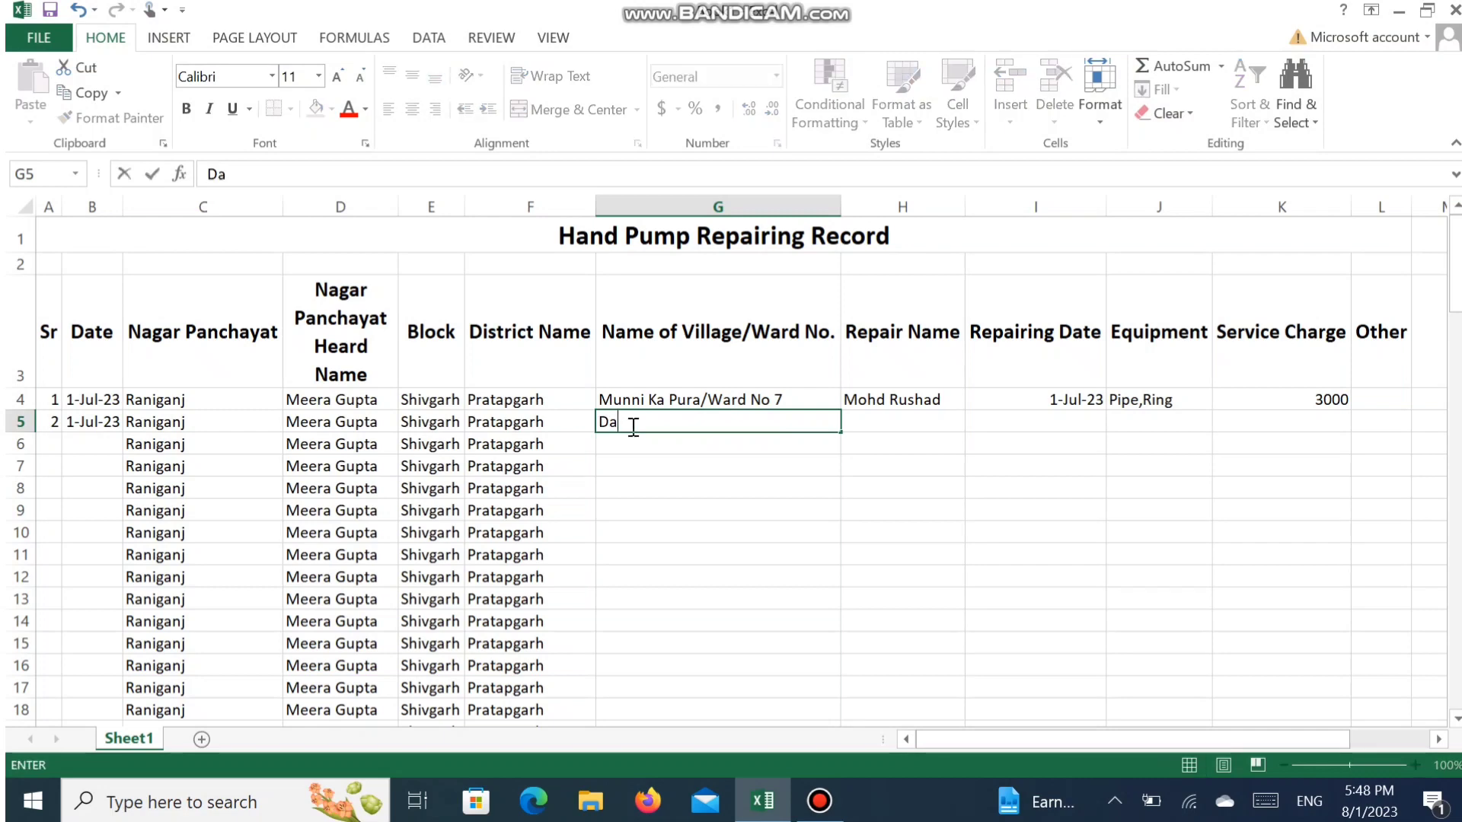
text(riyapur/9)
key(BackSpace)
text(Ward)
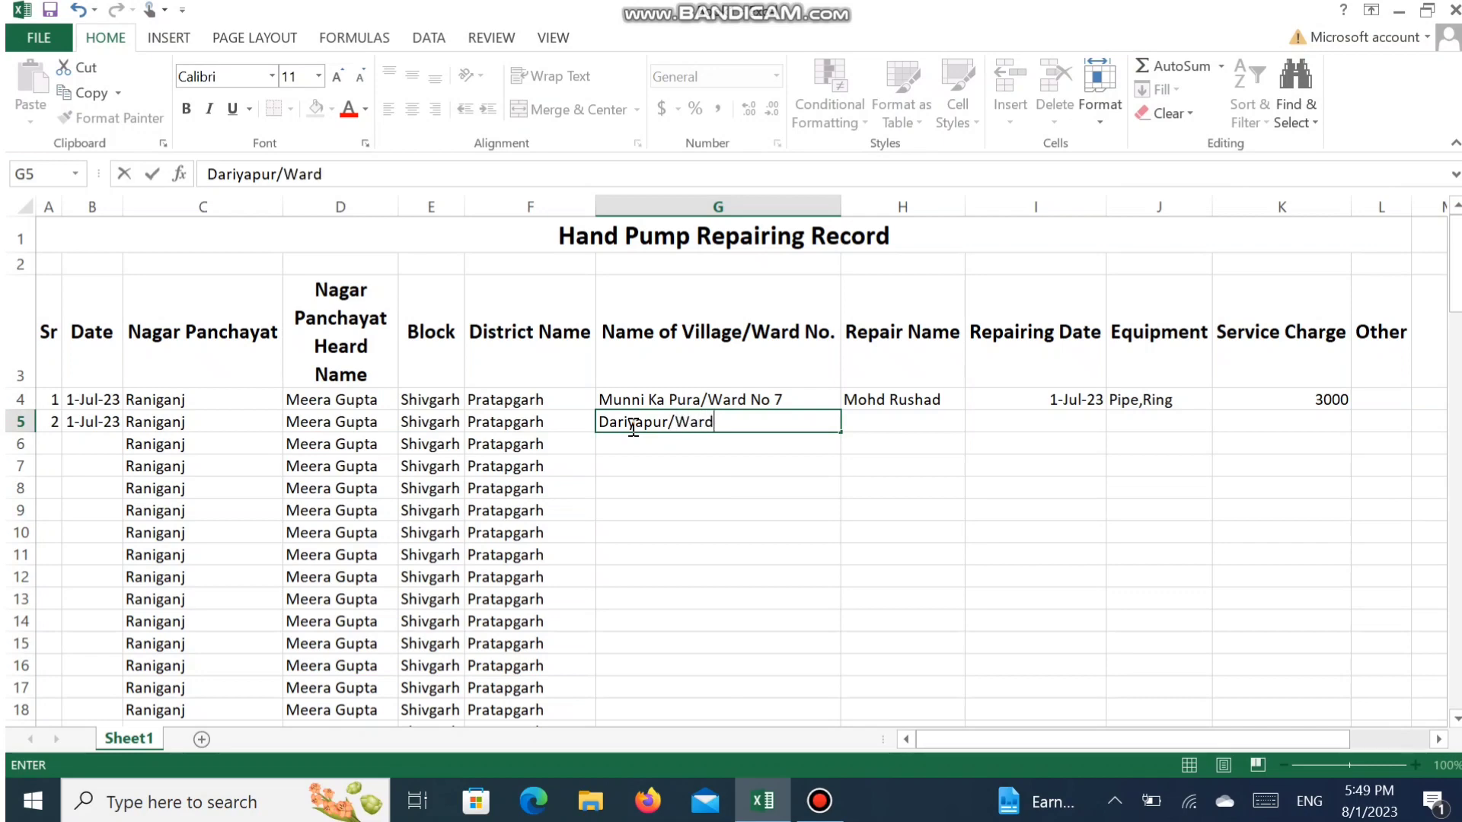
text( No. 9)
key(Tab)
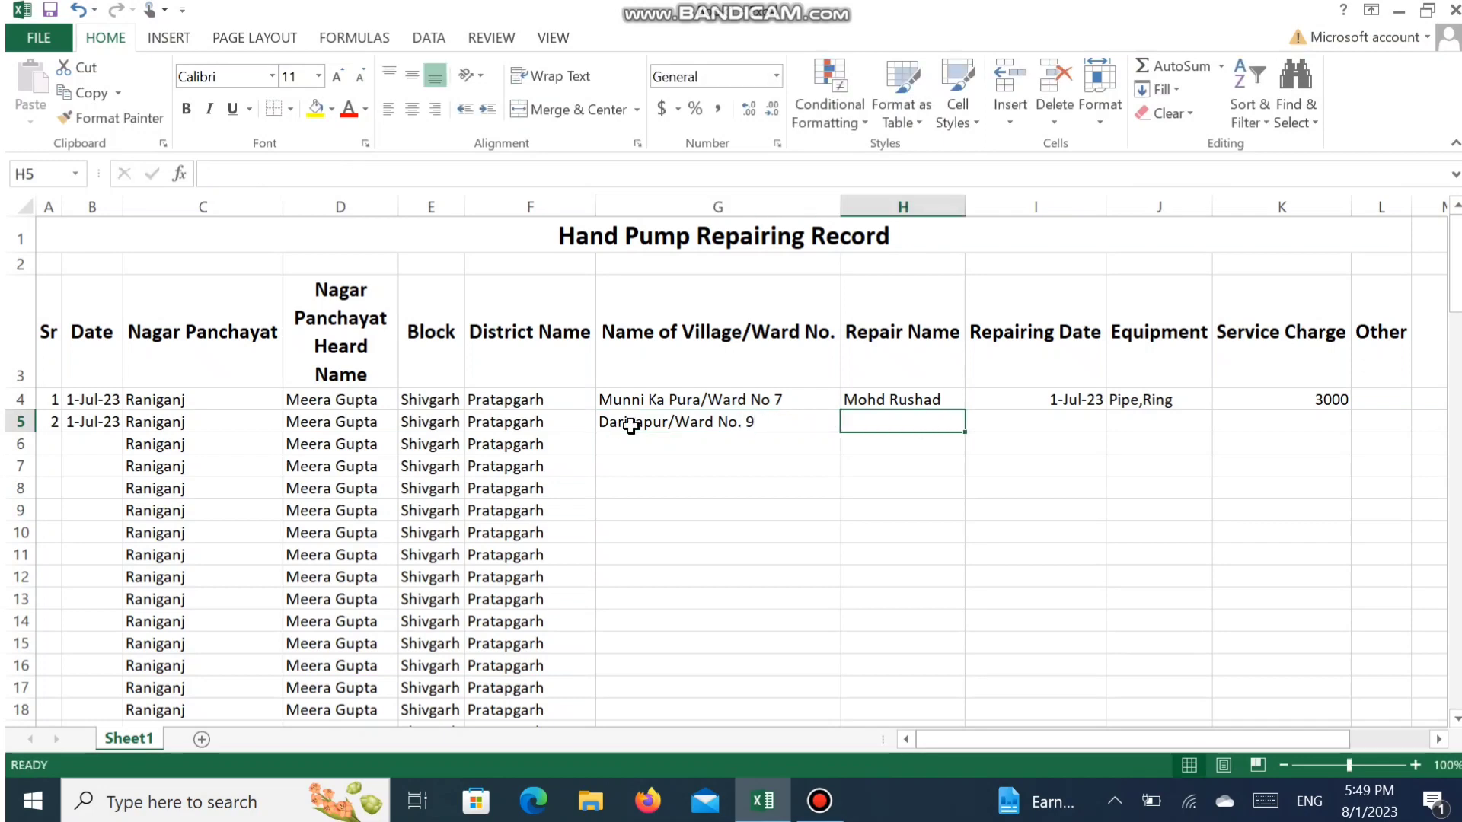
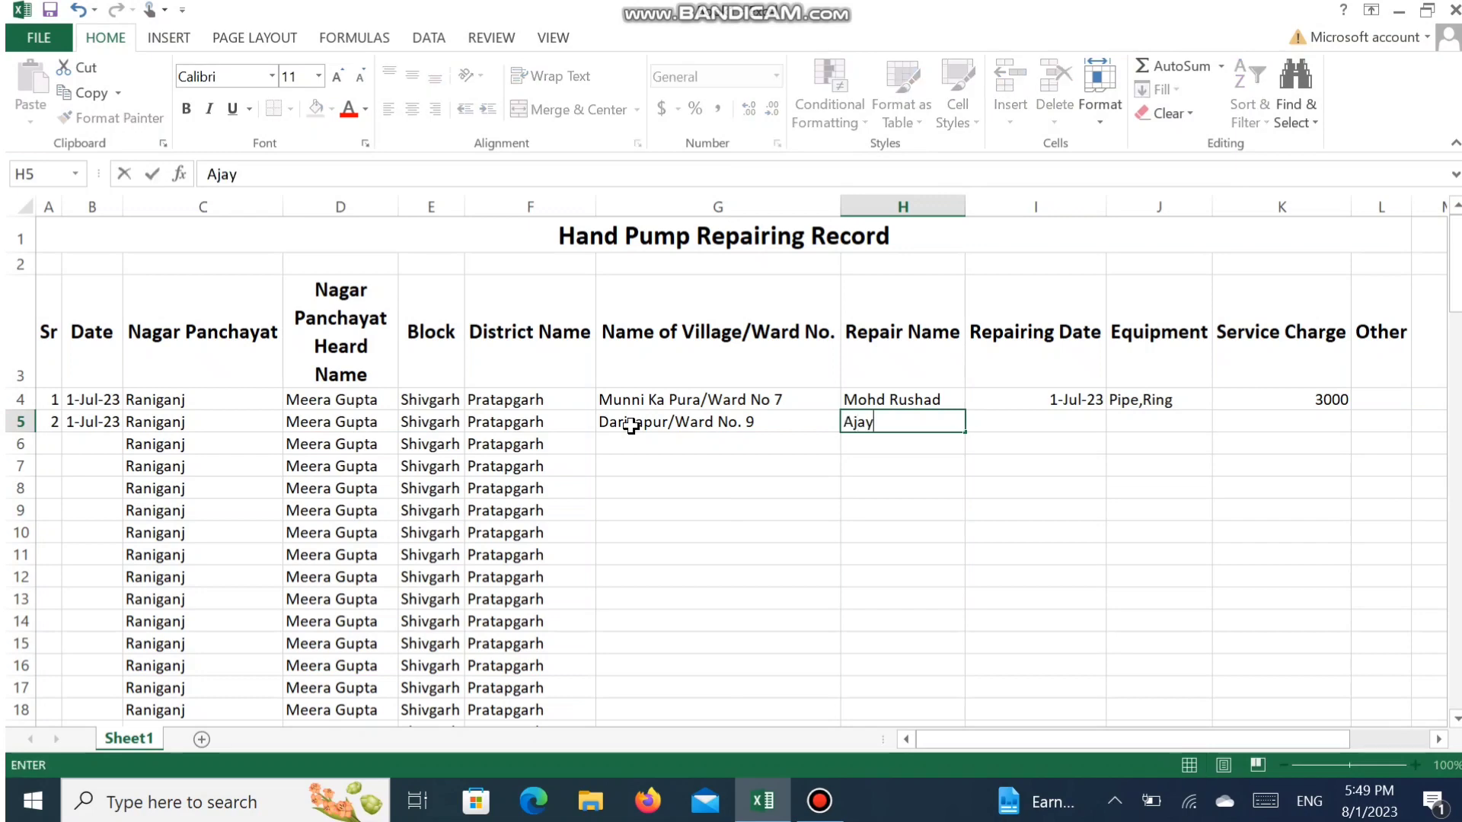
- Enter the repairer's full name in H5 and copy the repairing date from the record above into I5
key(Tab)
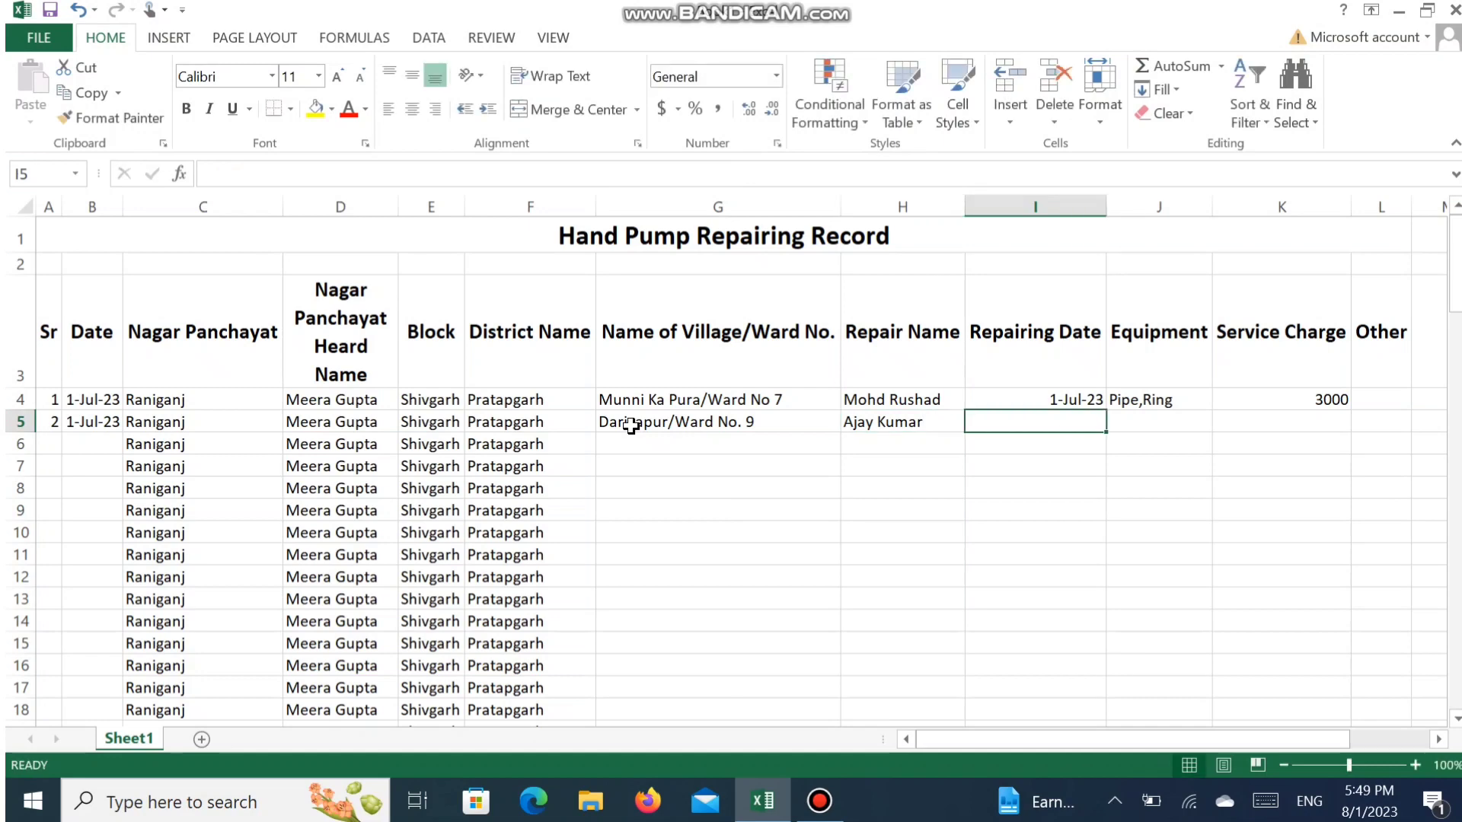
key(ctrl+d)
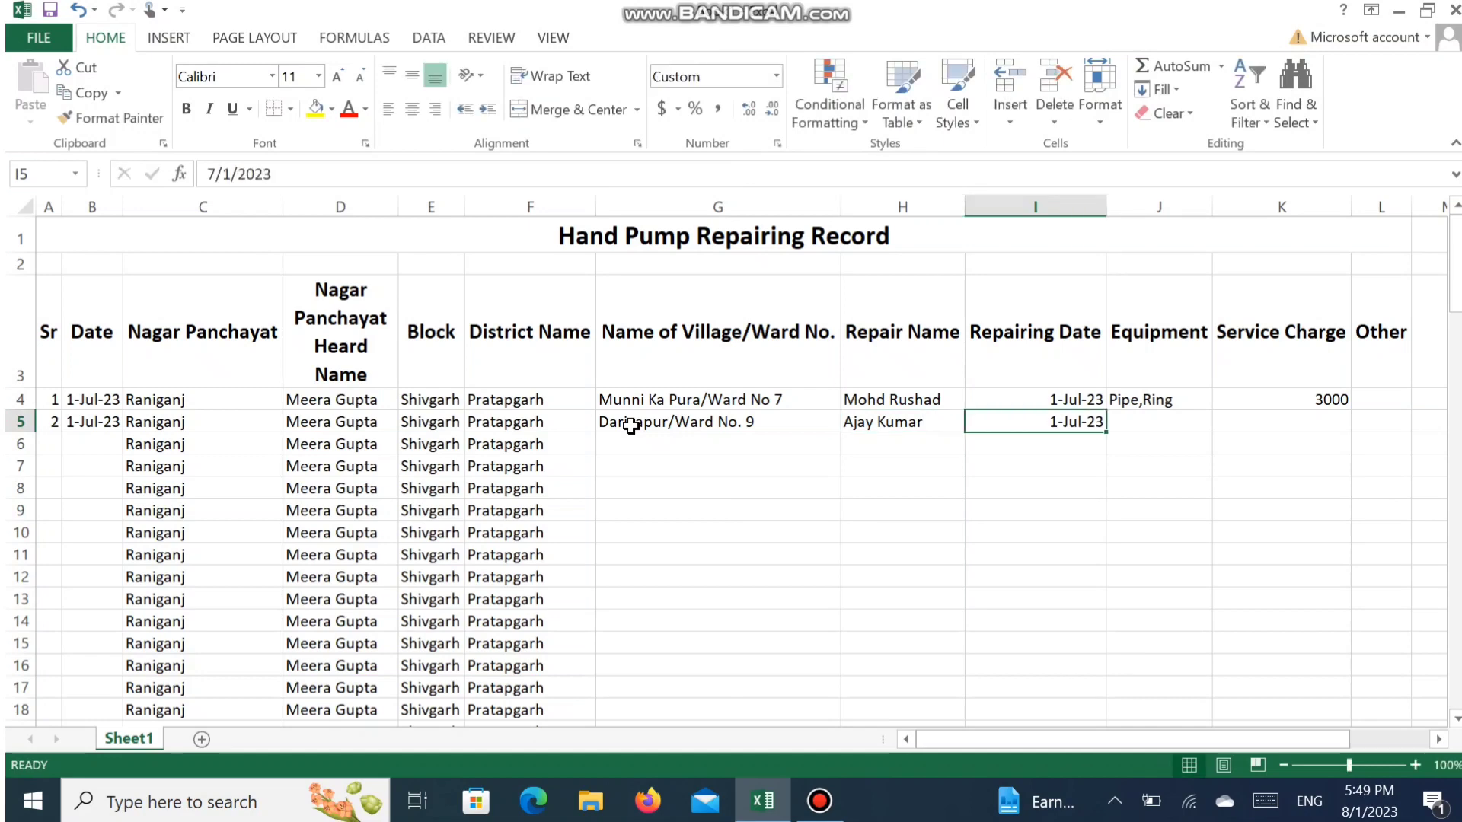
key(Tab)
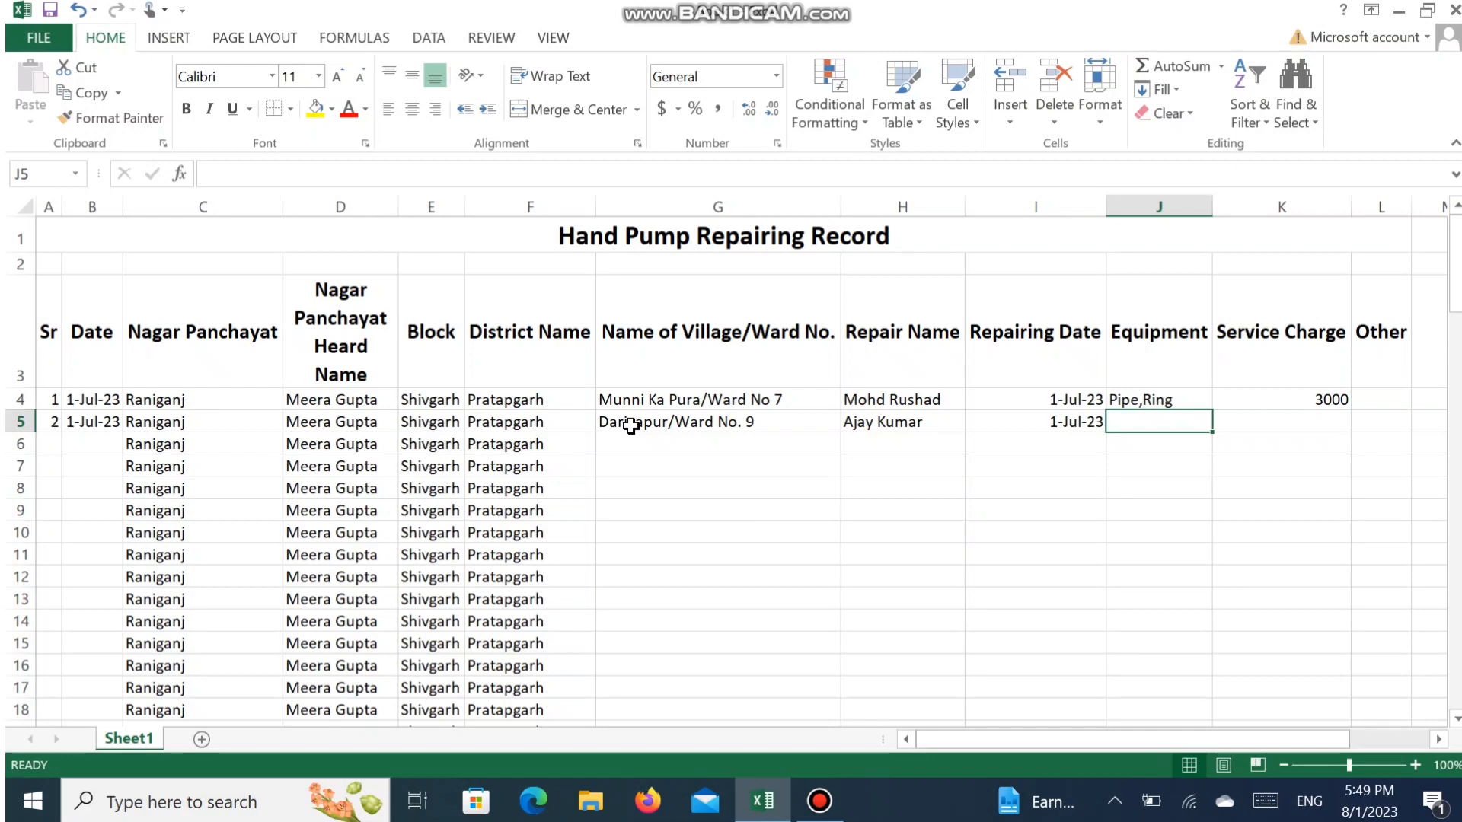
- Enter the equipment "Nul, Pipe,Ring" in J5 and a service charge of 12000 in K5 for the second record
text(Nu)
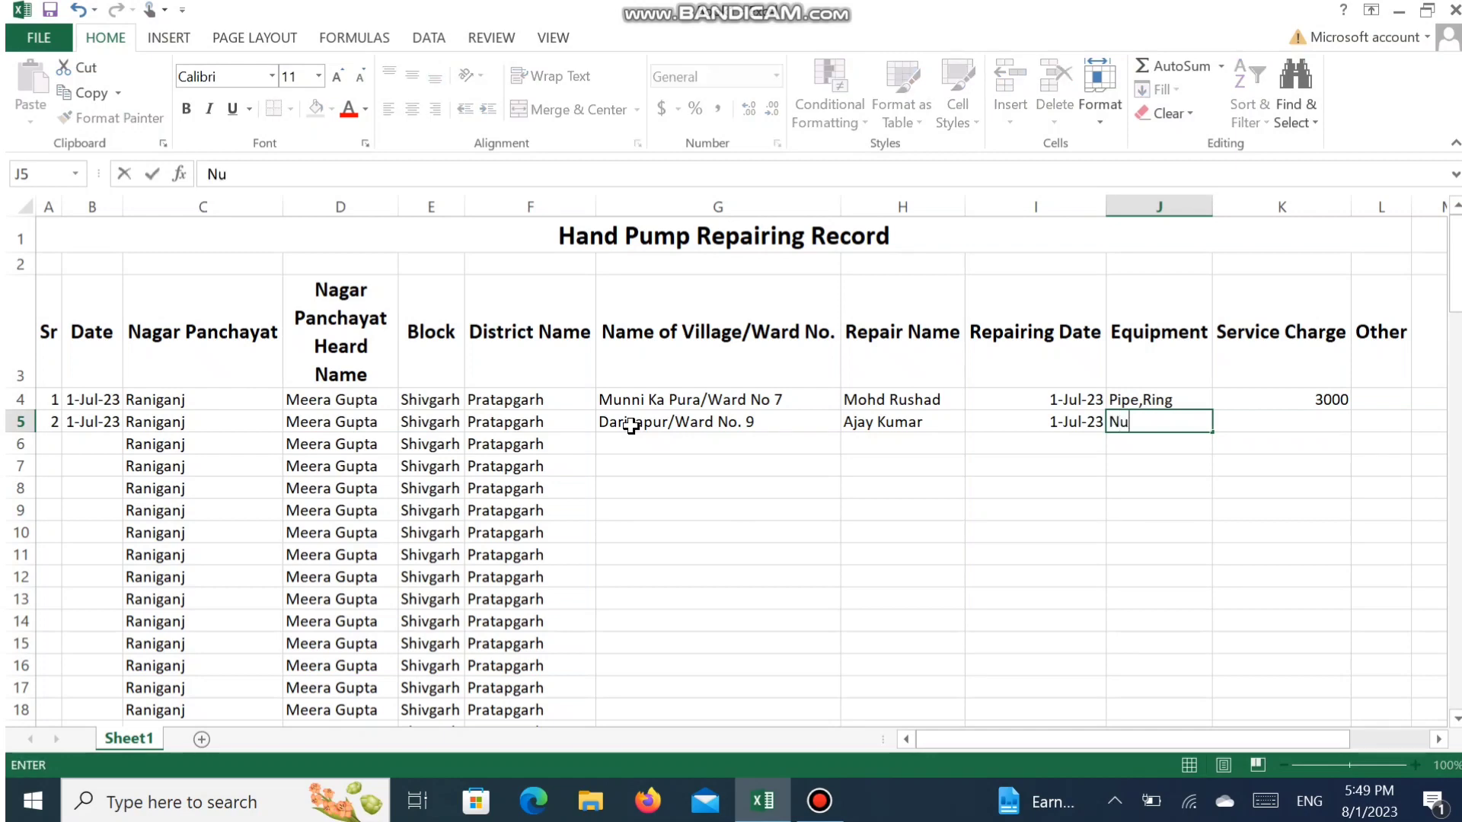
text(l, Pipe,Ring)
key(Tab)
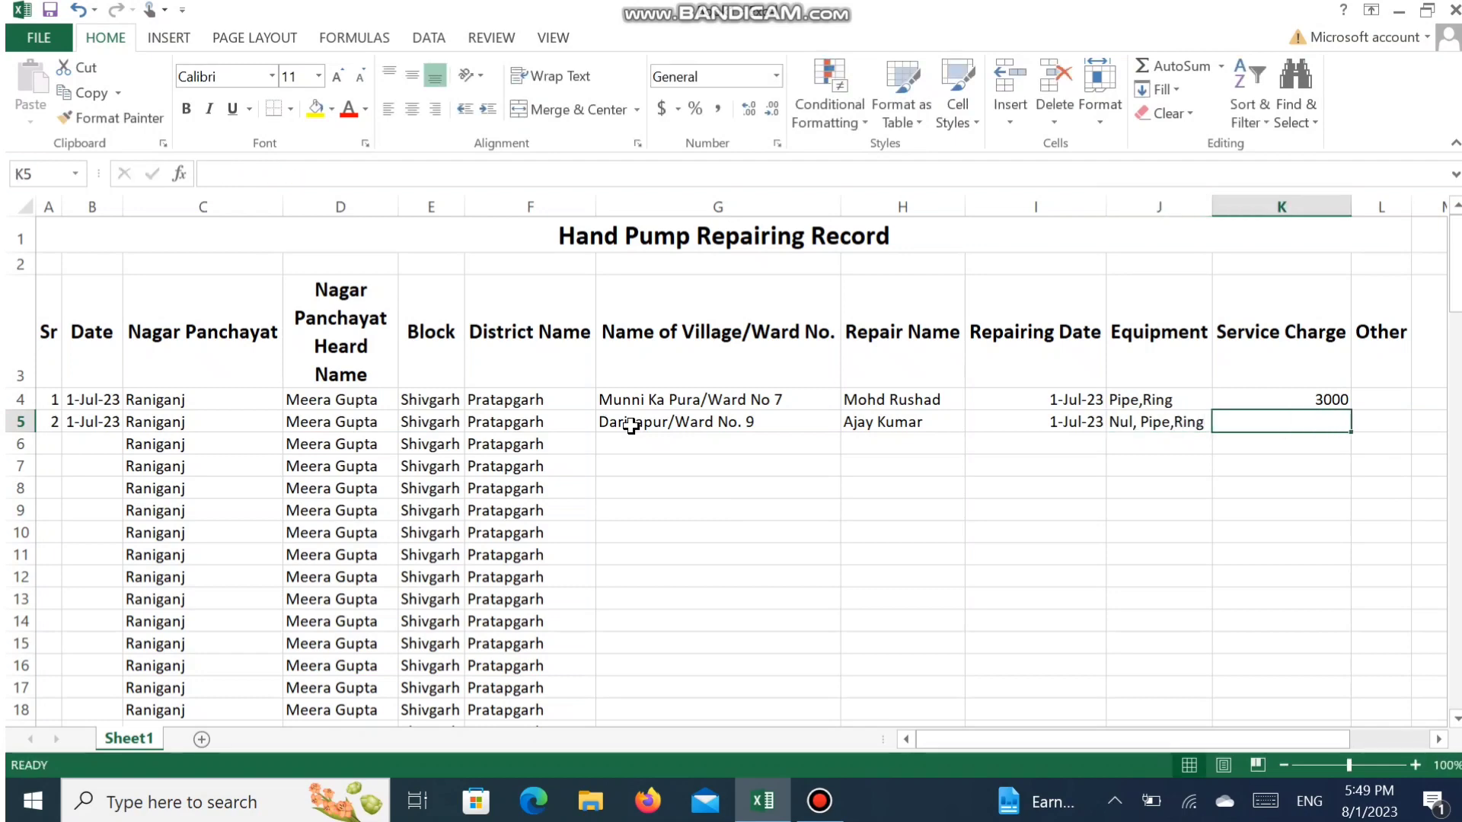
text(12000)
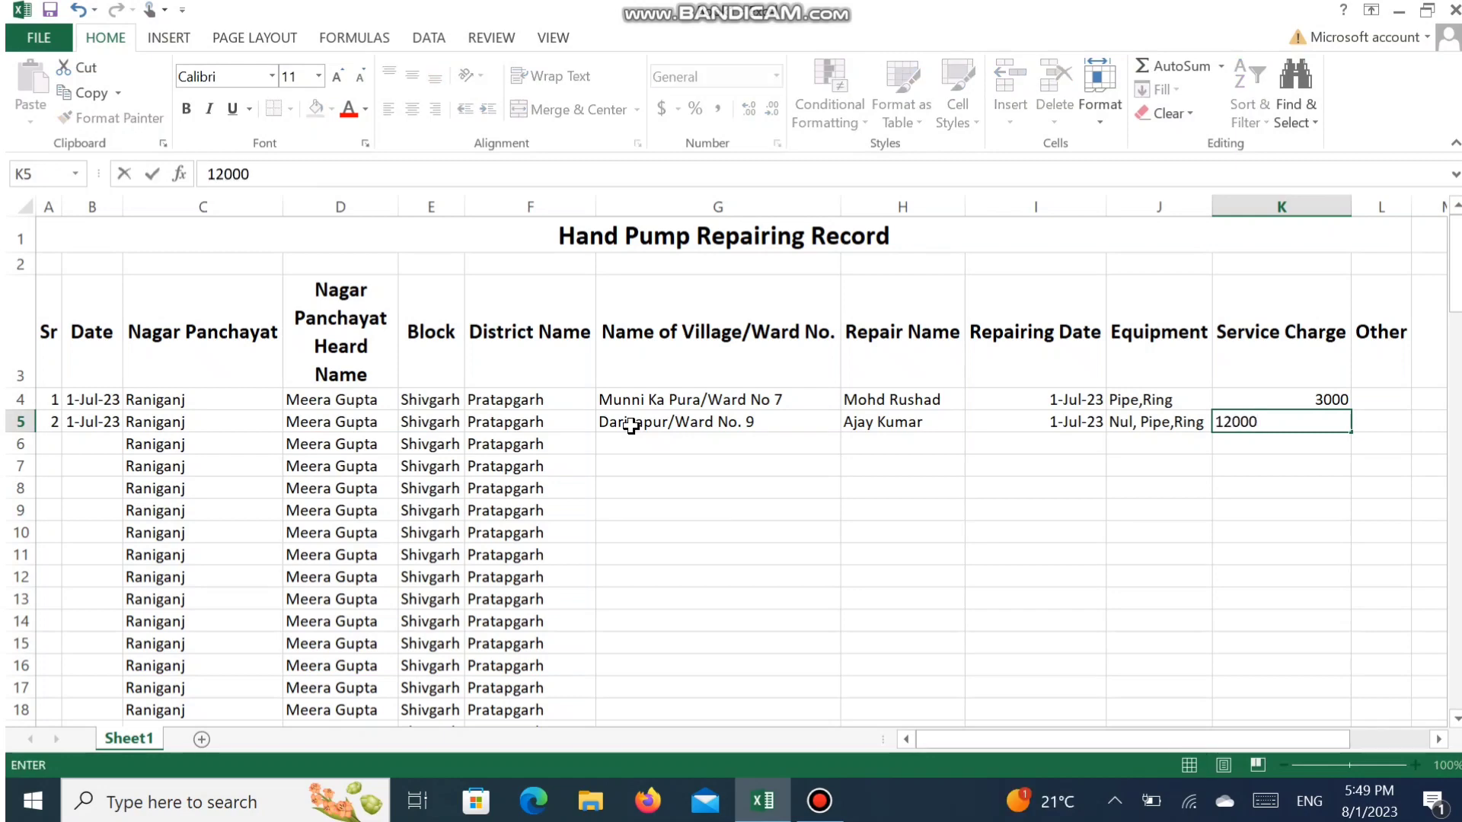
key(Return)
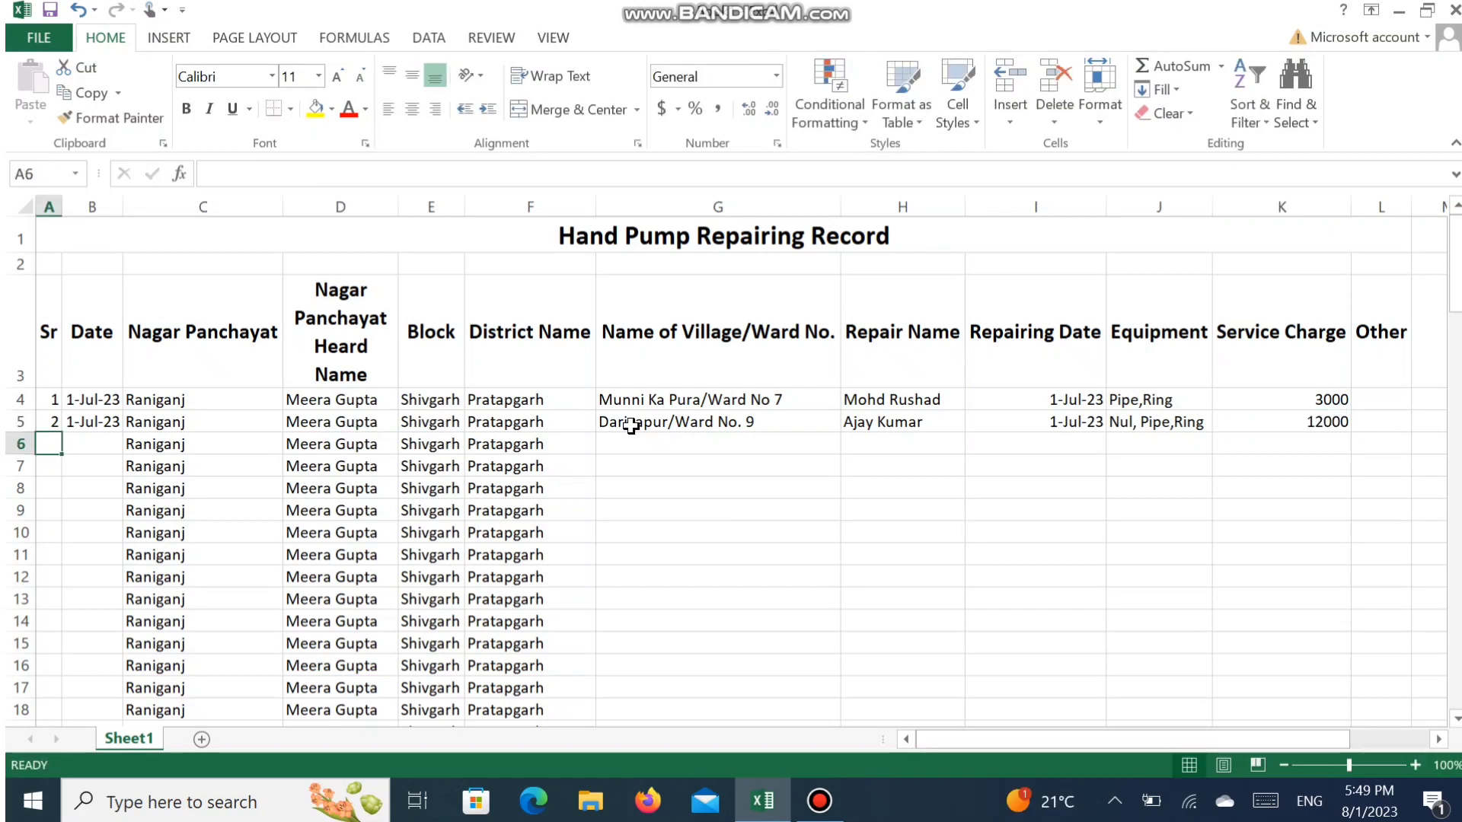
key(Tab)
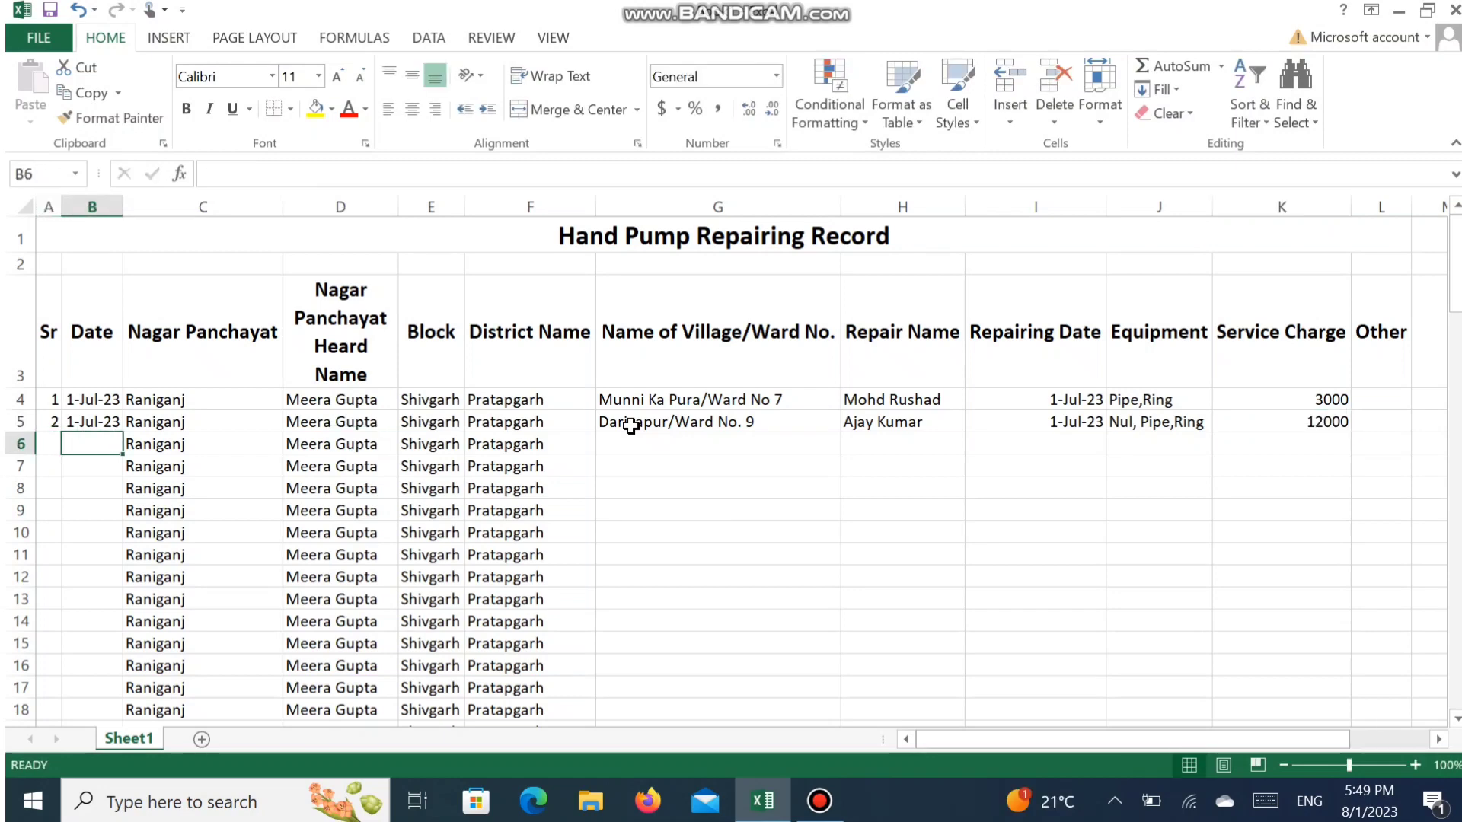
- Try to apply All Borders to the table range from the headings in A3 to L116
click(48, 328)
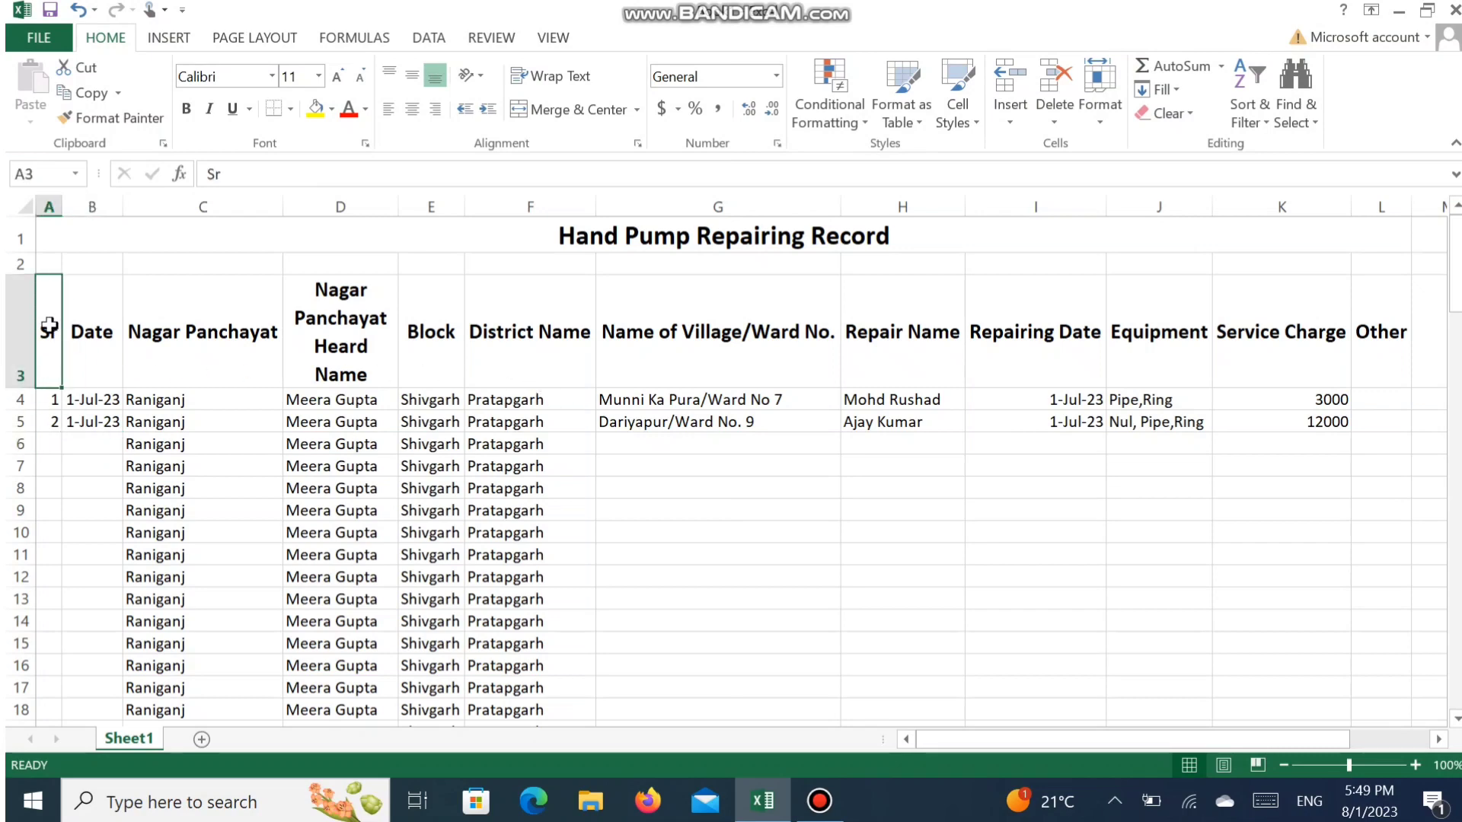
drag(48, 327, 1110, 573)
drag(1109, 688, 1130, 448)
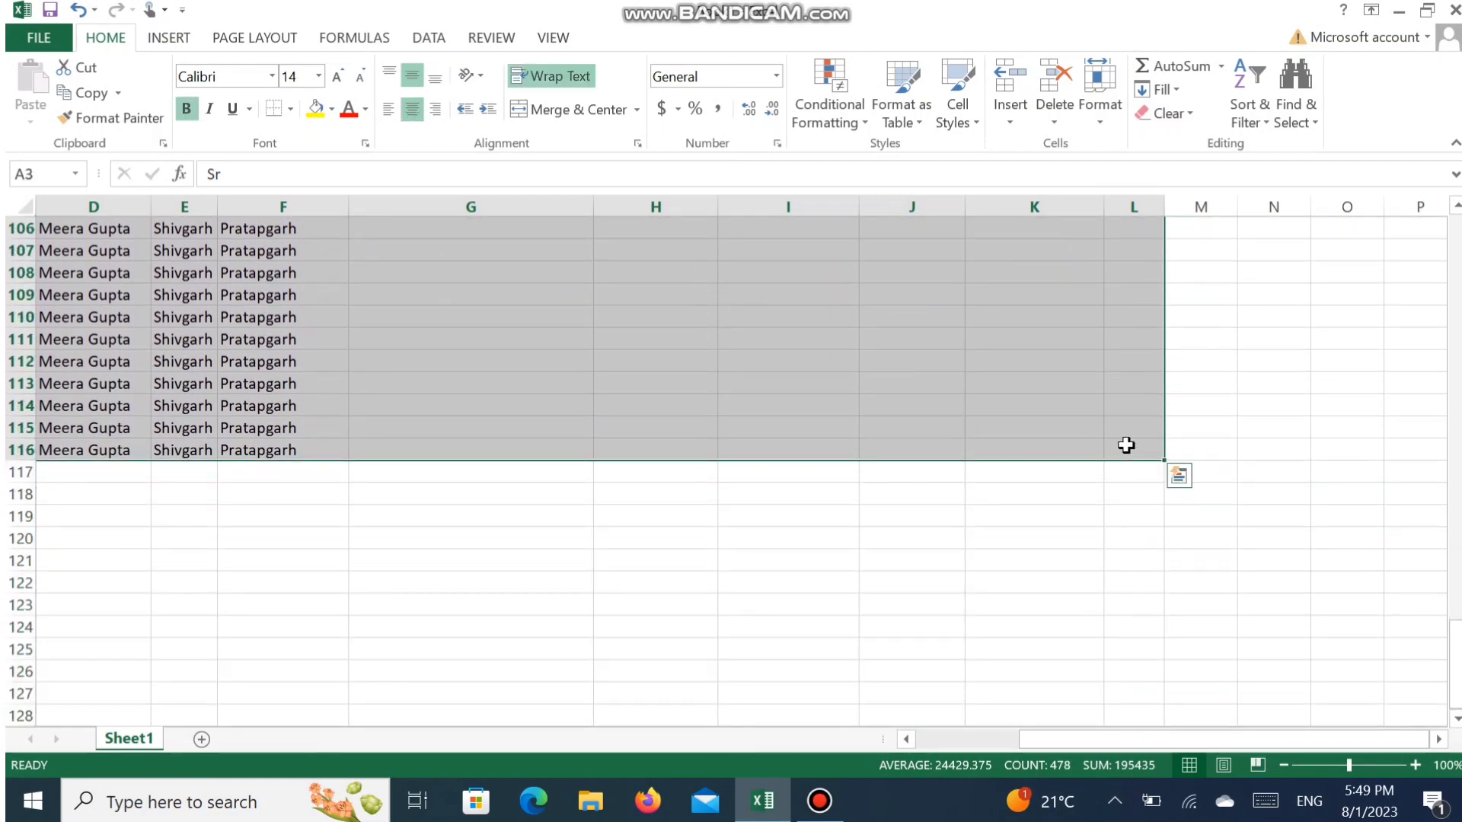
click(291, 113)
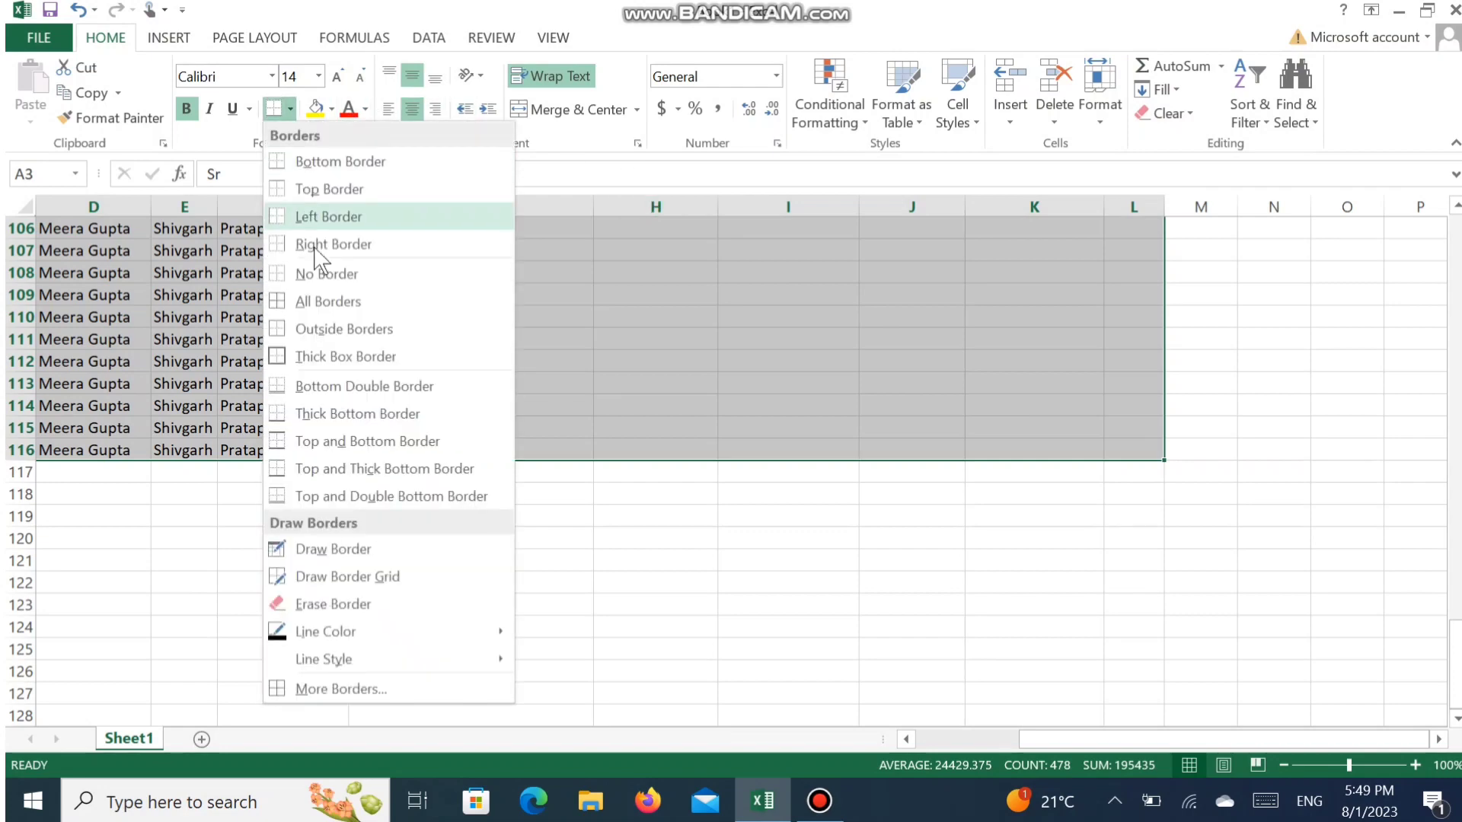
click(332, 297)
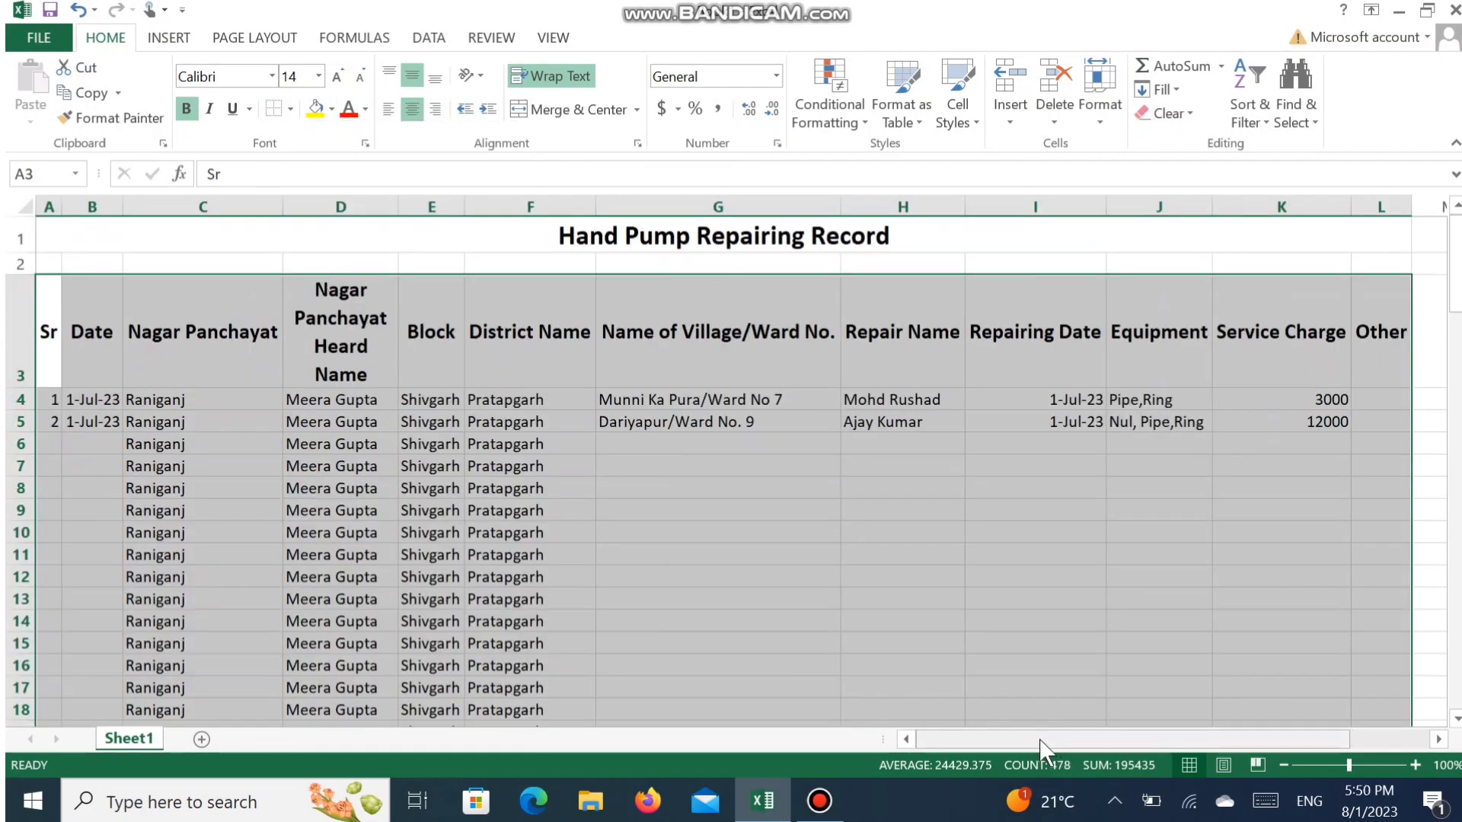
click(765, 596)
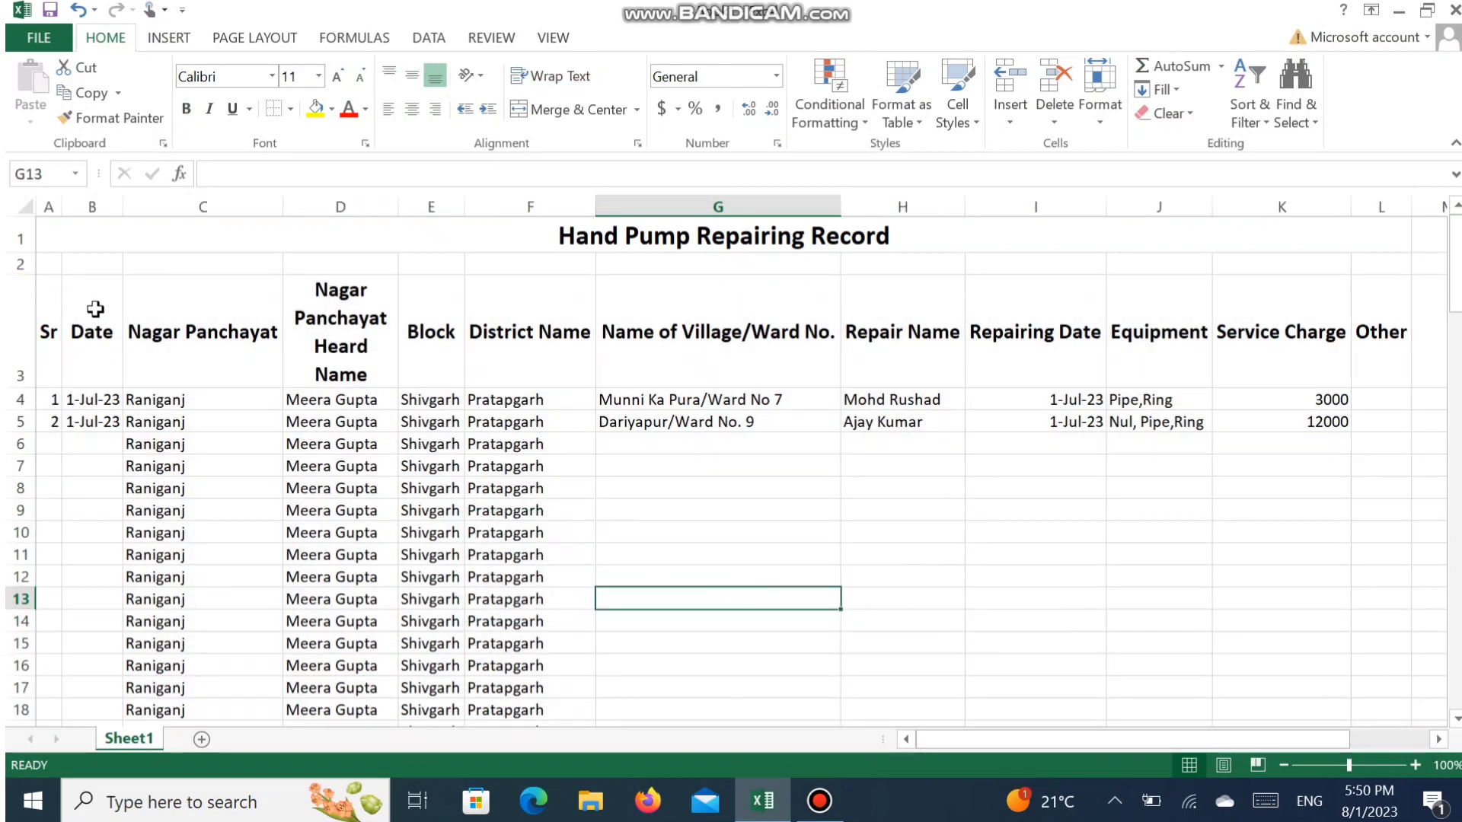
- Apply All Borders to the whole record table, from the Sr heading in A3 to L117
drag(48, 329, 1400, 408)
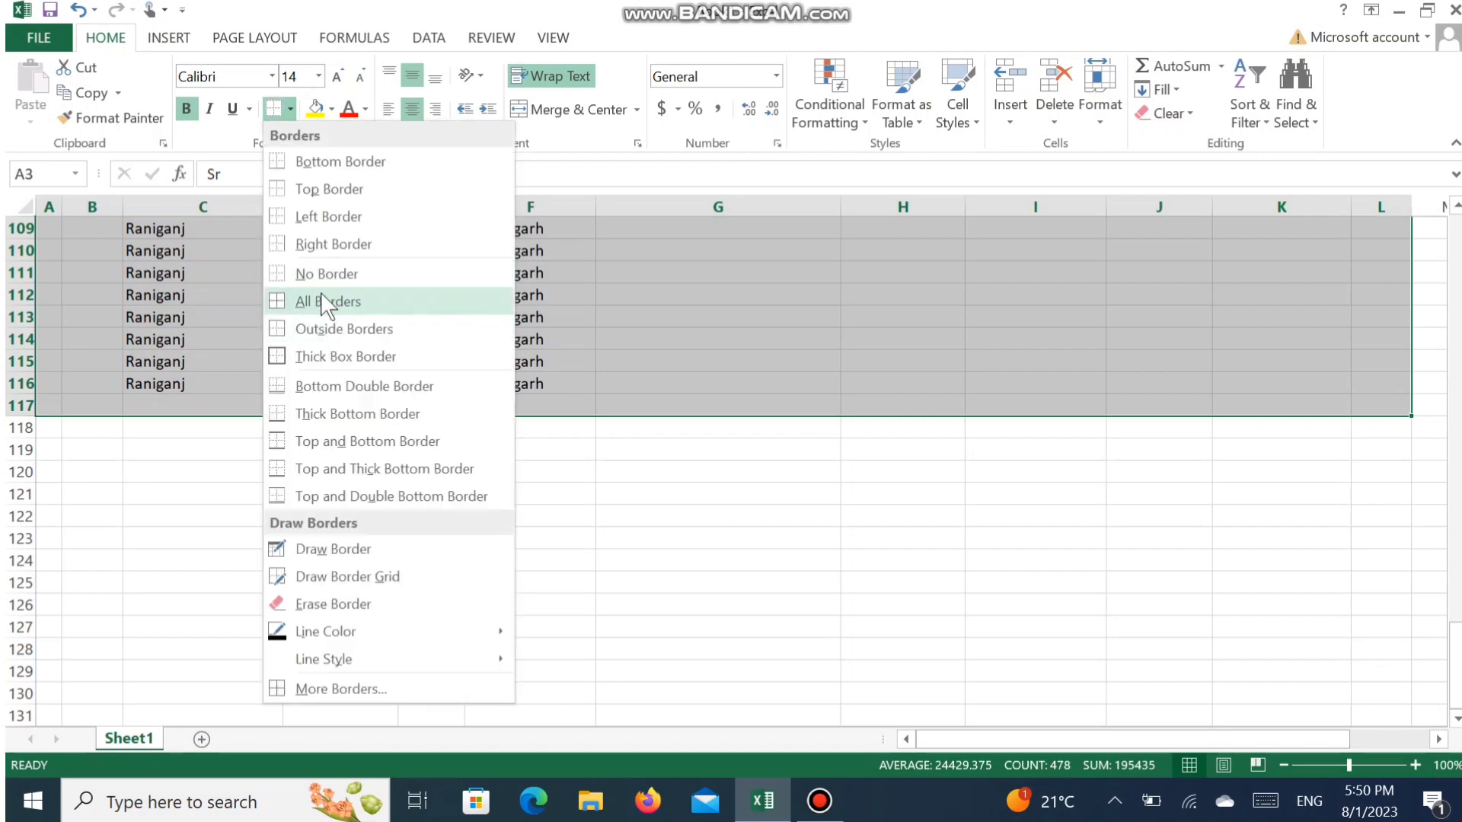
click(327, 297)
click(449, 531)
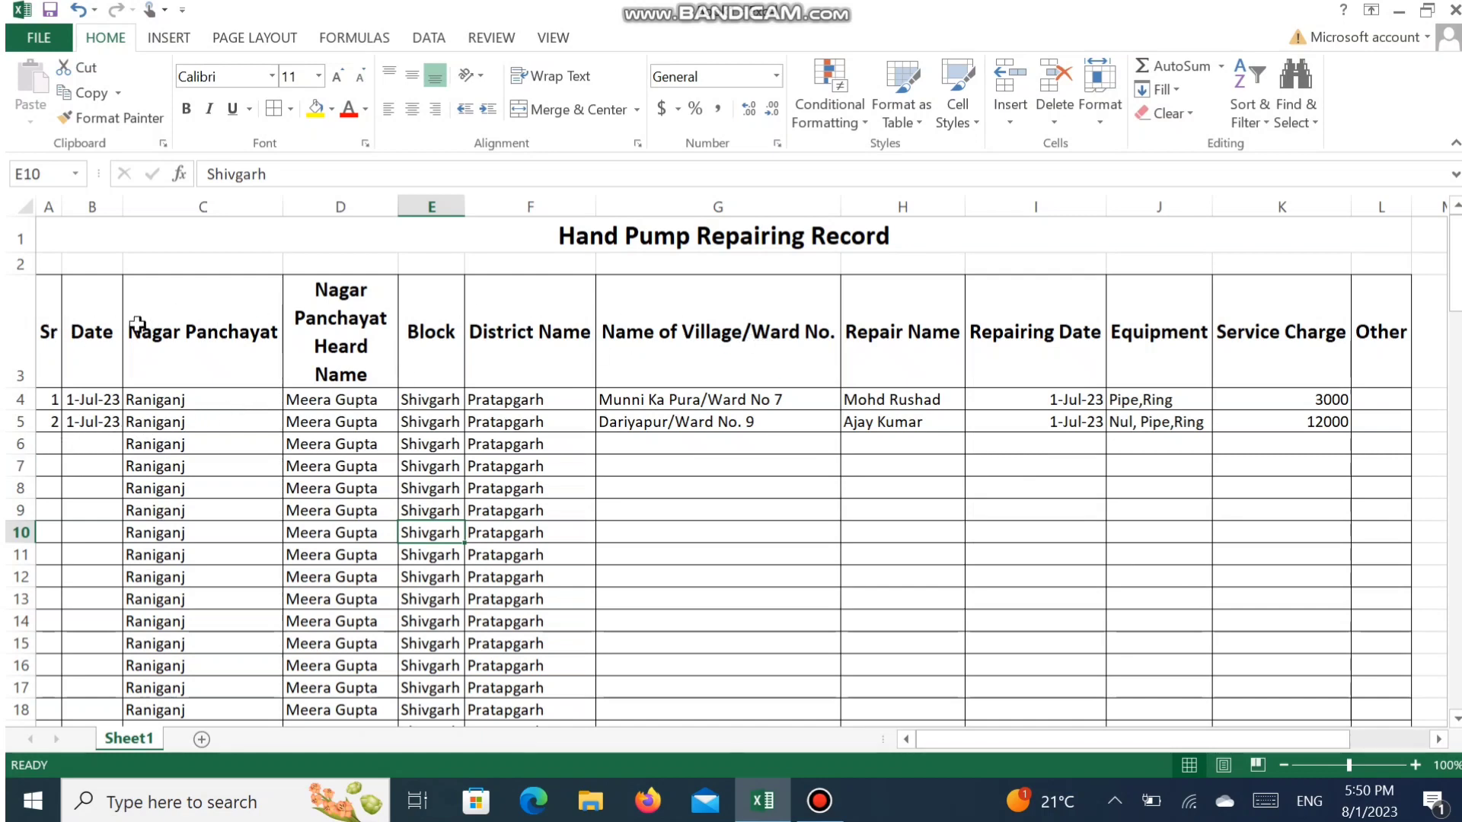
- Add filters to the table headings in A3:L3
click(23, 332)
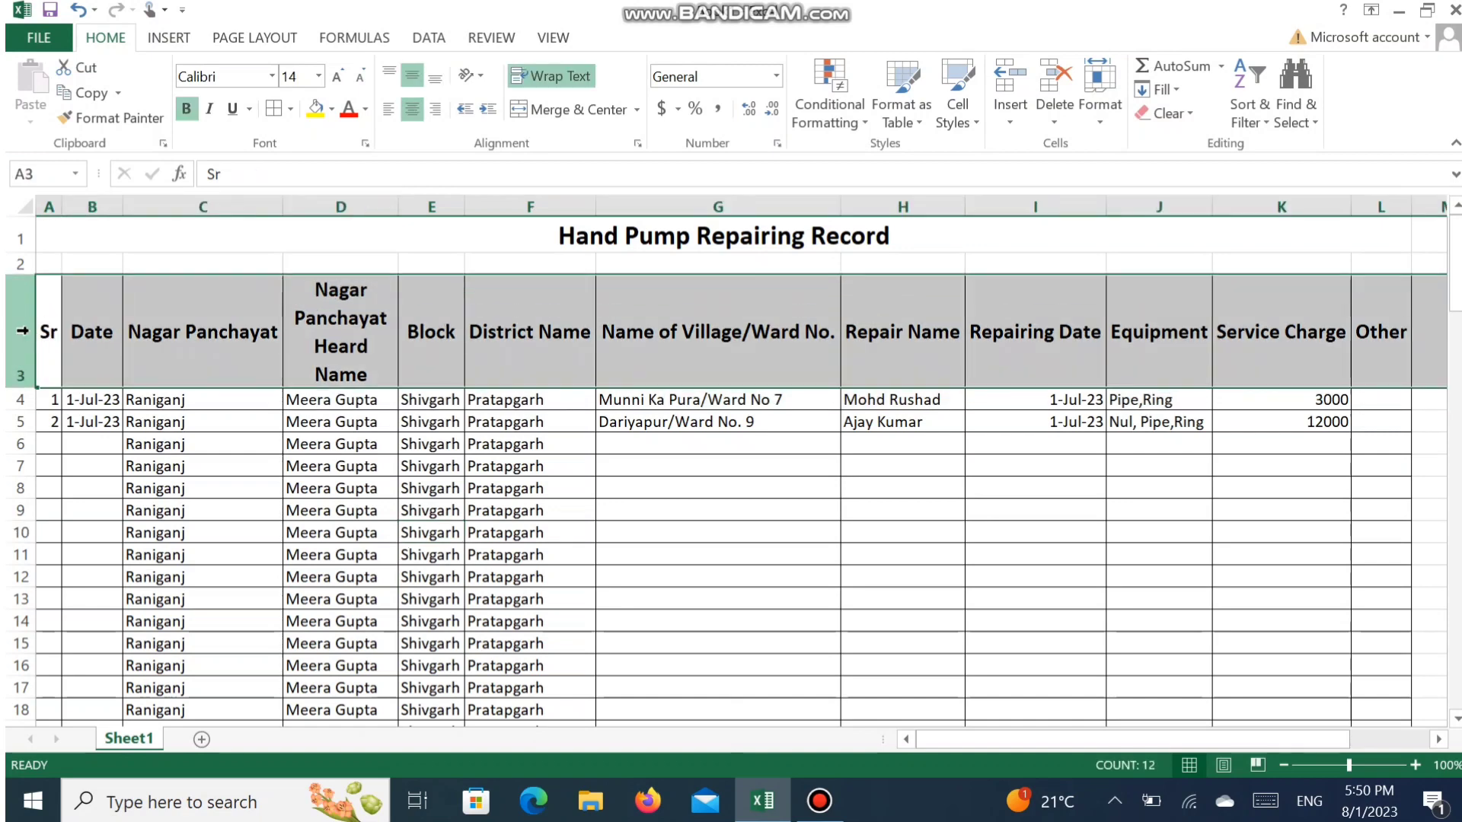
drag(32, 323, 1402, 391)
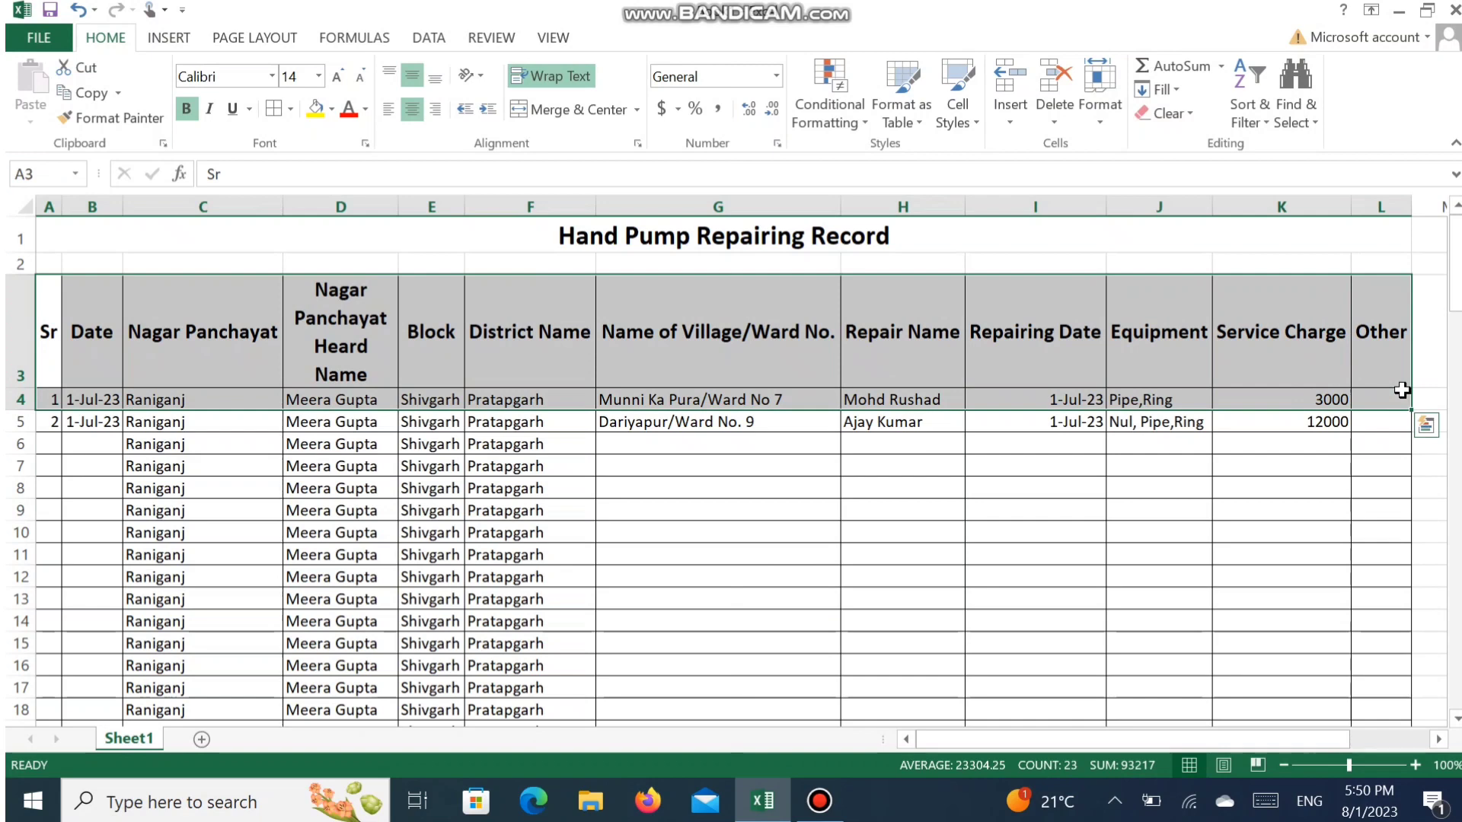
drag(53, 323, 1373, 335)
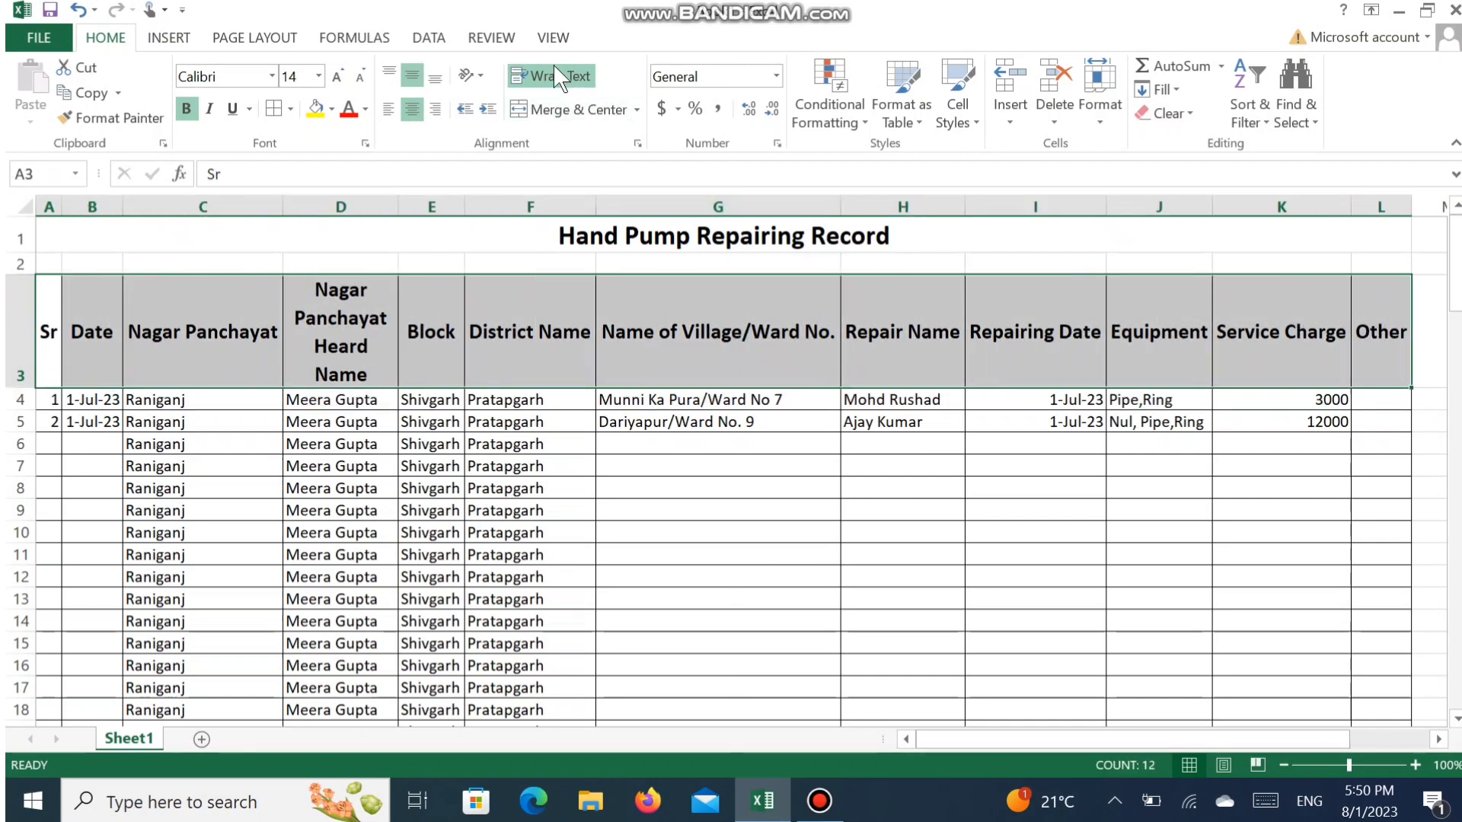
click(445, 47)
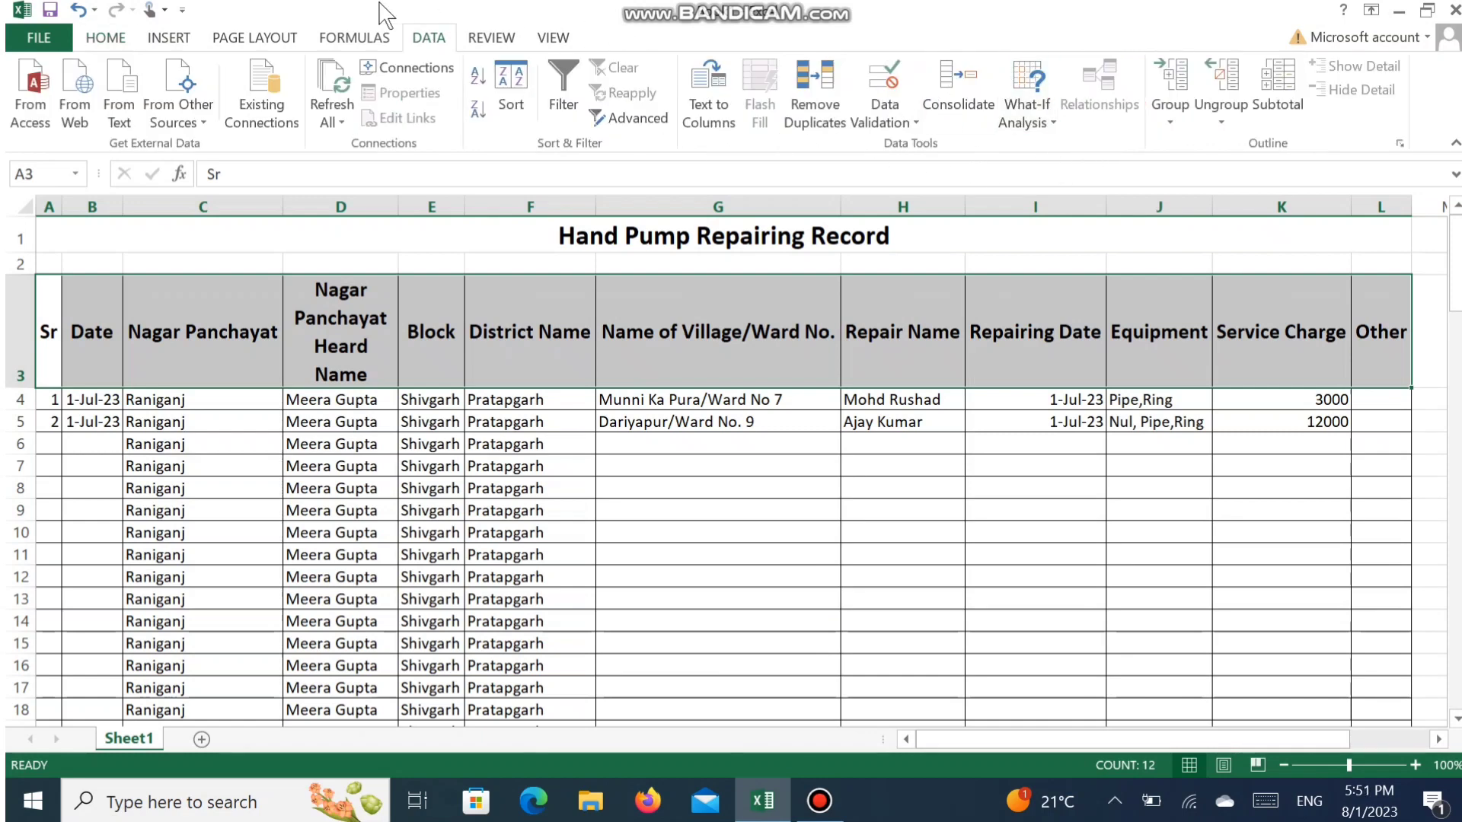
click(574, 85)
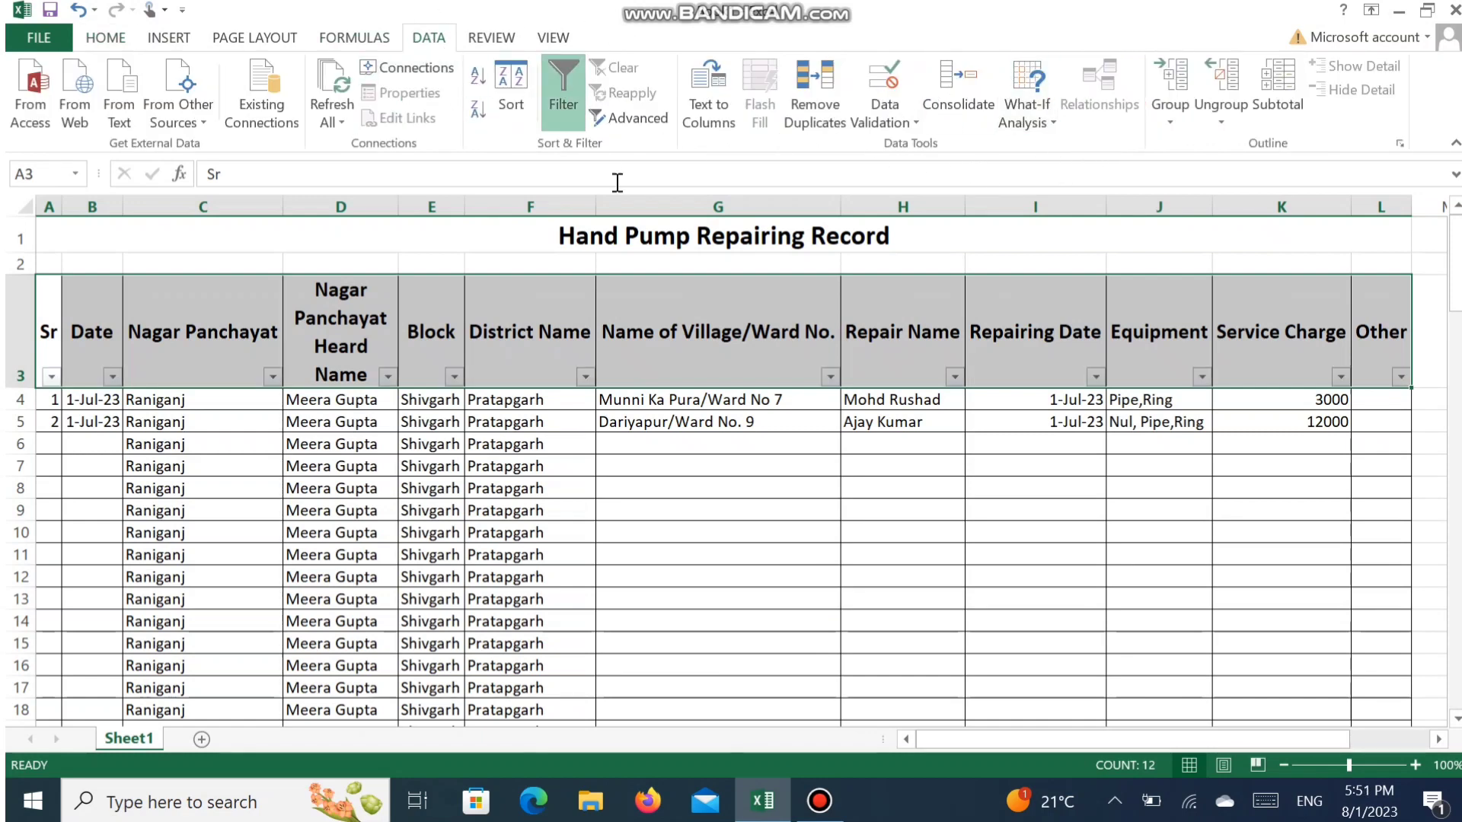
click(736, 534)
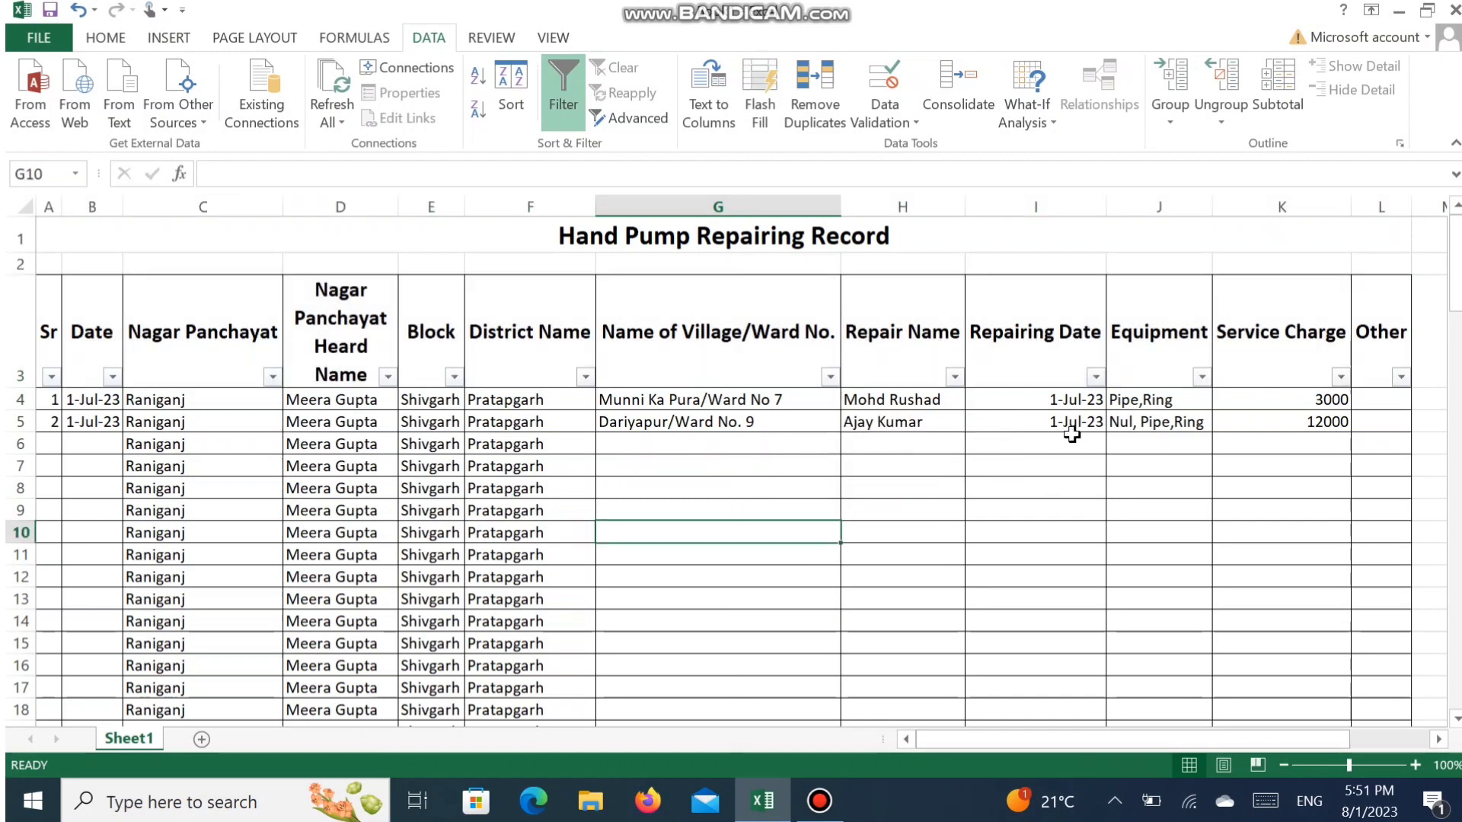
- Filter the Name of Village/Ward No. column to show only Munni Ka Pura/Ward No 7
click(1096, 390)
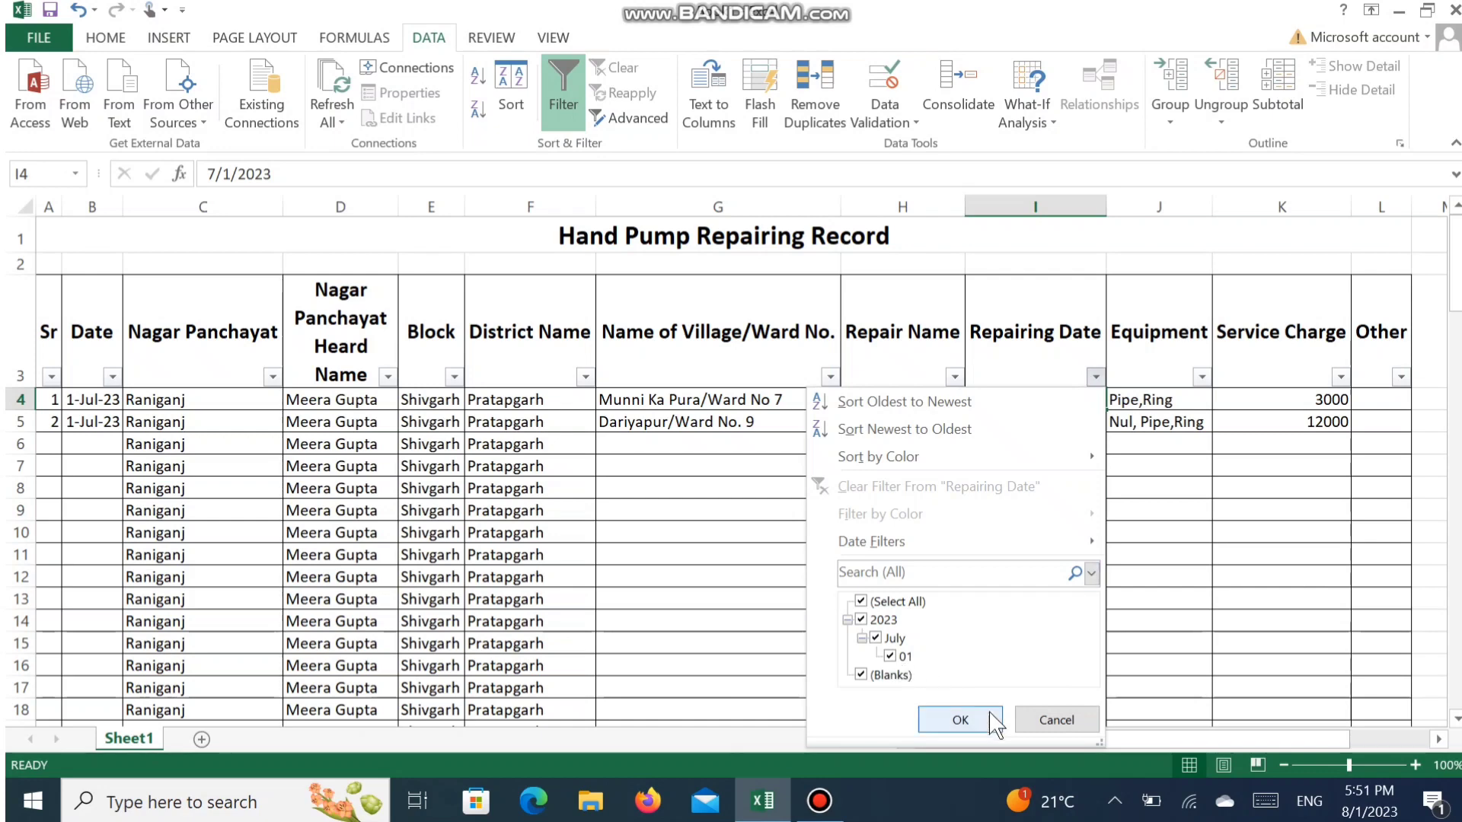
click(1041, 720)
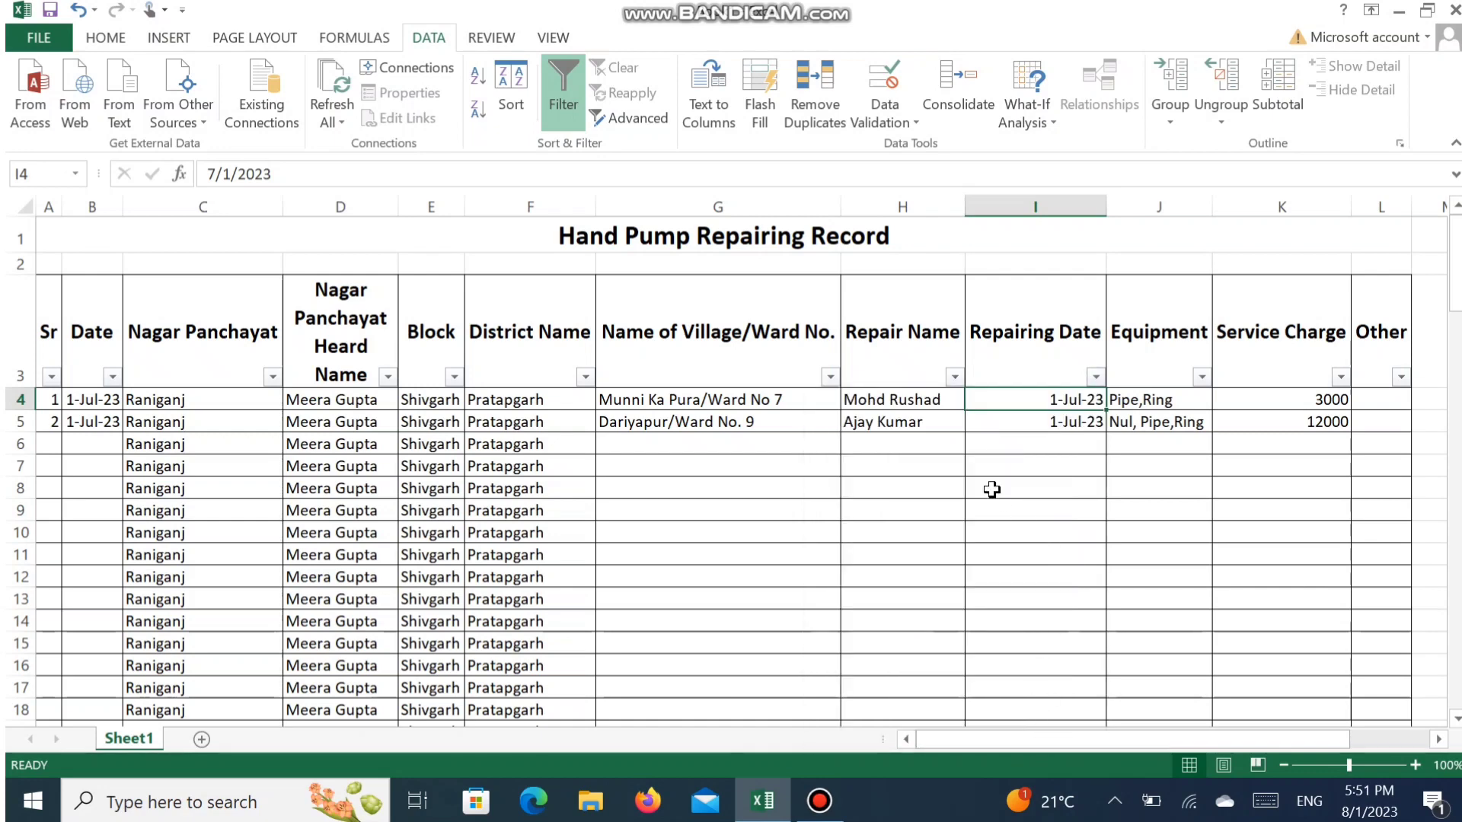
click(830, 376)
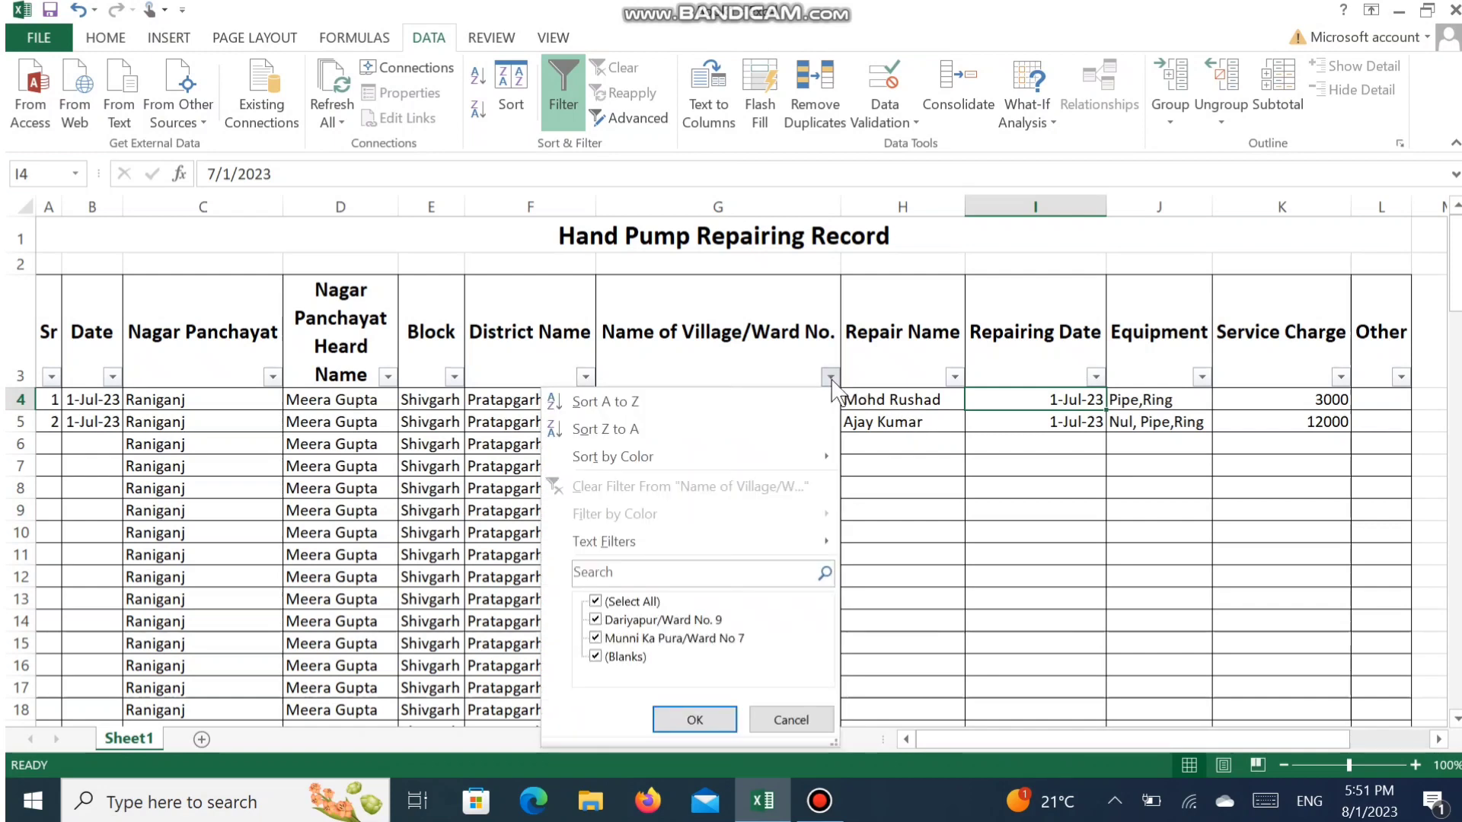
click(619, 602)
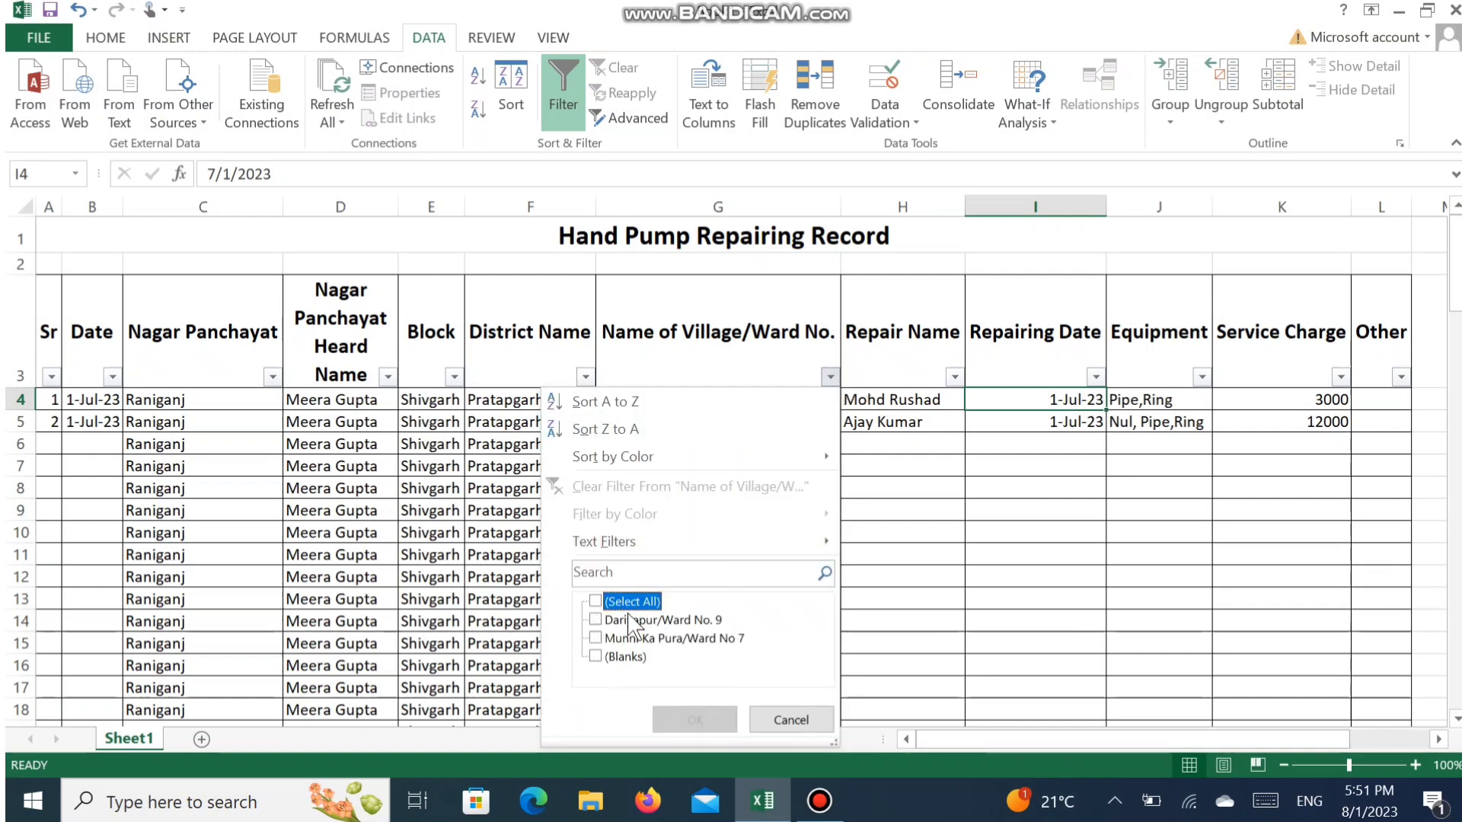
click(638, 643)
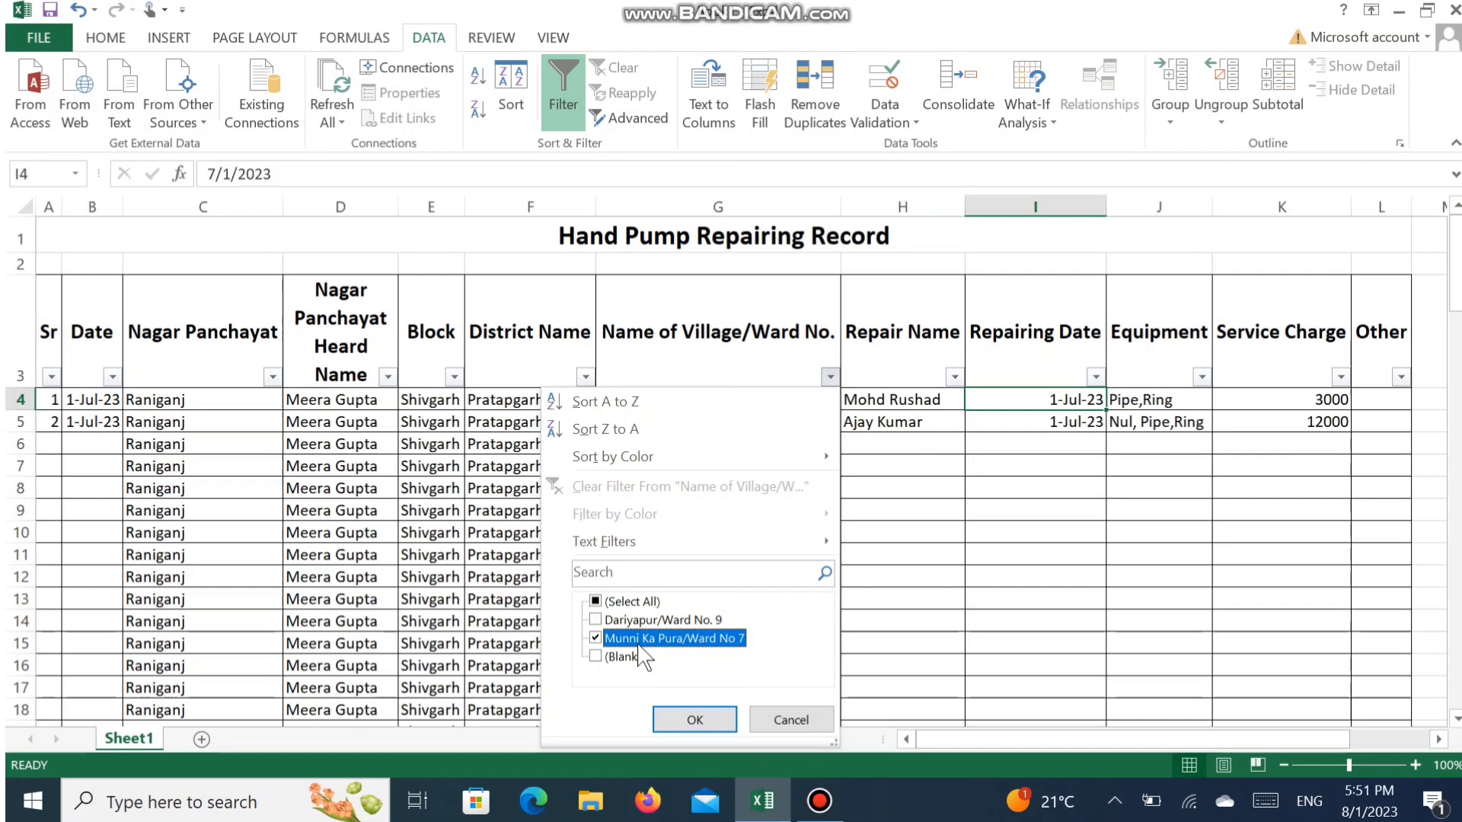
click(696, 721)
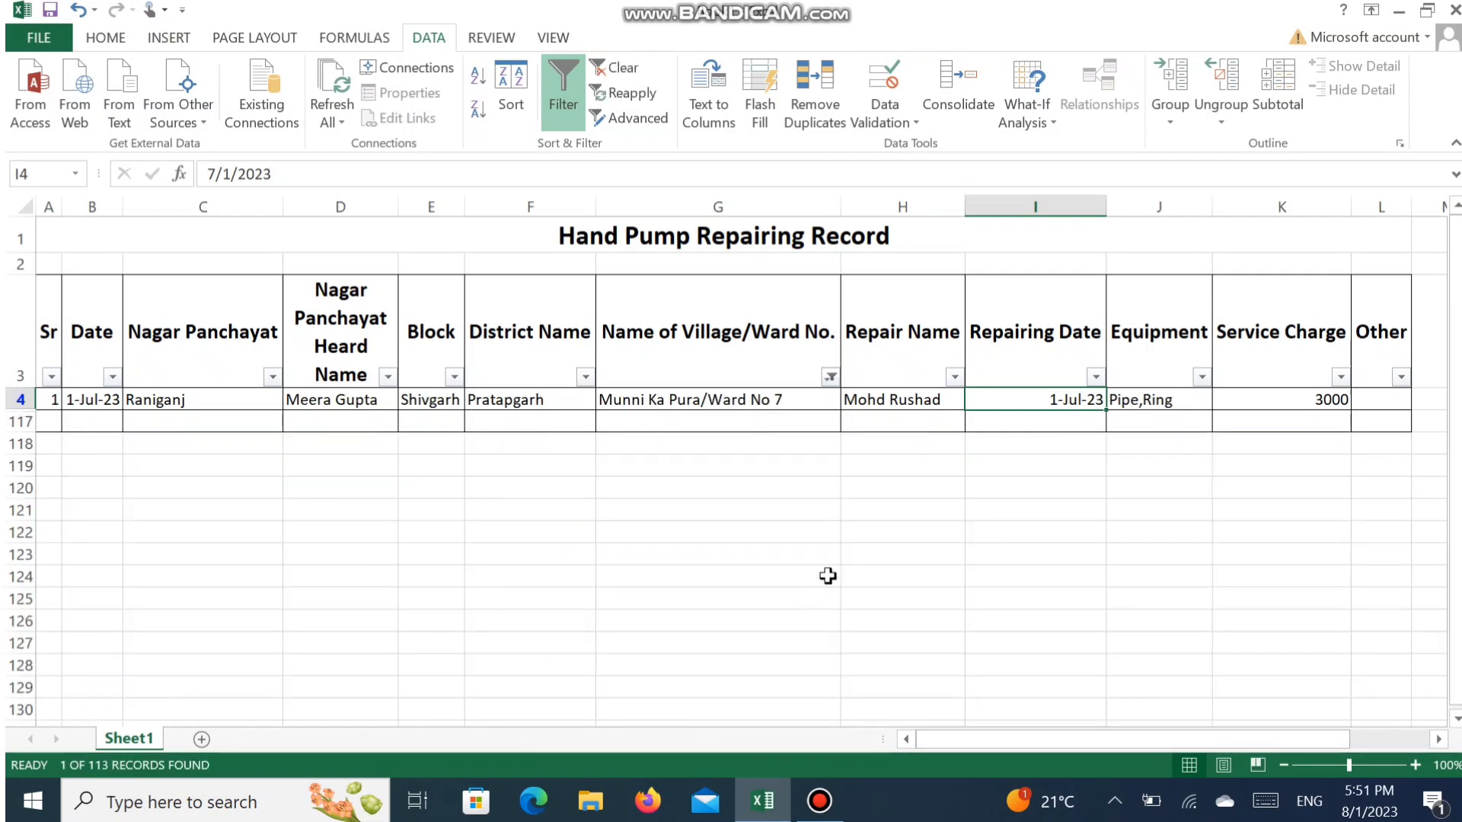
- Reset the Name of Village/Ward No. filter to include all entries
click(830, 377)
click(633, 603)
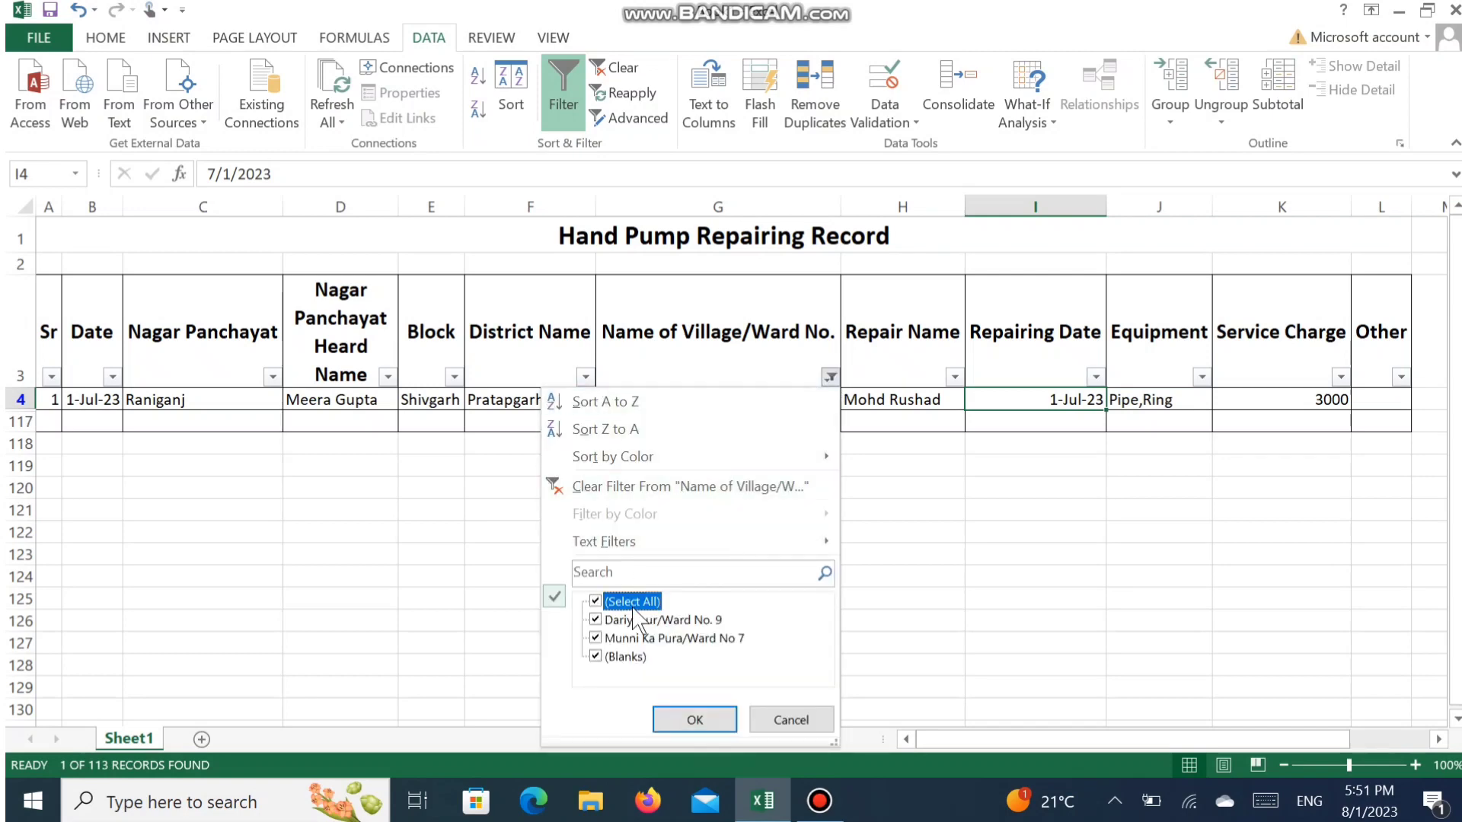
click(693, 720)
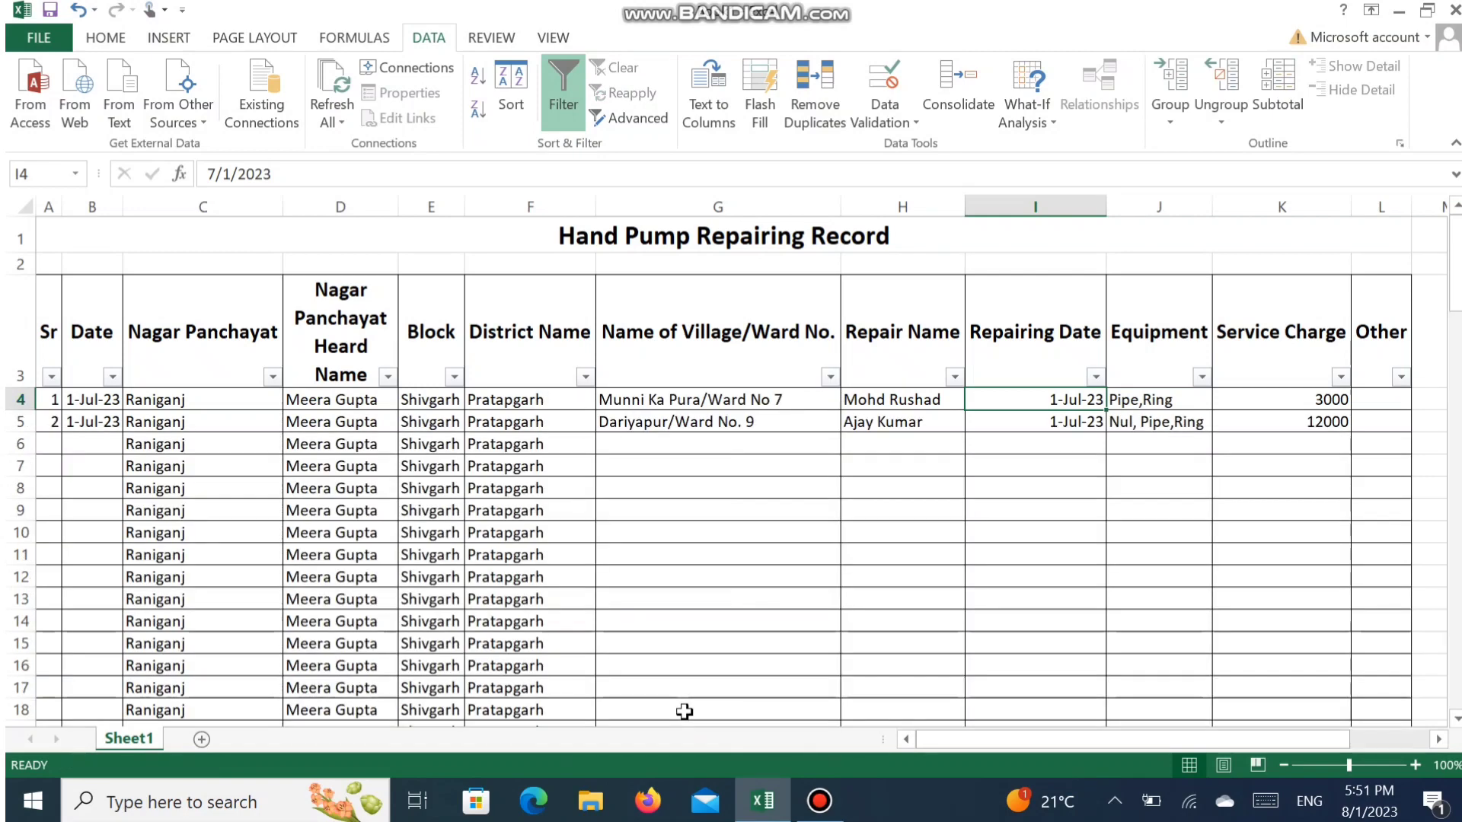
click(789, 611)
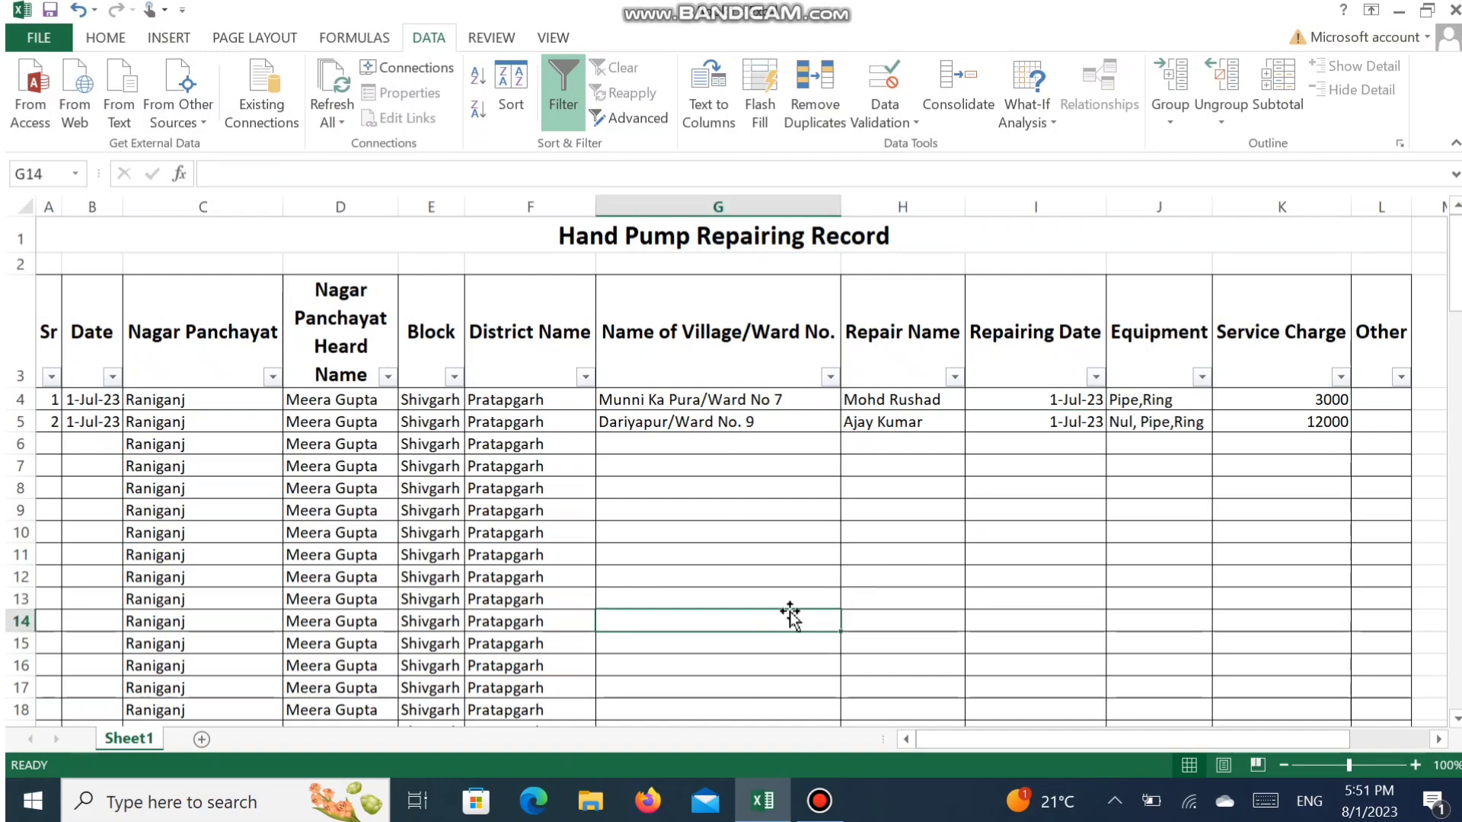
click(118, 465)
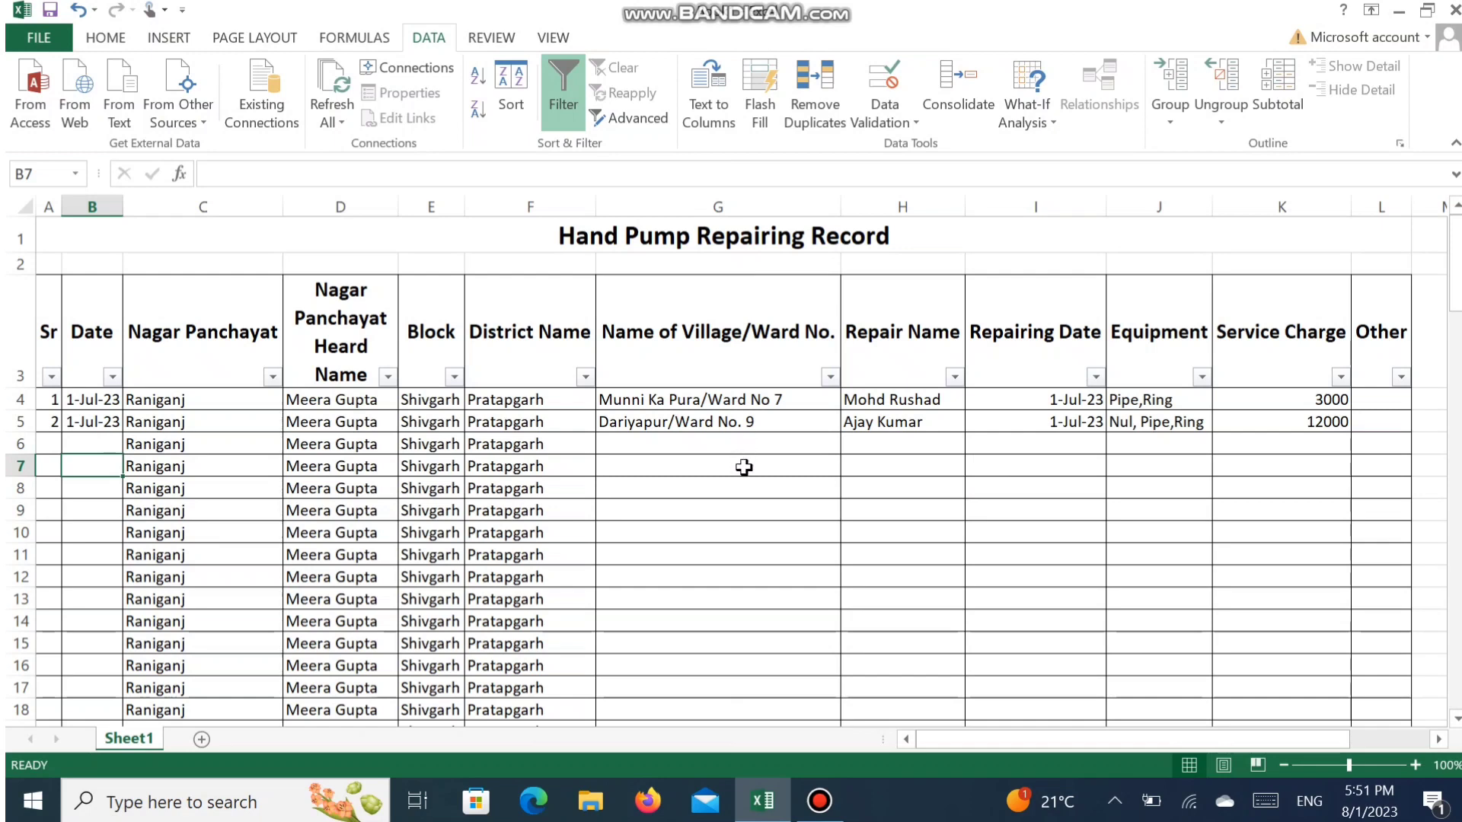
click(743, 486)
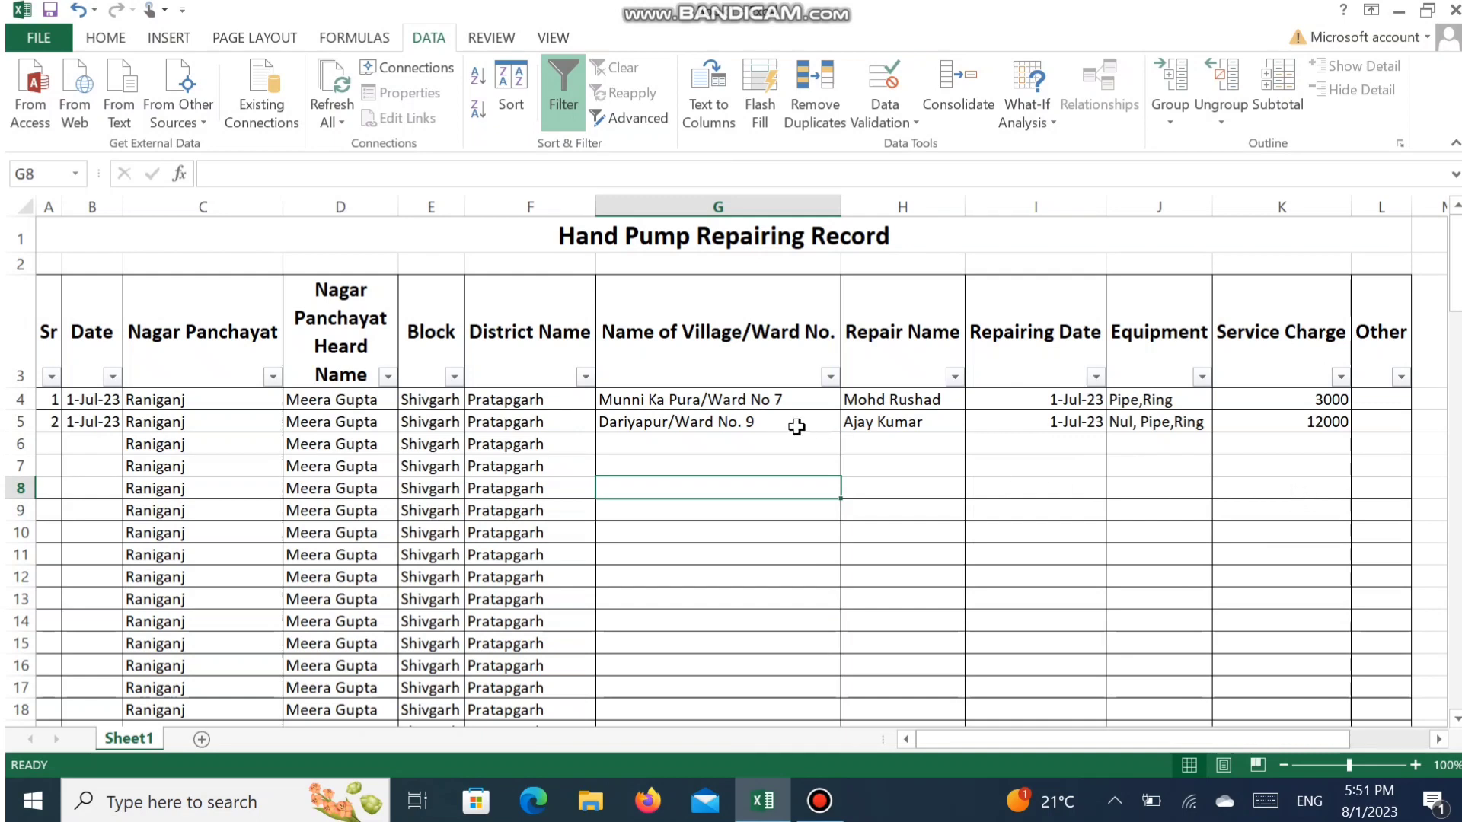
- Hide column G, Name of Village/Ward No
click(719, 206)
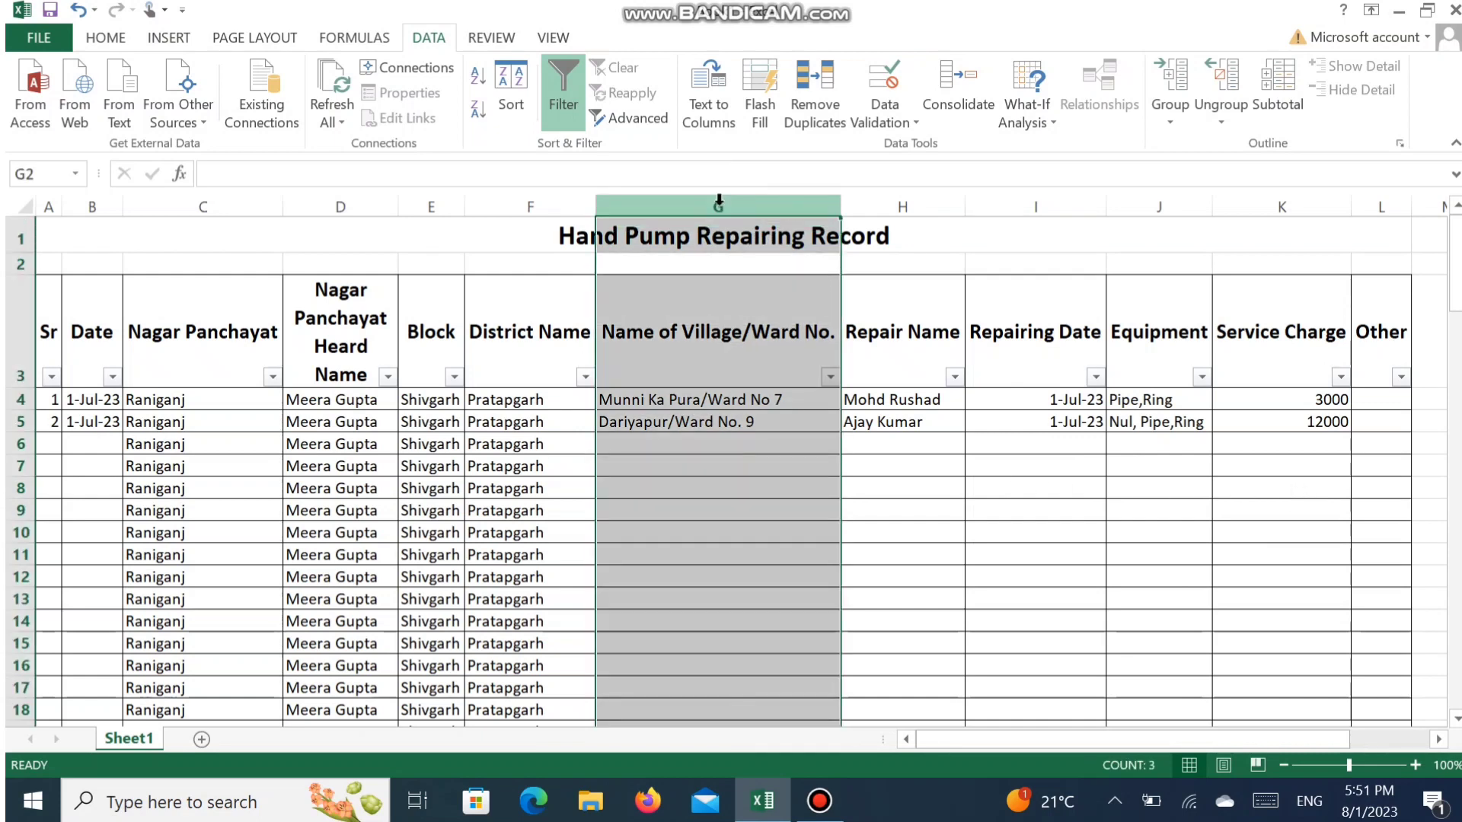
click(108, 40)
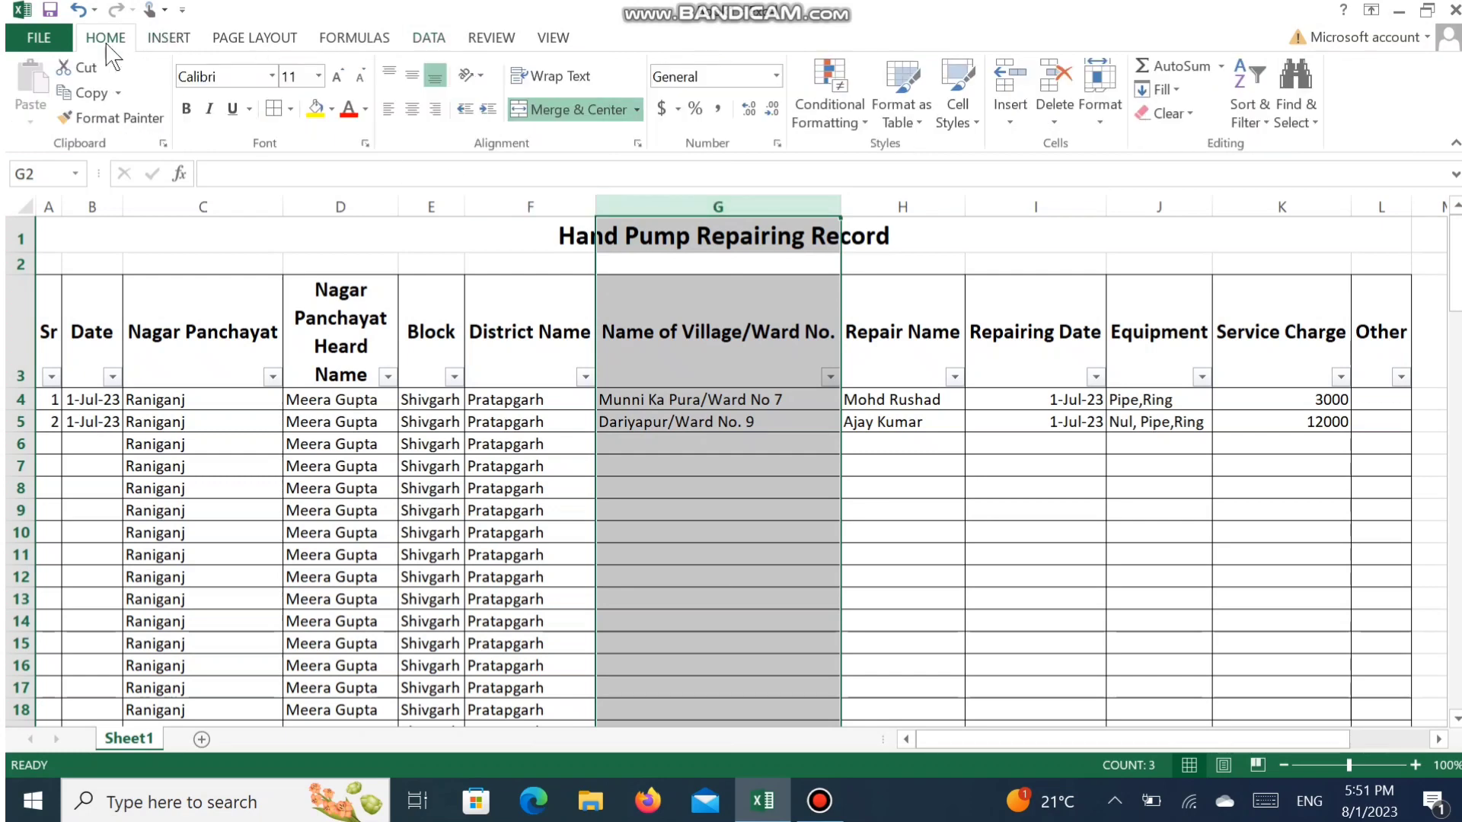
click(1118, 101)
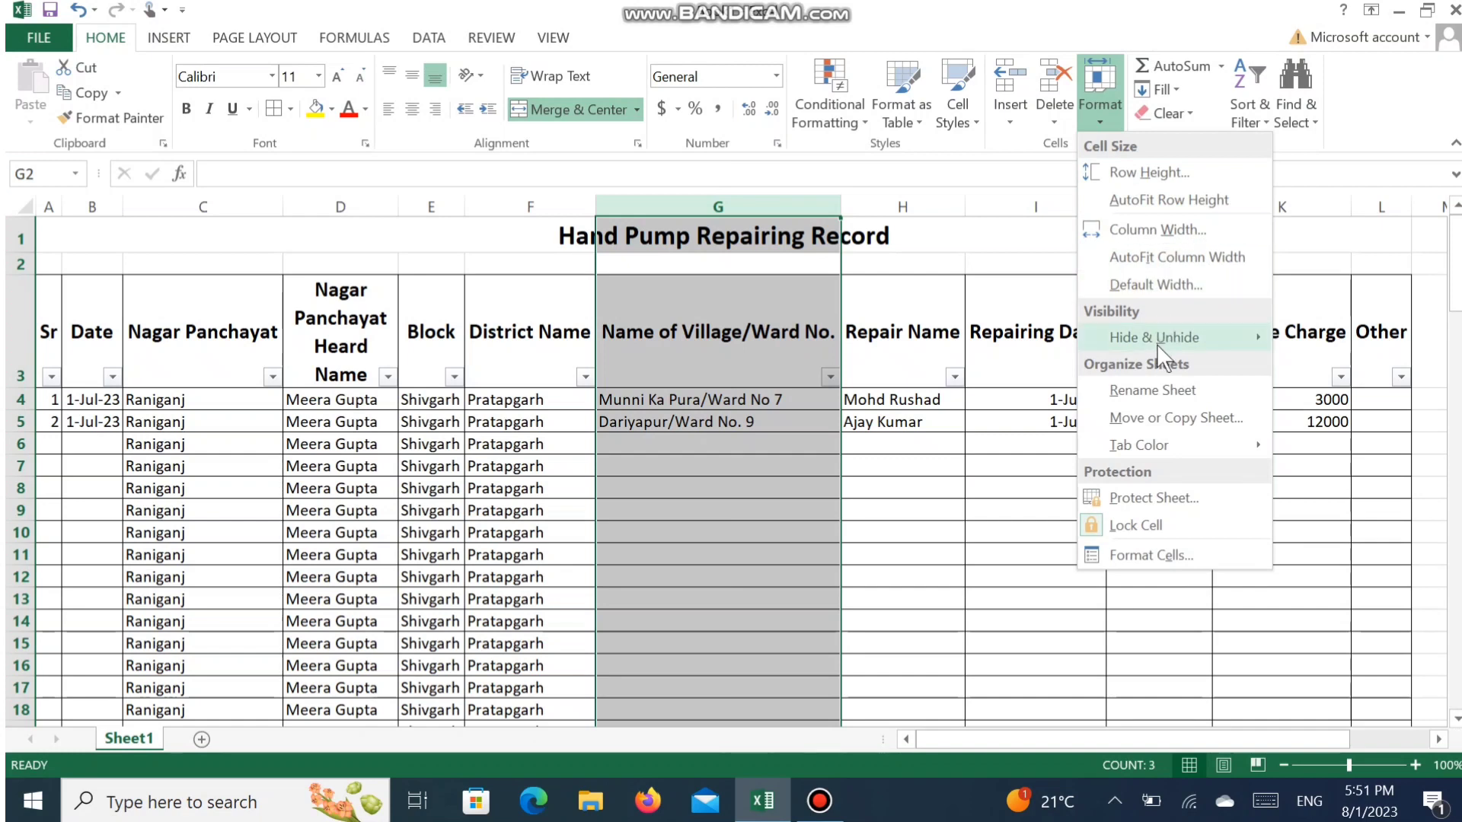
mouse_move(1157, 344)
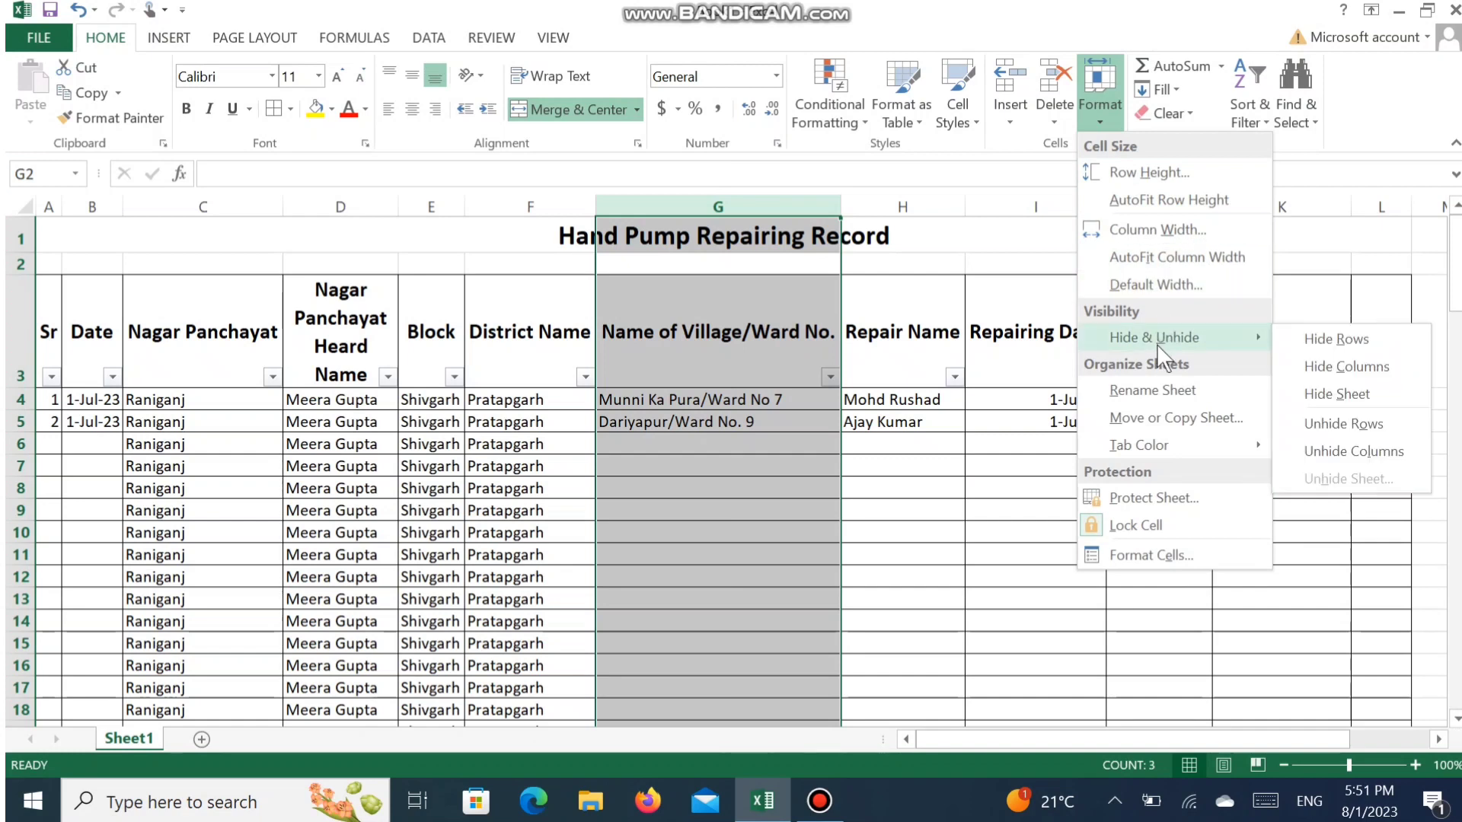
click(1361, 371)
click(821, 506)
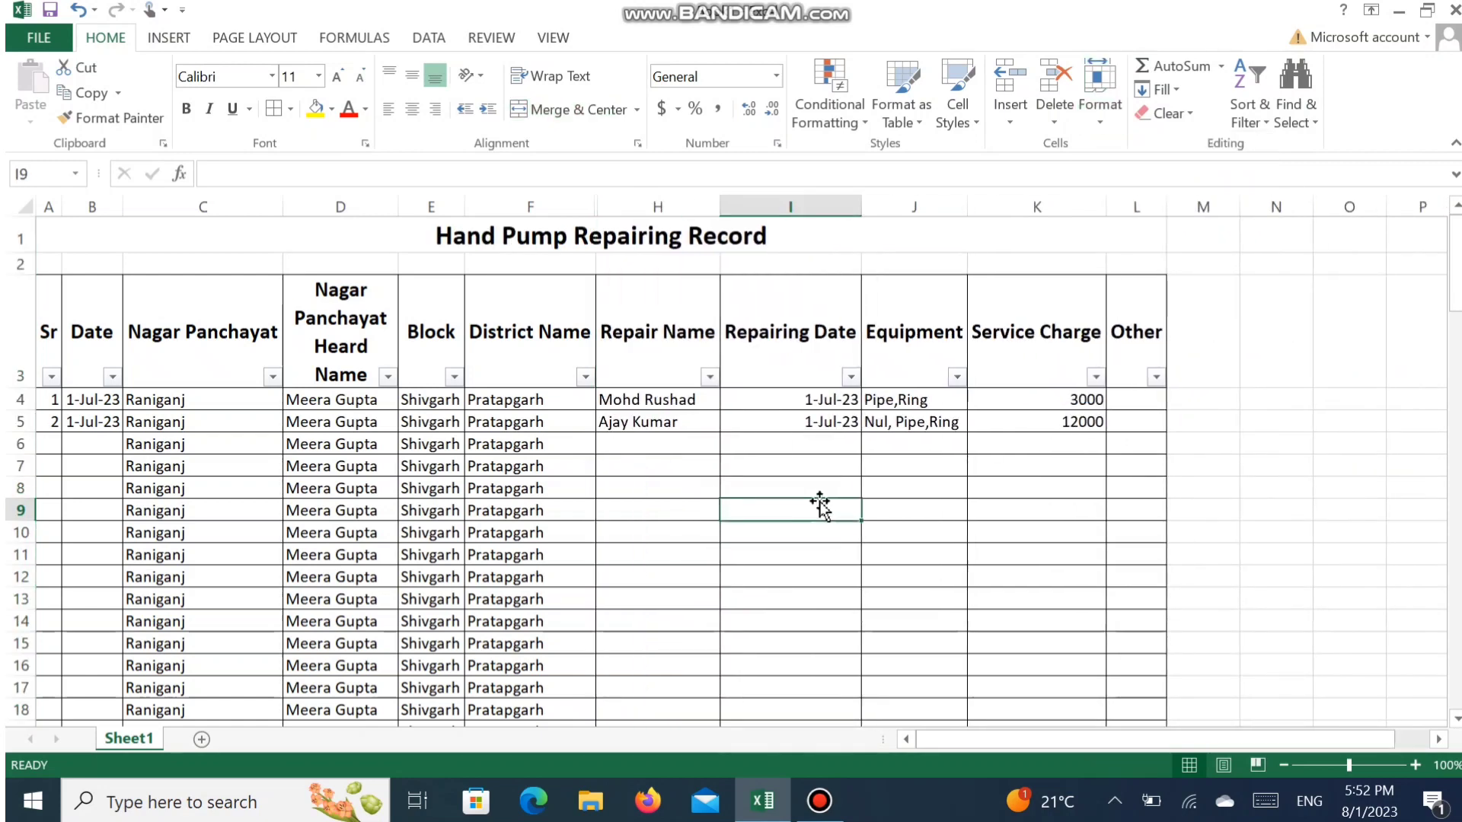
- Check the print preview of the sheet without the village column, and return to the worksheet
click(42, 38)
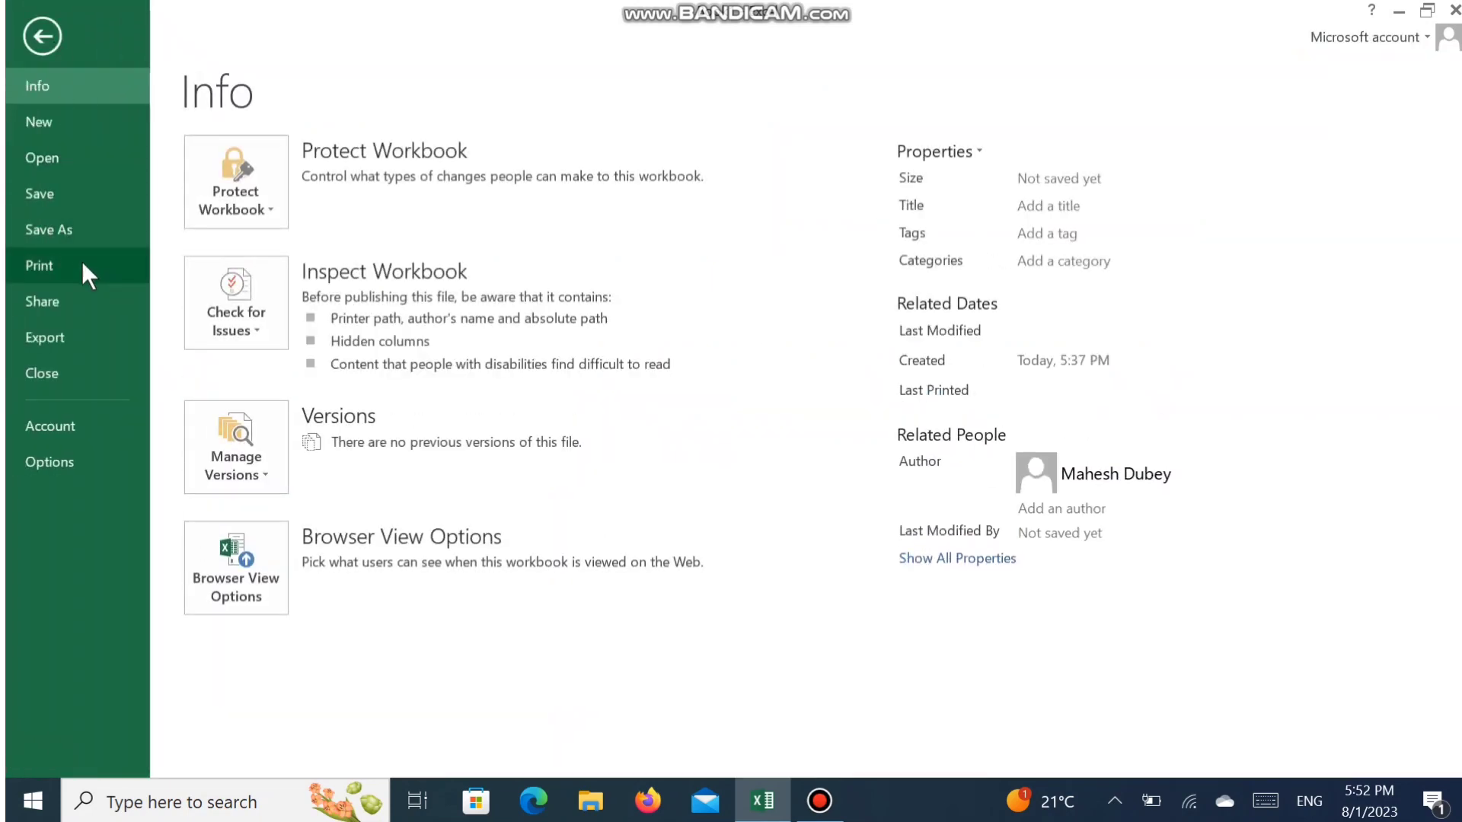
click(86, 273)
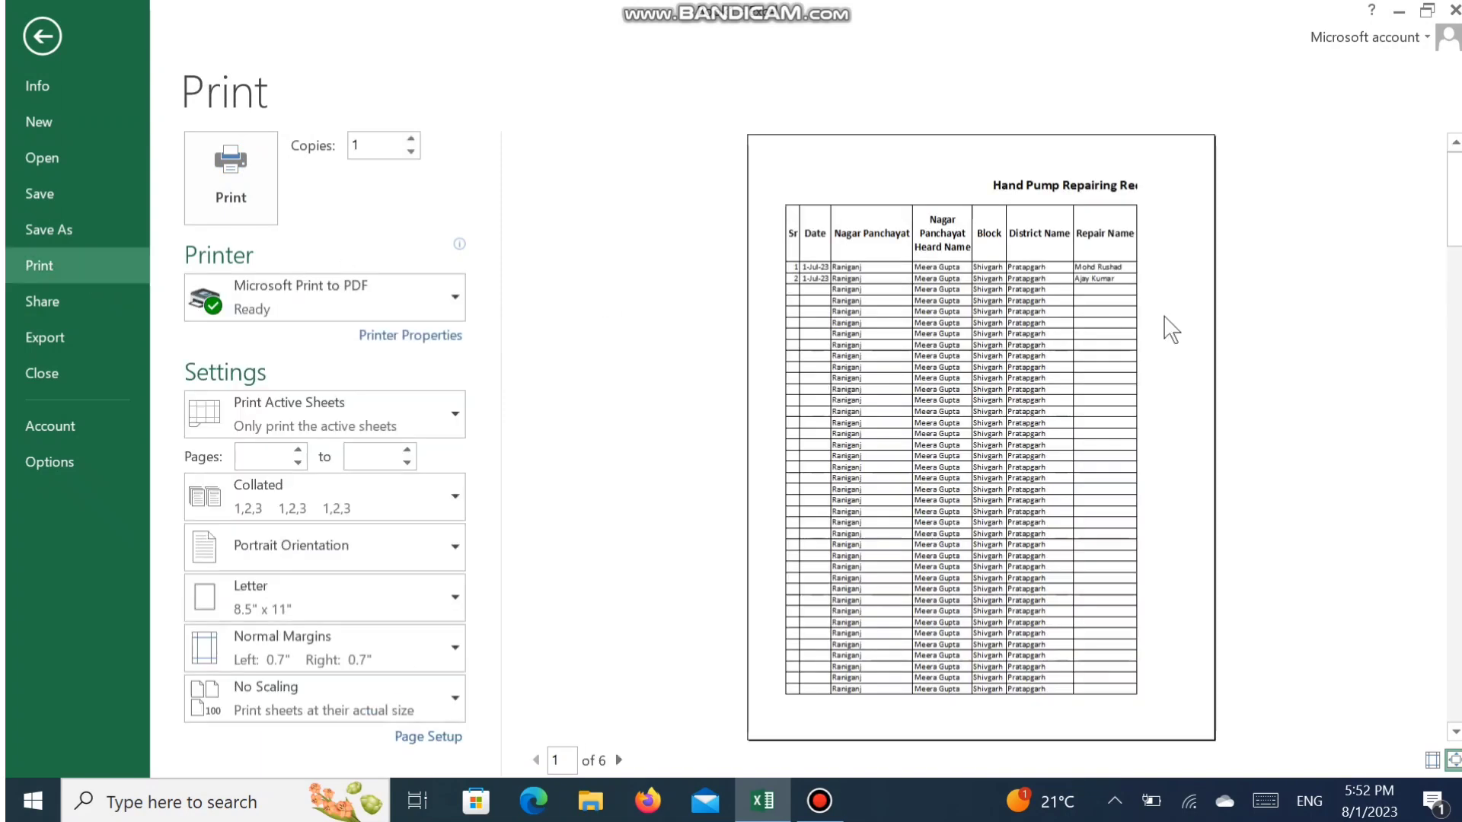
key(Escape)
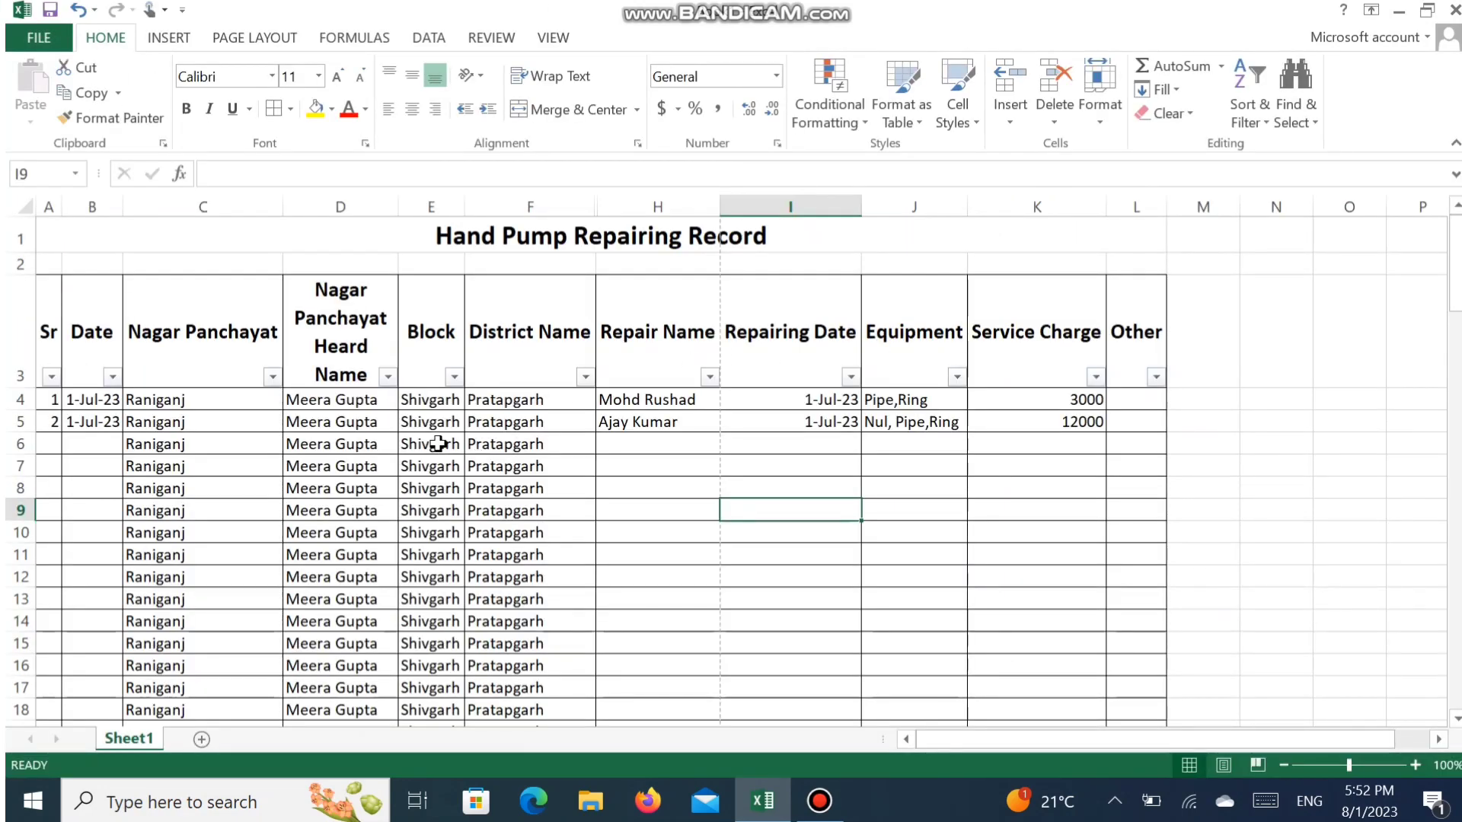
- Try hiding all columns of the worksheet, and undo the column hiding
key(ctrl+a)
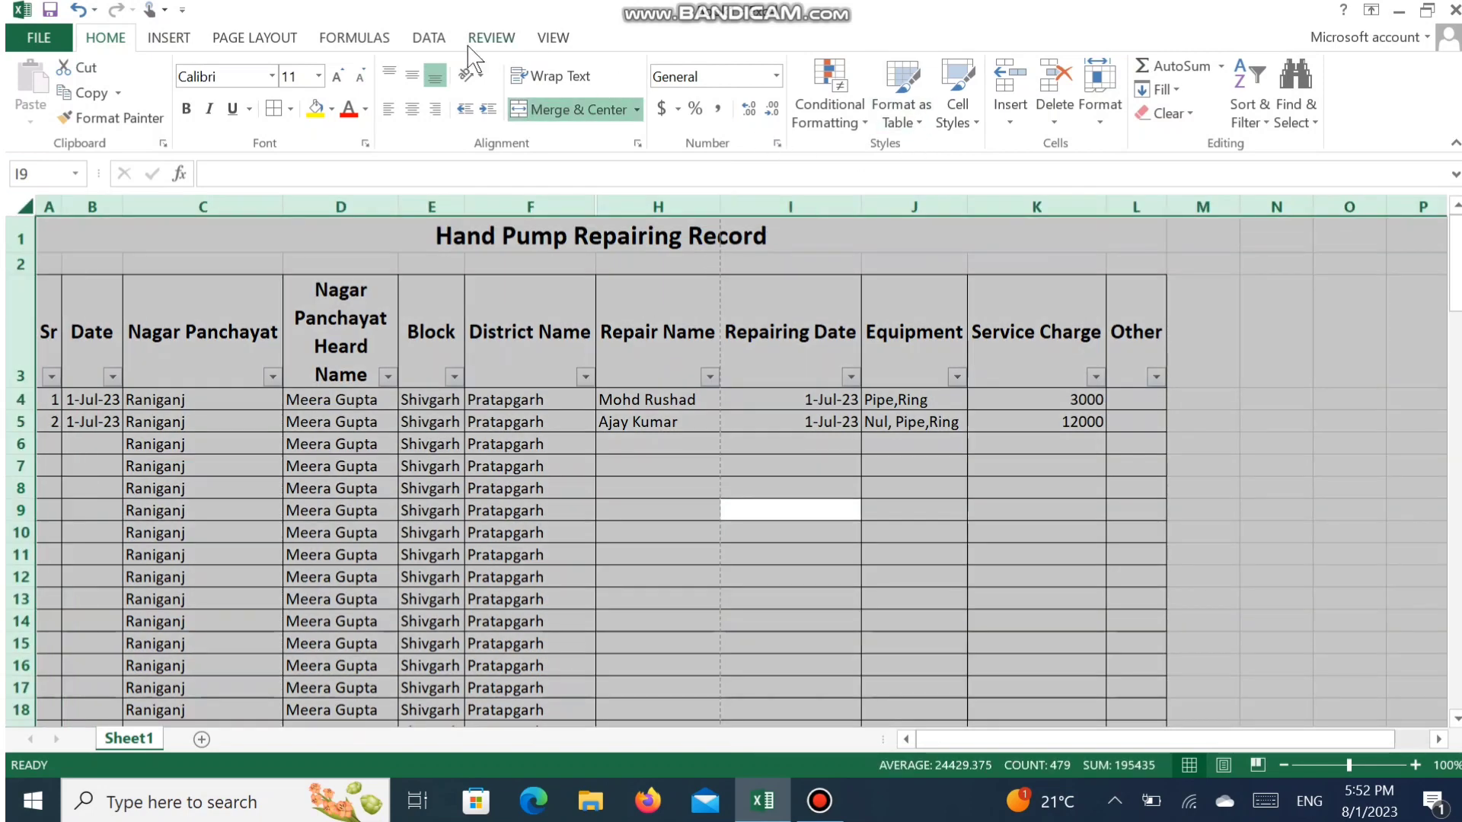
click(1103, 122)
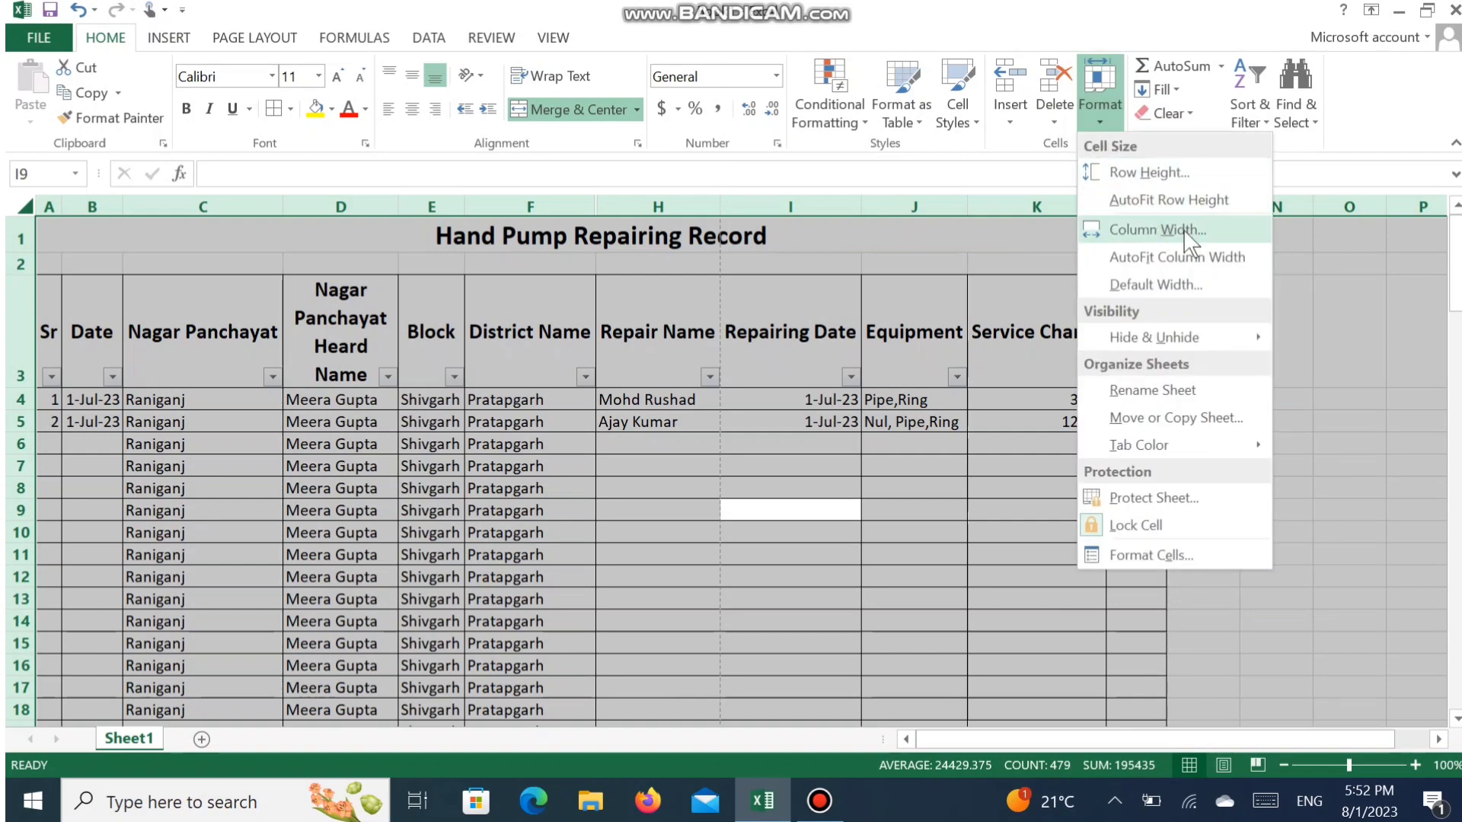
mouse_move(1226, 346)
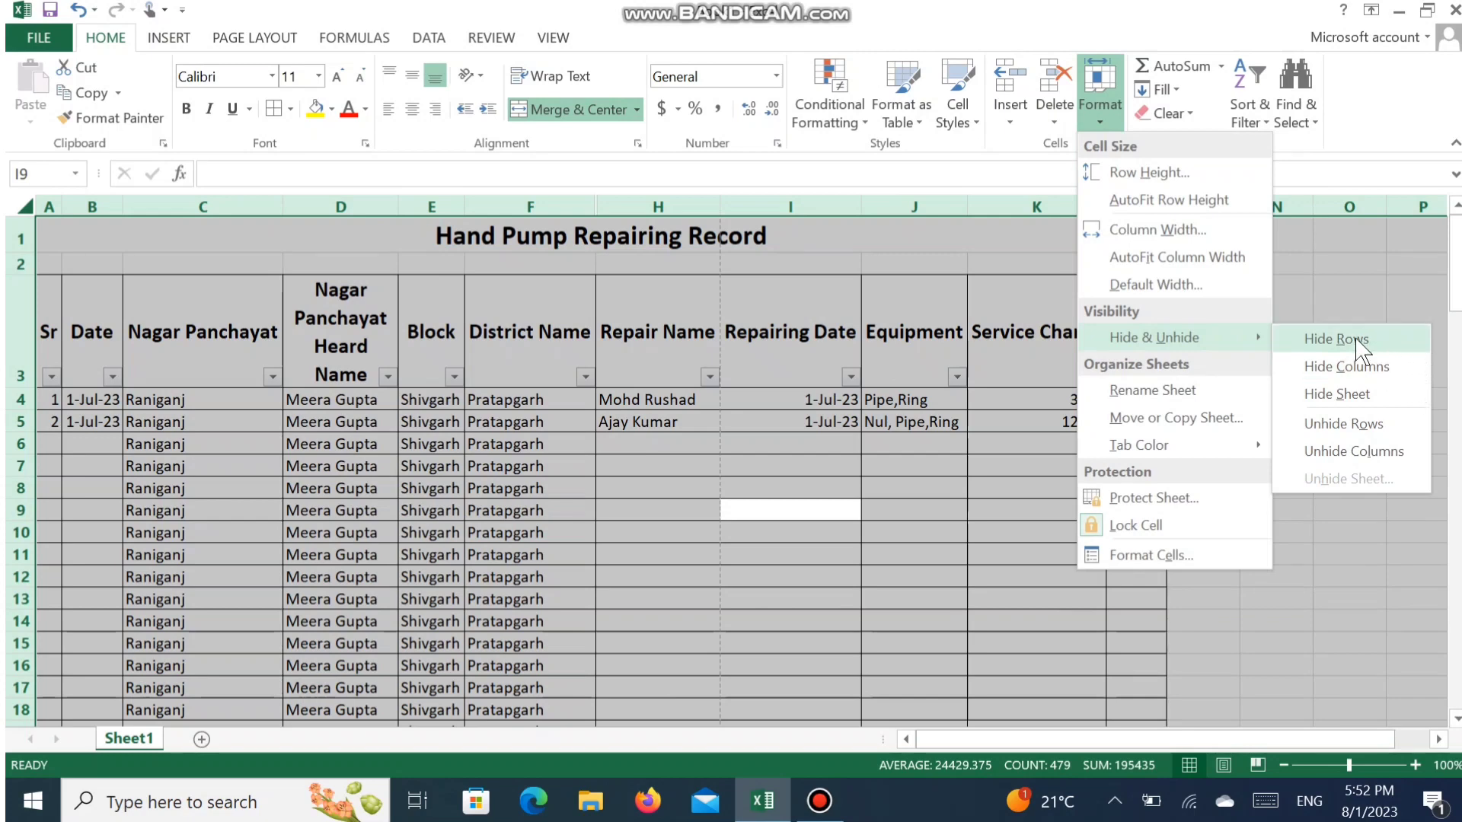
click(1356, 367)
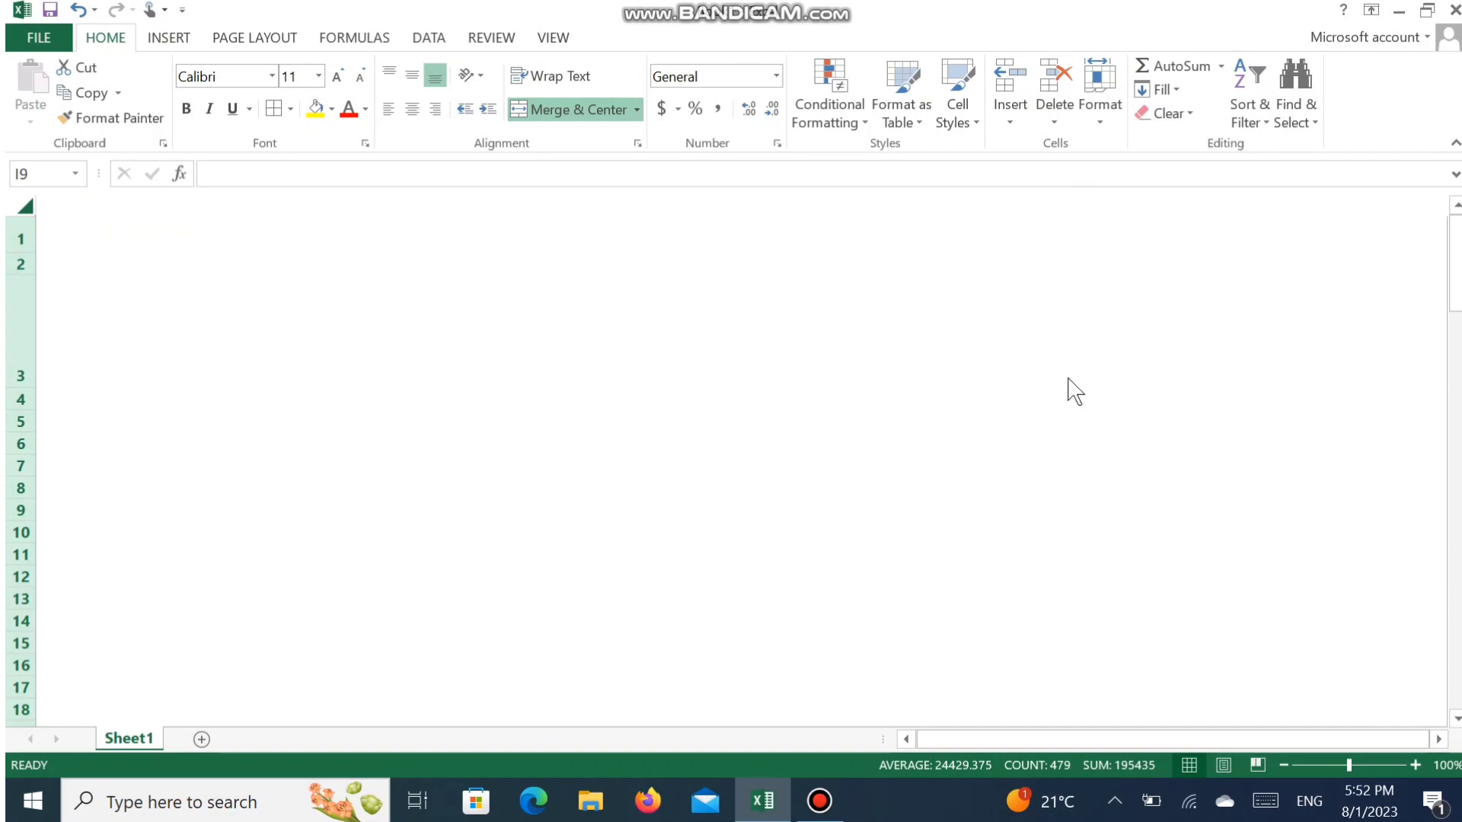
key(ctrl+z)
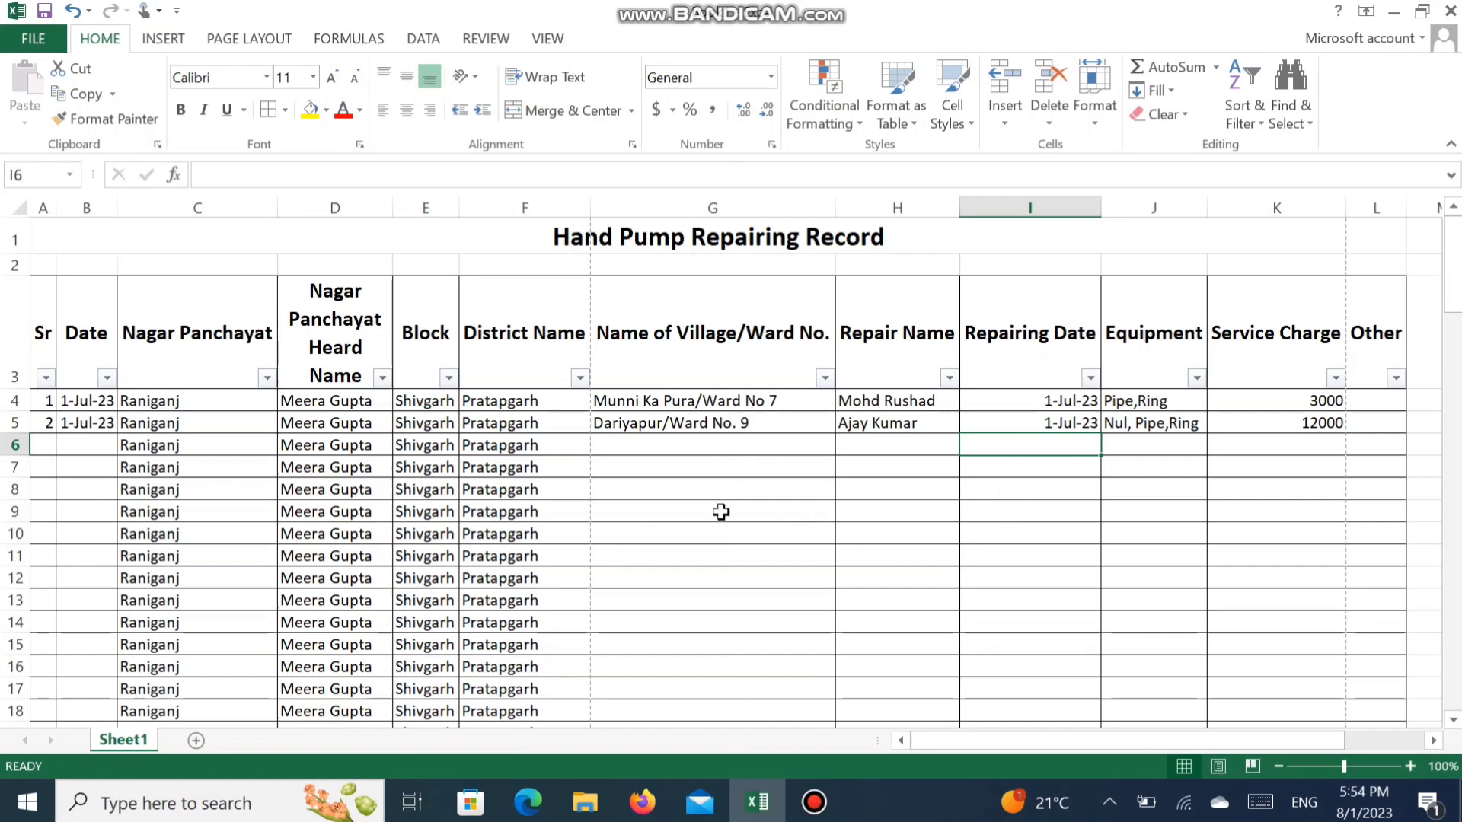
- Hide the Name of Village/Ward No. column G using the column header's own commands
click(720, 563)
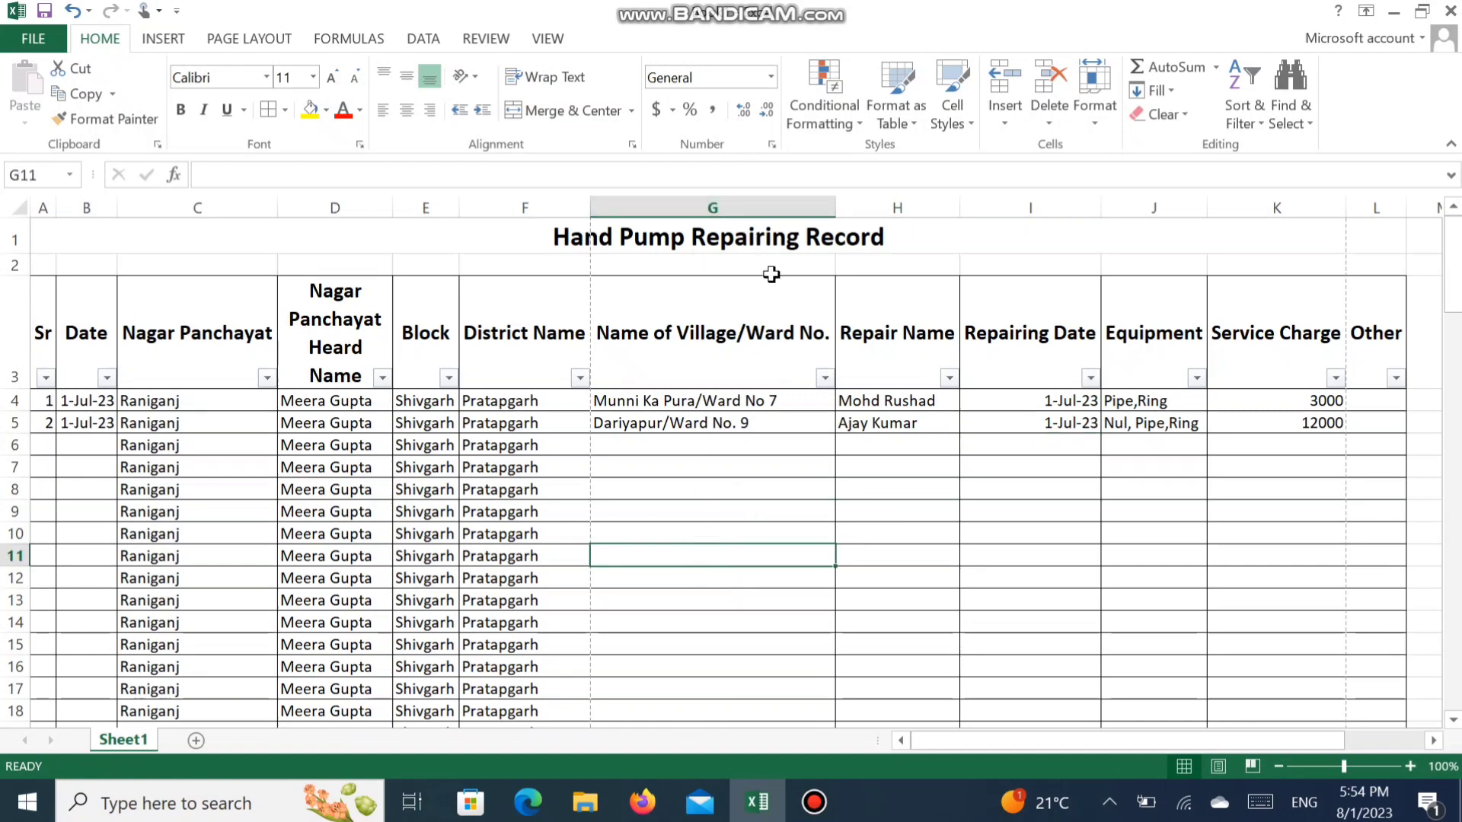
right_click(753, 208)
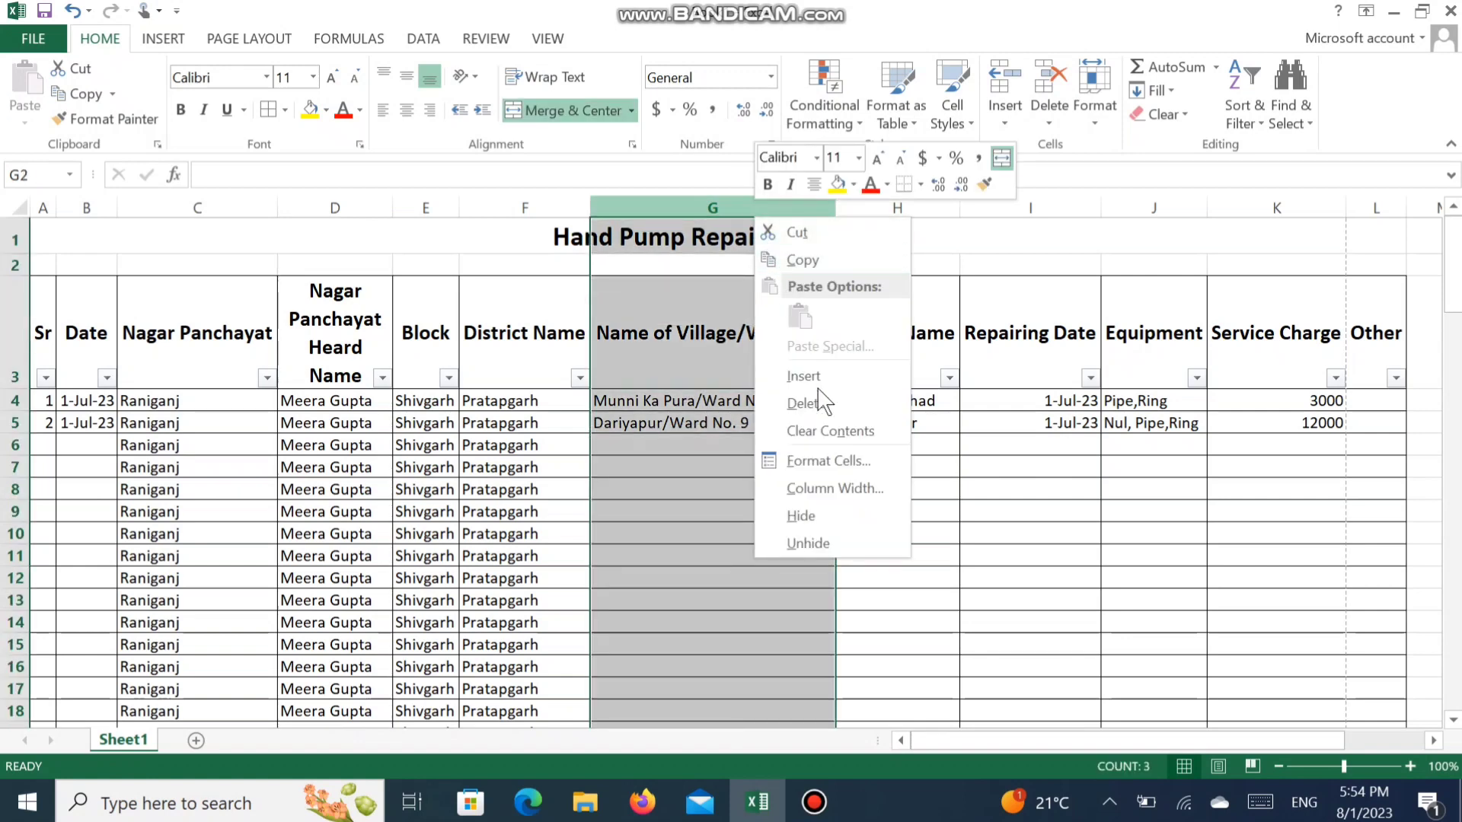
click(859, 522)
click(859, 520)
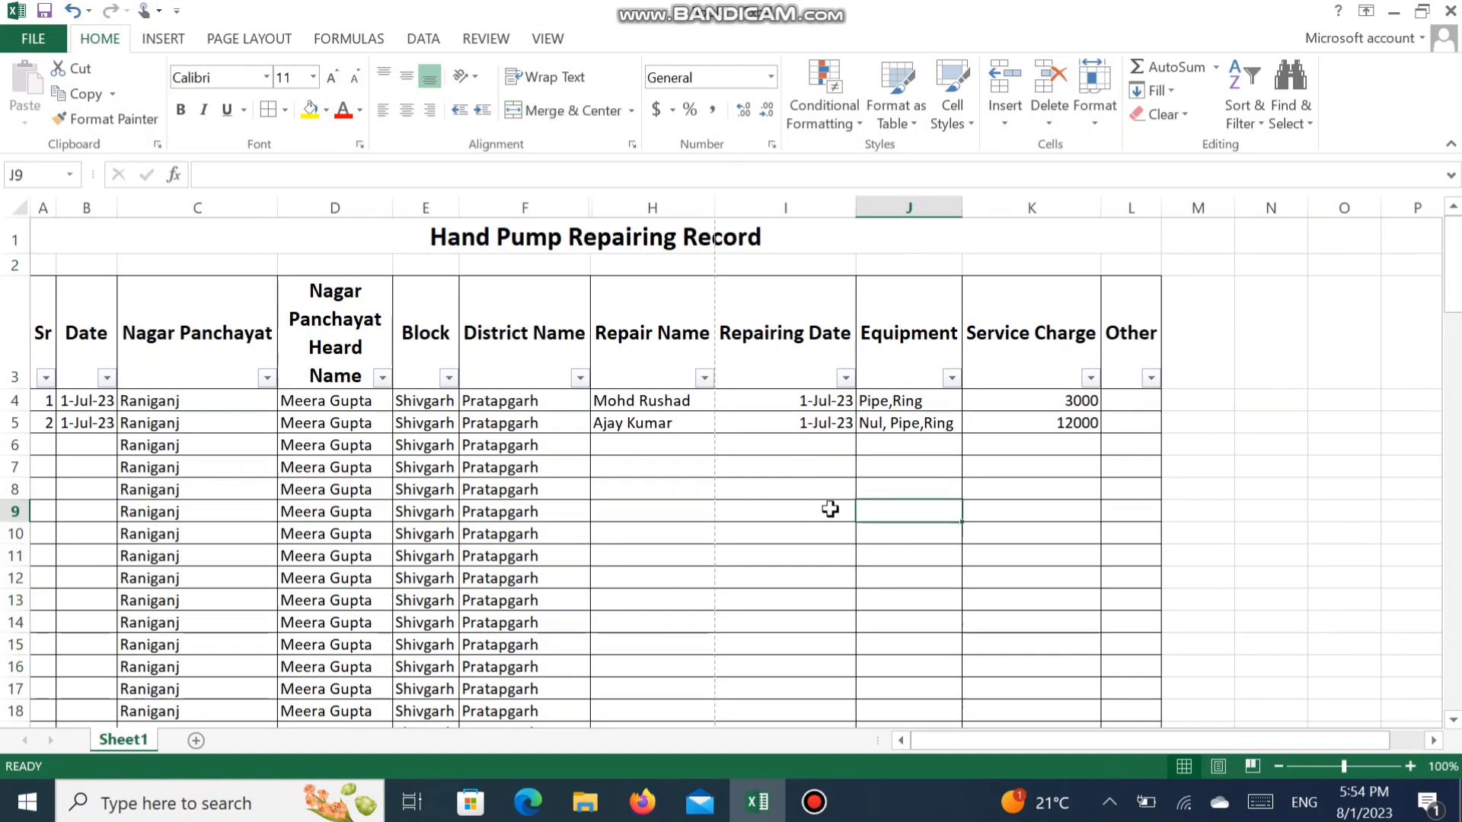
- Try to unhide column G with only the Repair Name column H selected
click(503, 474)
drag(502, 474, 708, 463)
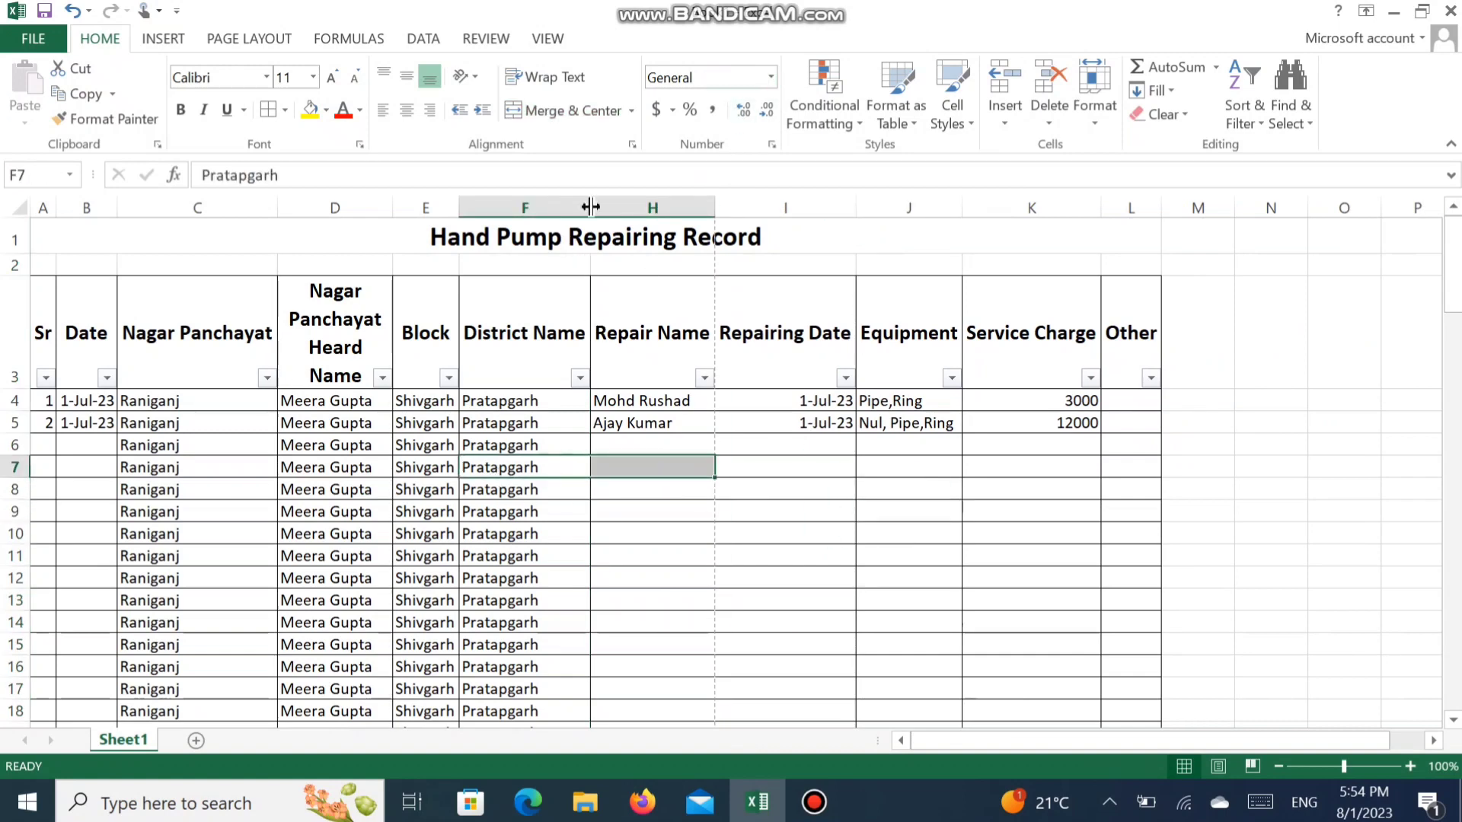
right_click(620, 207)
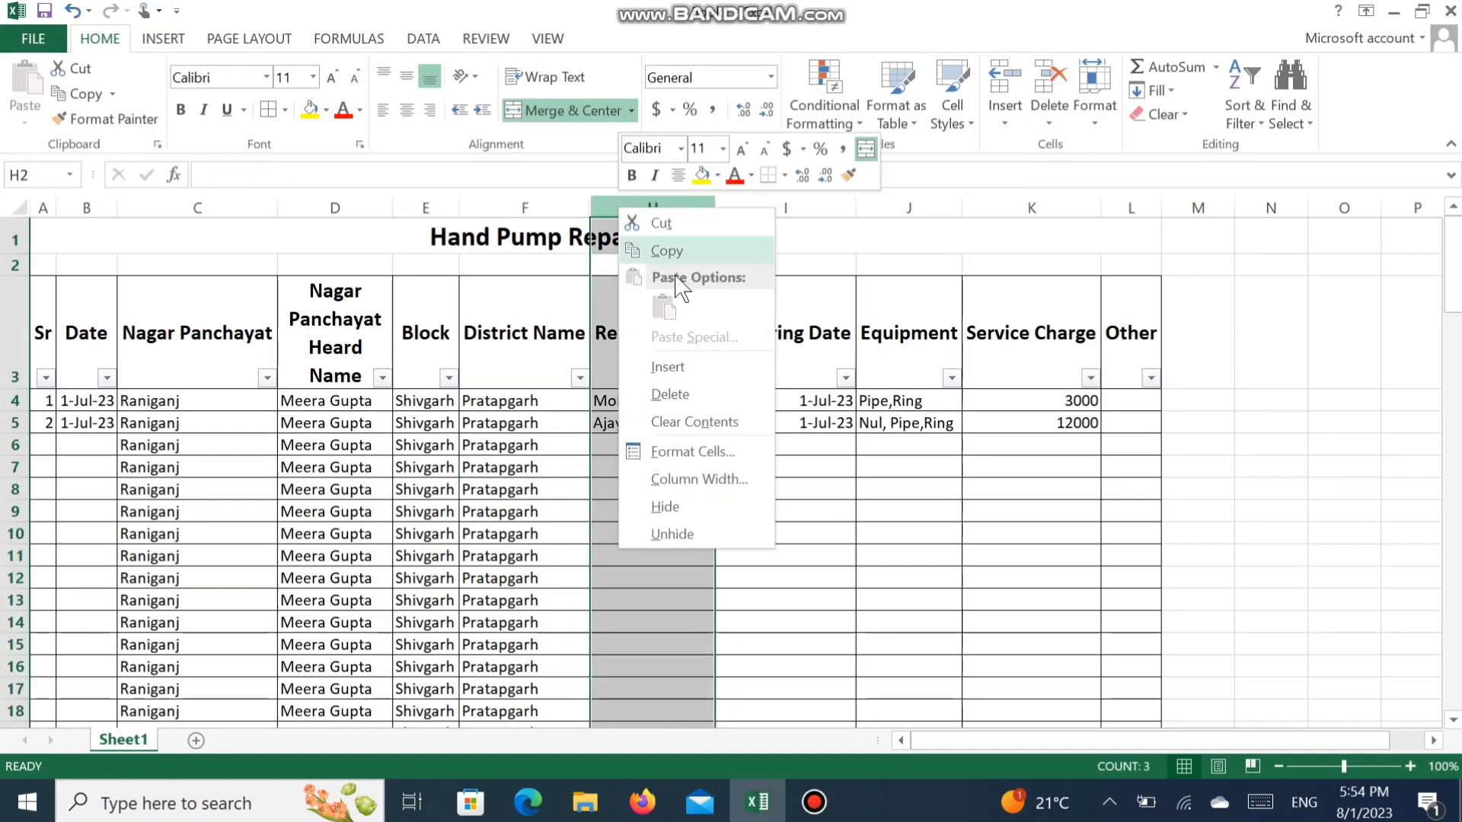
click(721, 530)
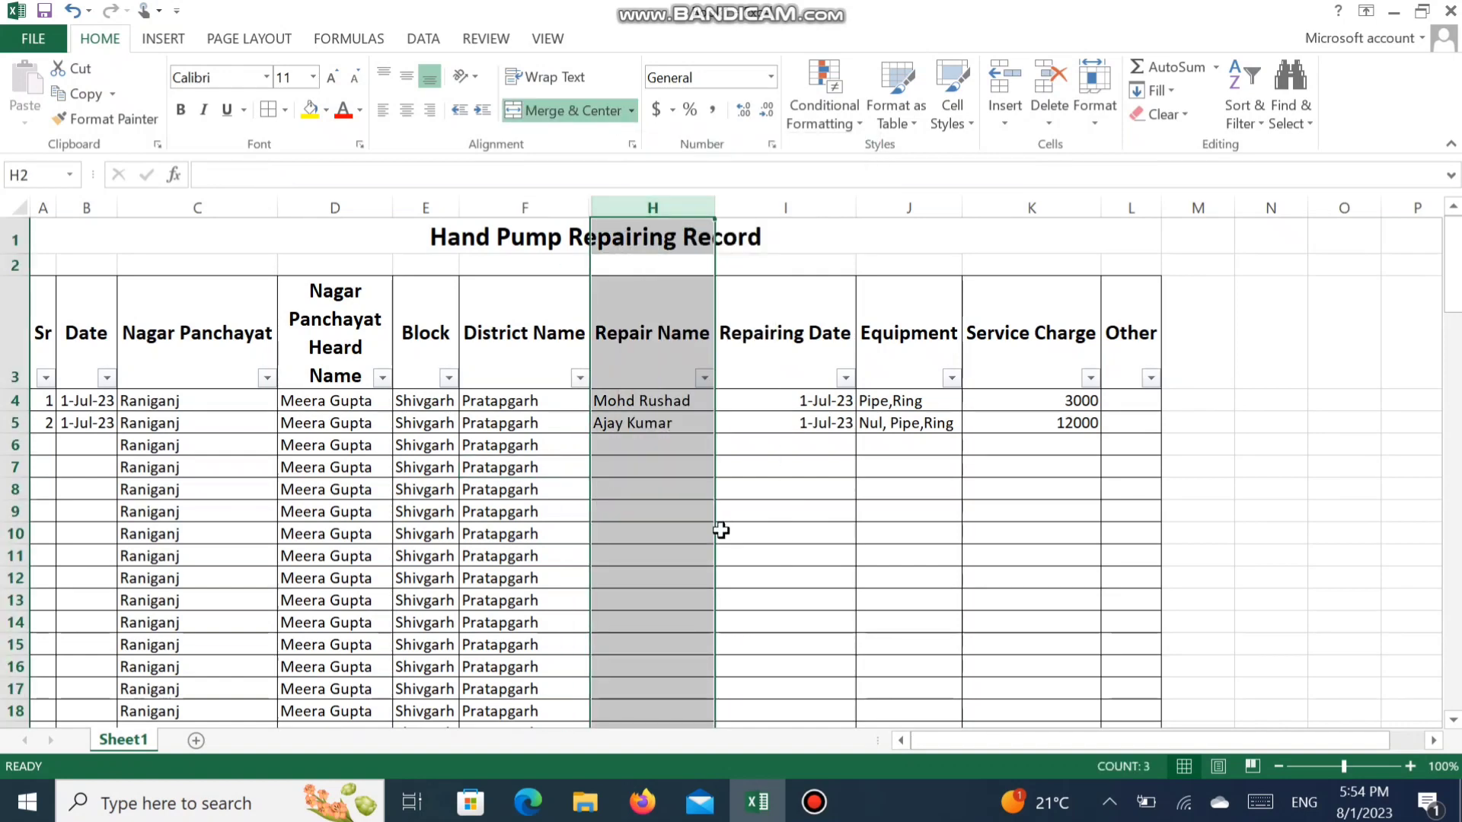
- Unhide the Name of Village/Ward No. column G by selecting the surrounding columns F through I
drag(501, 509, 738, 510)
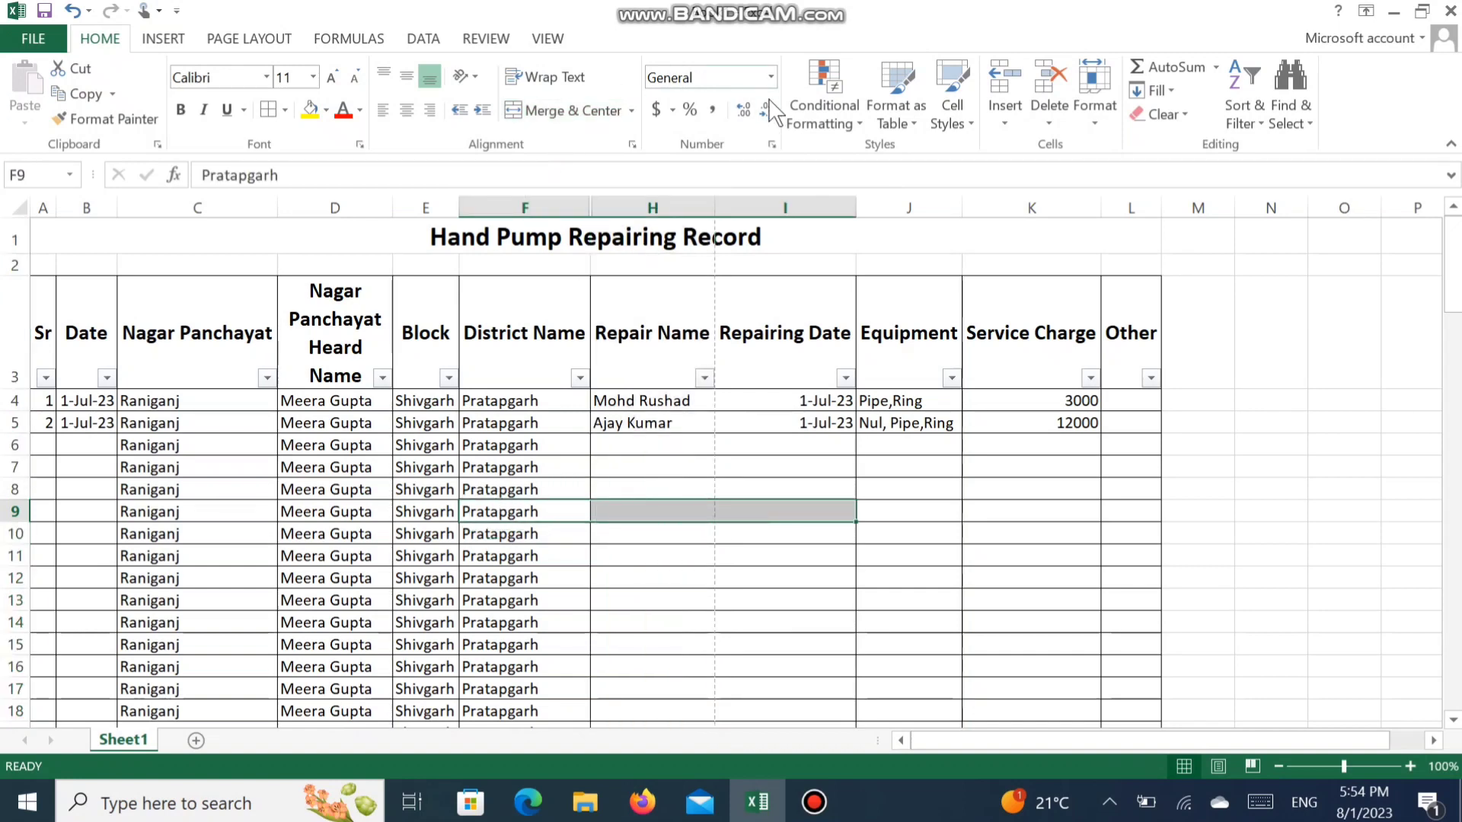
right_click(531, 204)
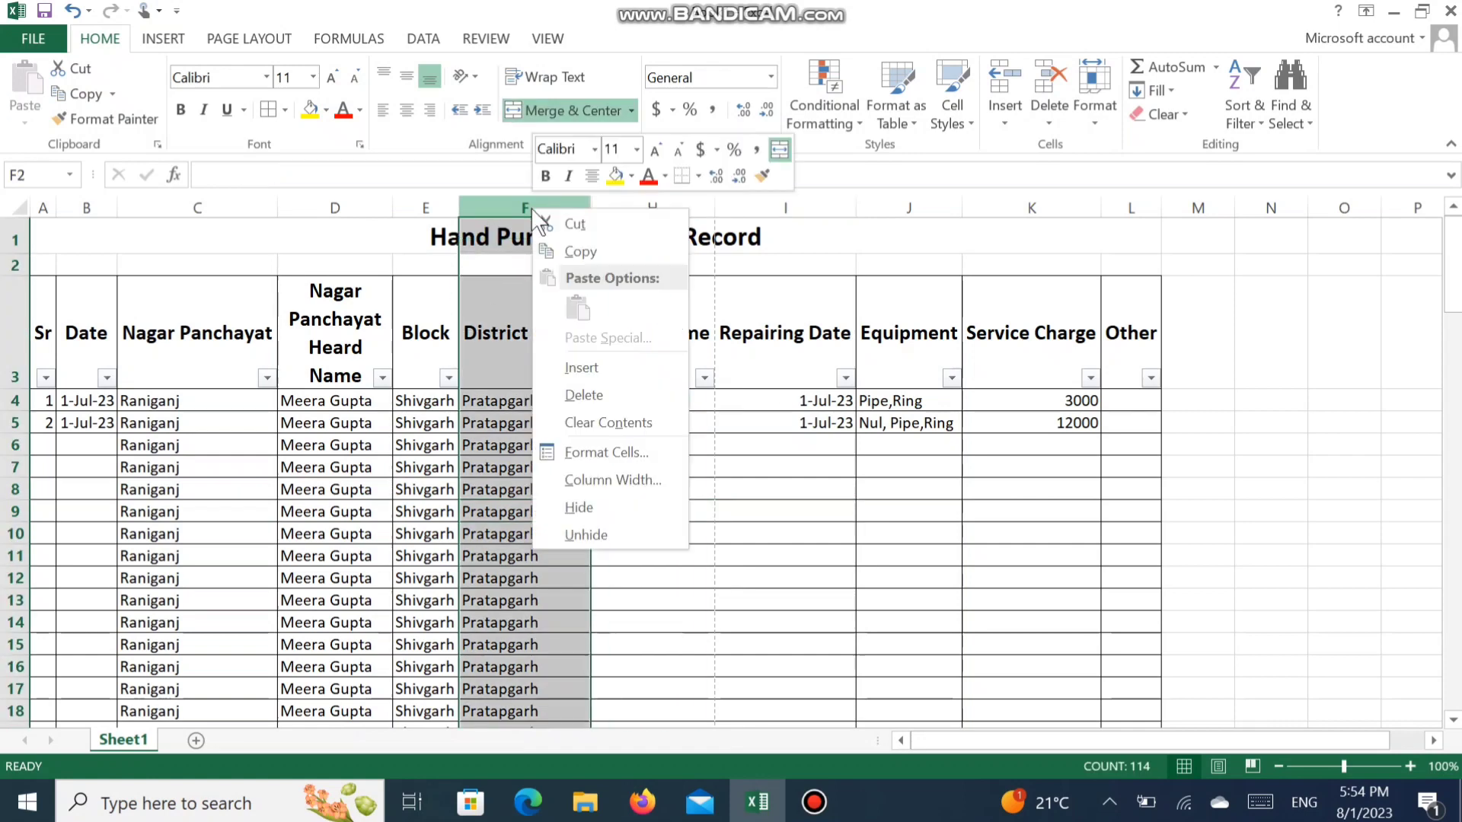
click(493, 208)
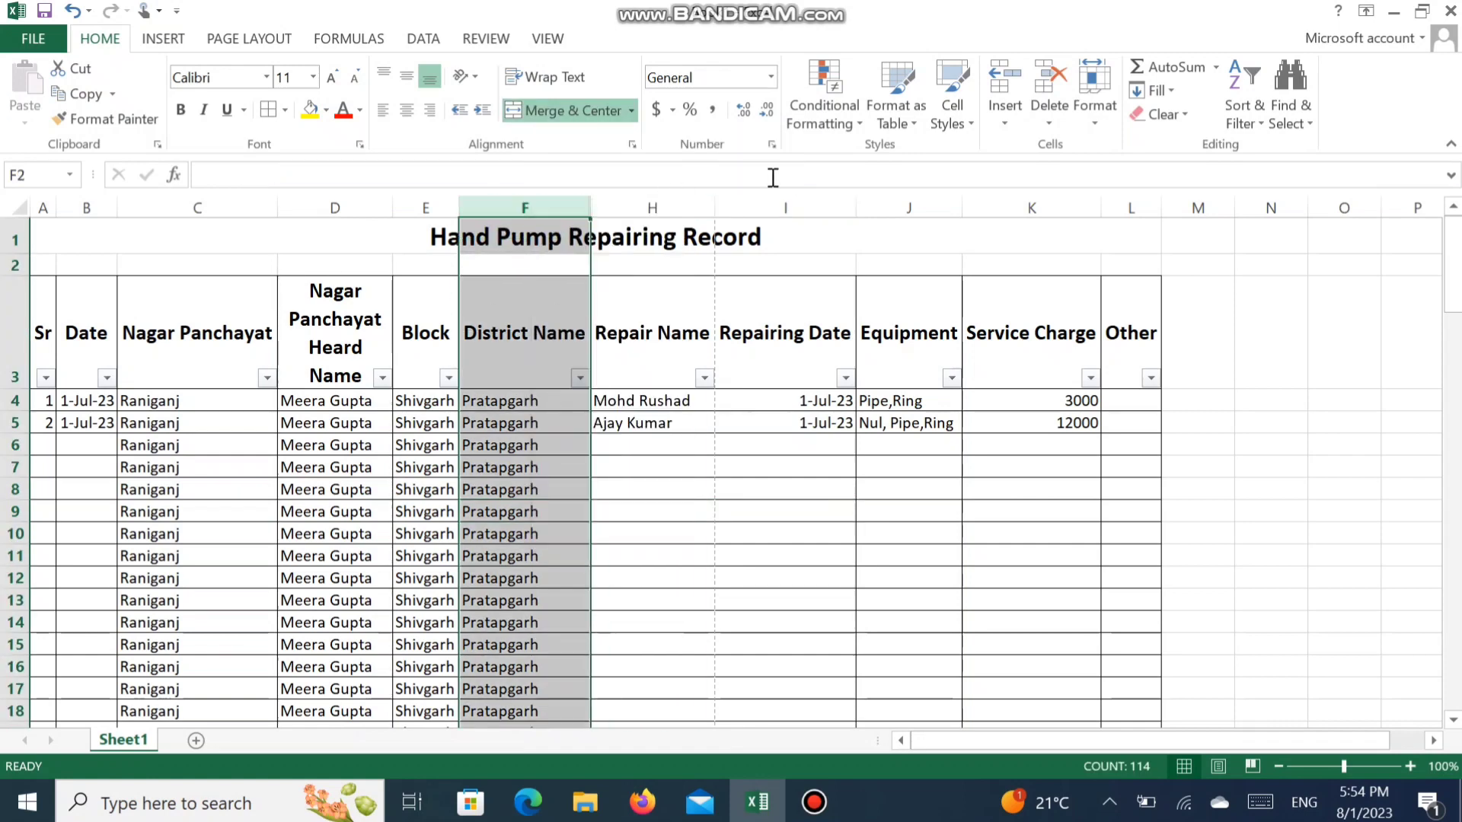
drag(558, 208, 822, 223)
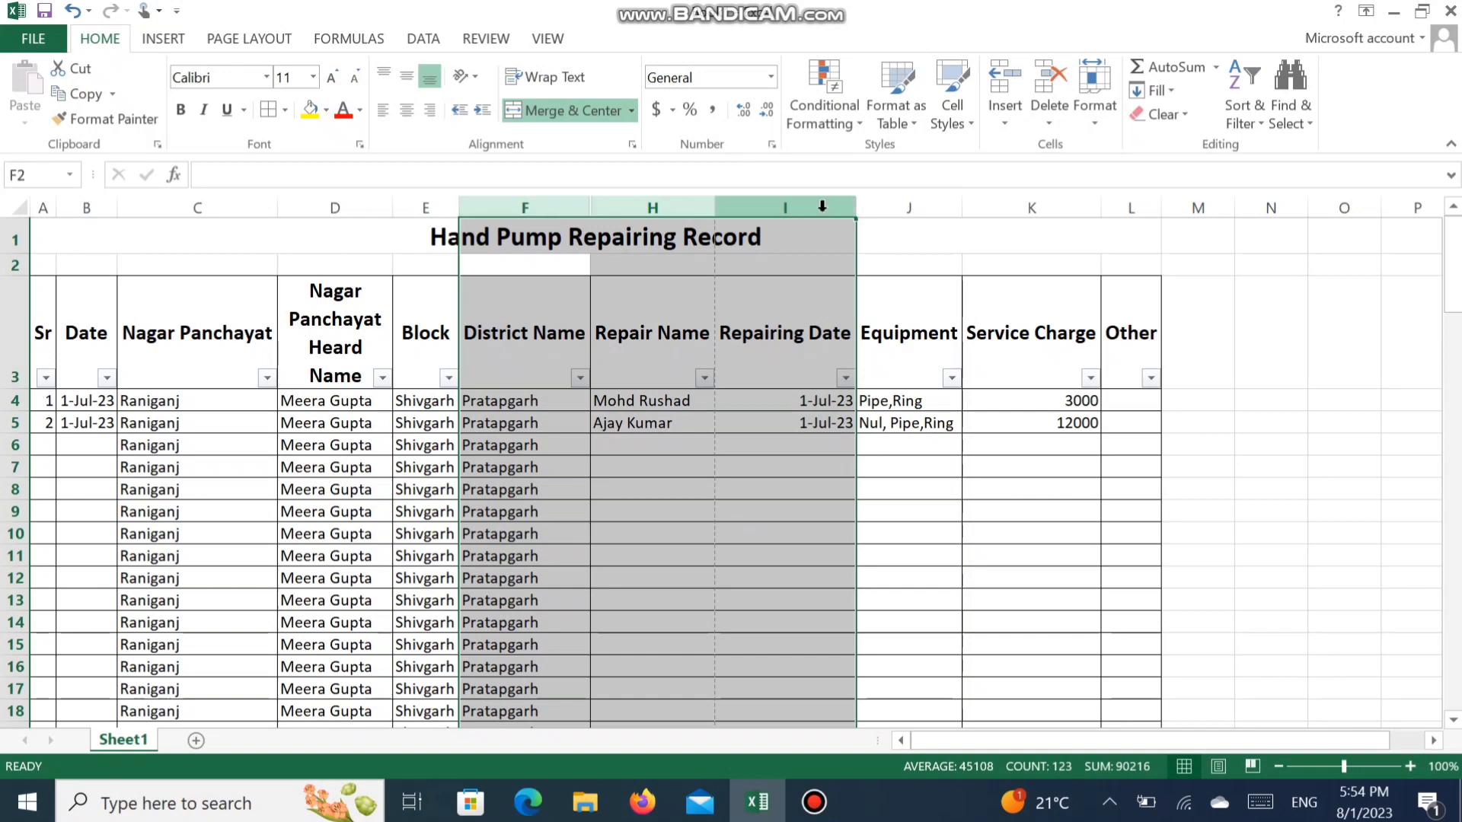
right_click(821, 211)
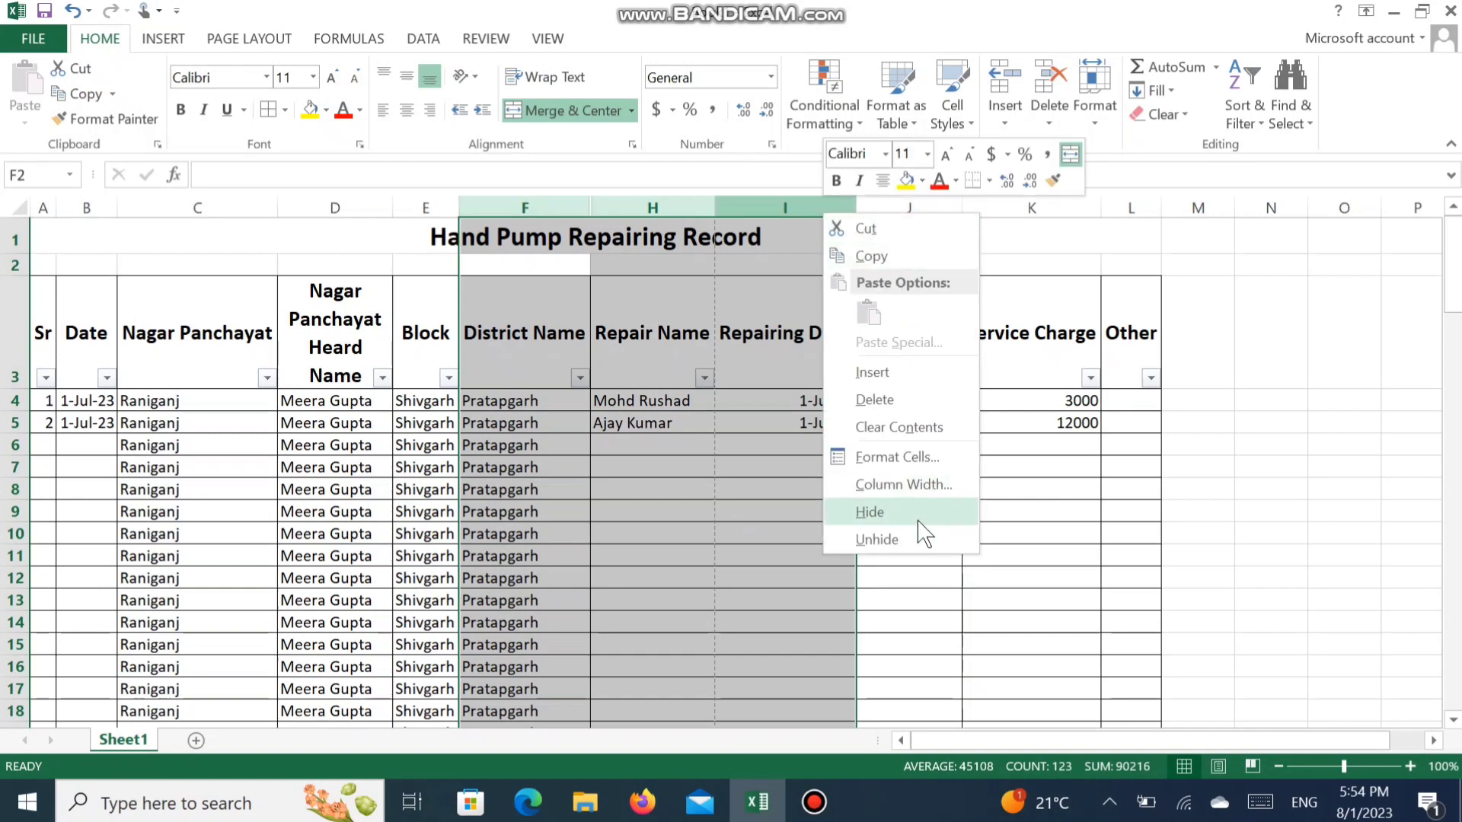
click(923, 541)
click(855, 551)
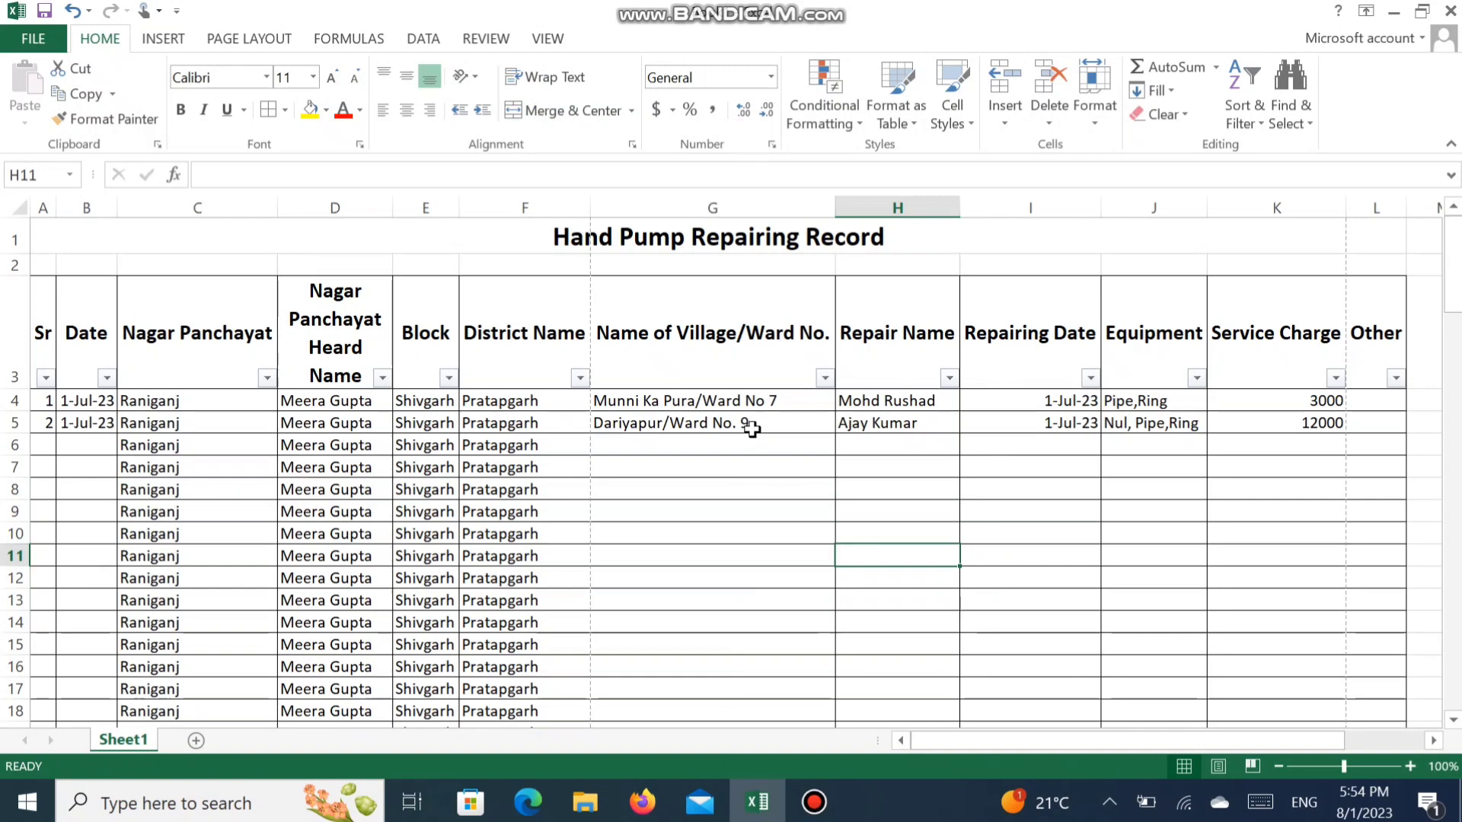
- Remove the filters from the table's heading row
click(58, 326)
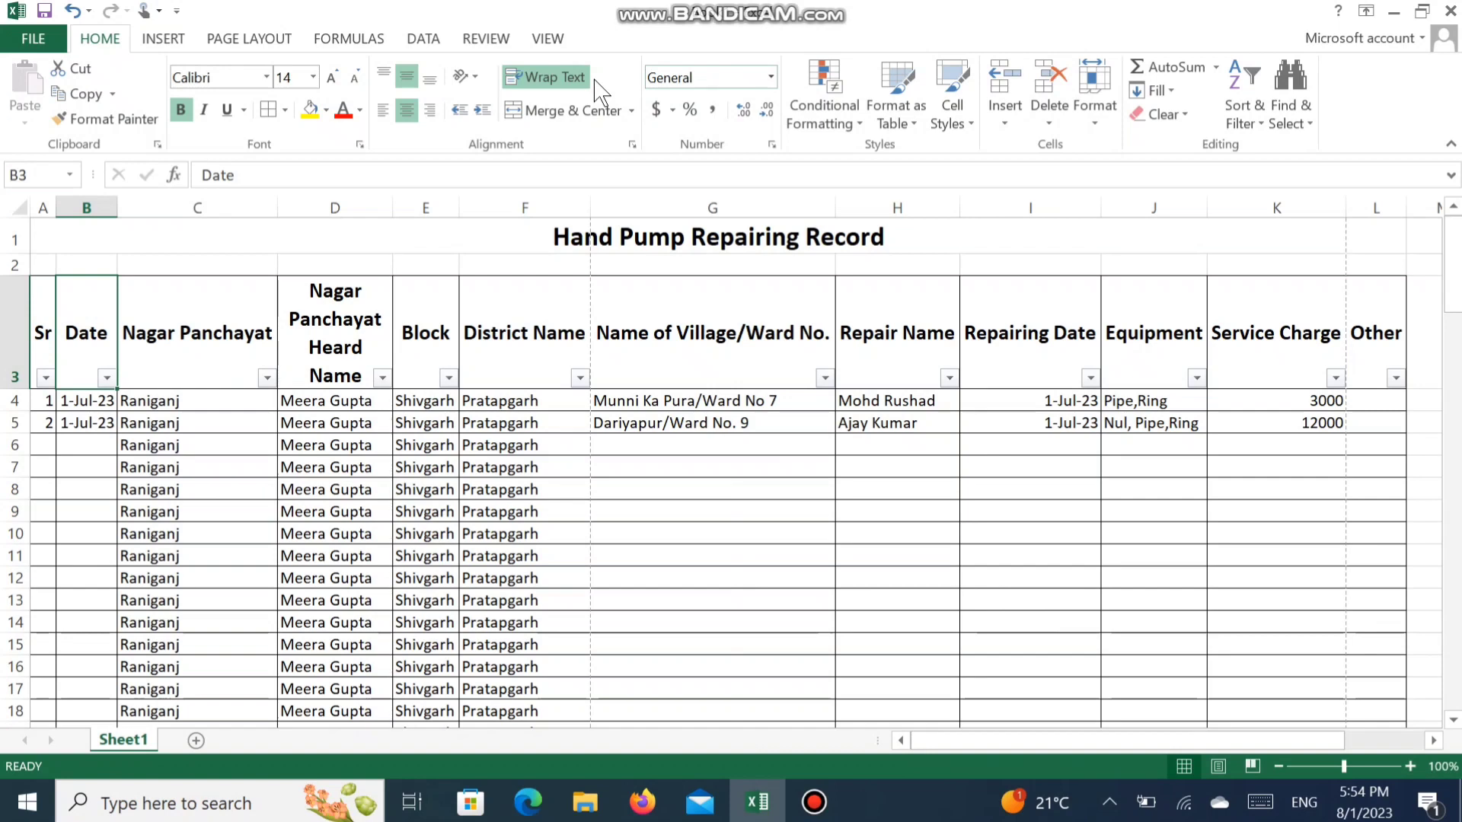
click(423, 38)
click(553, 78)
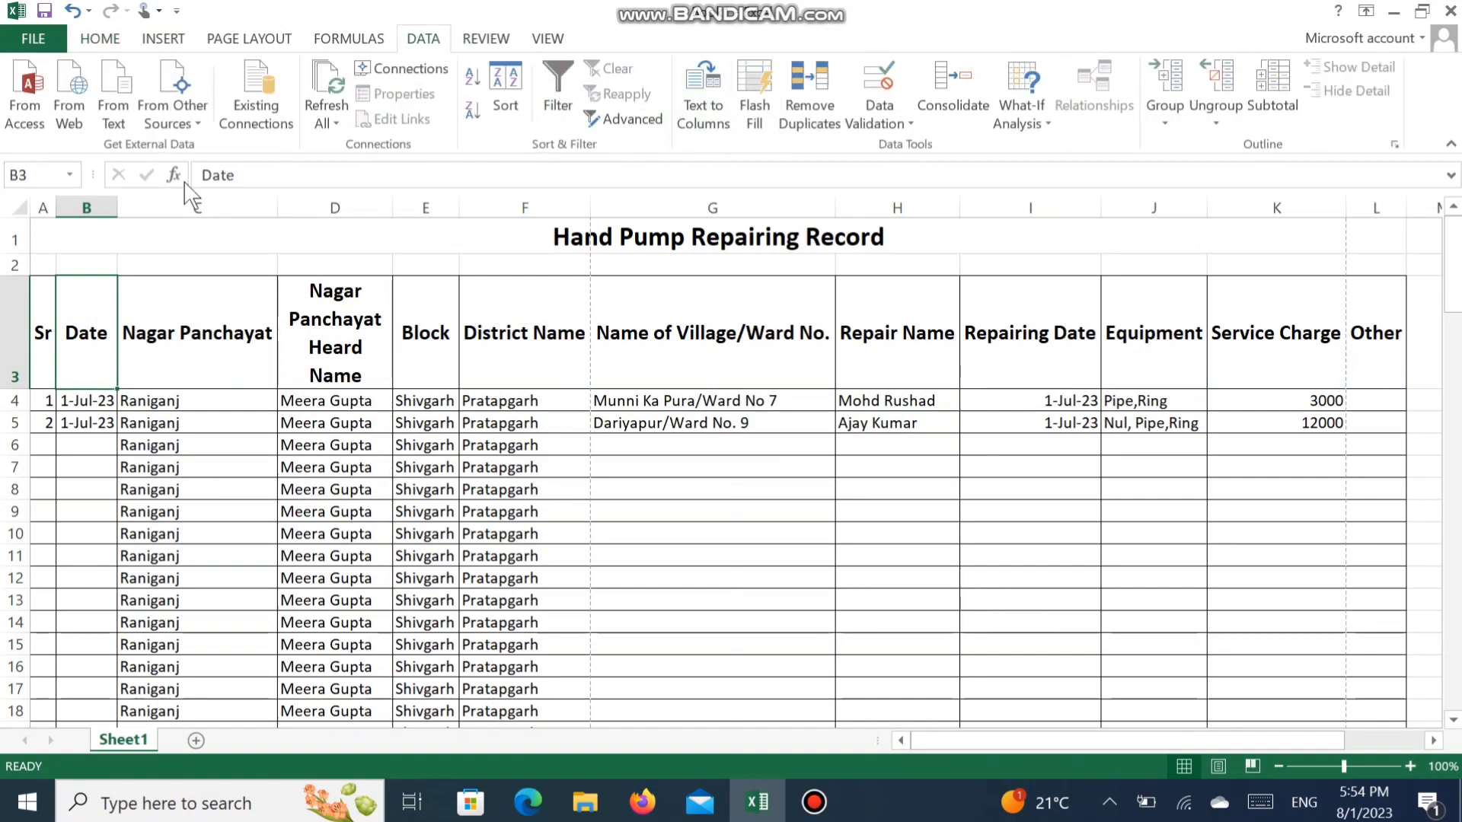
- Copy the table's heading cells A3:L3, from Sr to Other
mouse_move(36, 326)
mouse_down()
mouse_move(342, 320)
mouse_move(778, 386)
mouse_move(1376, 360)
mouse_up()
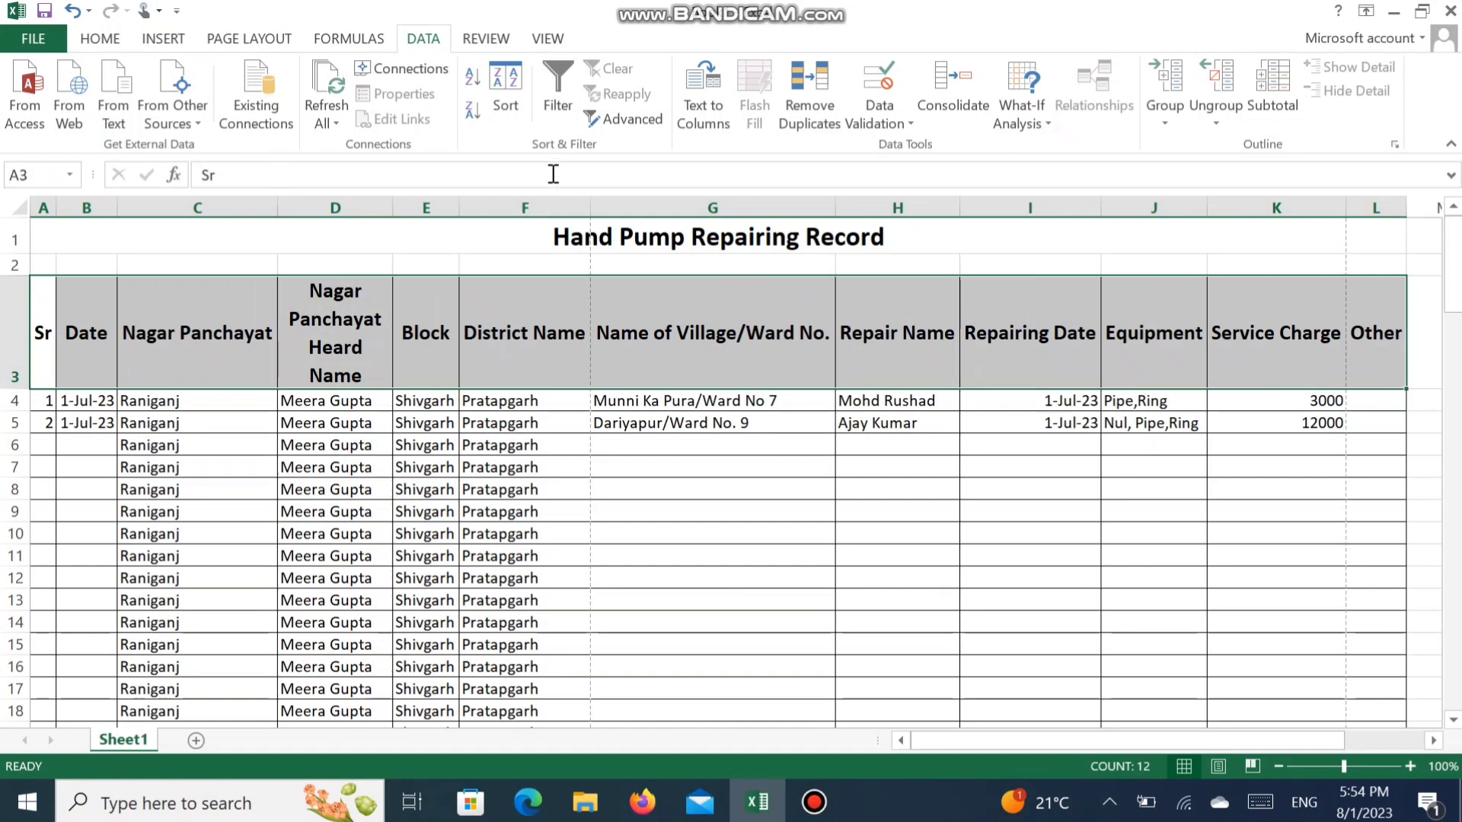
click(95, 40)
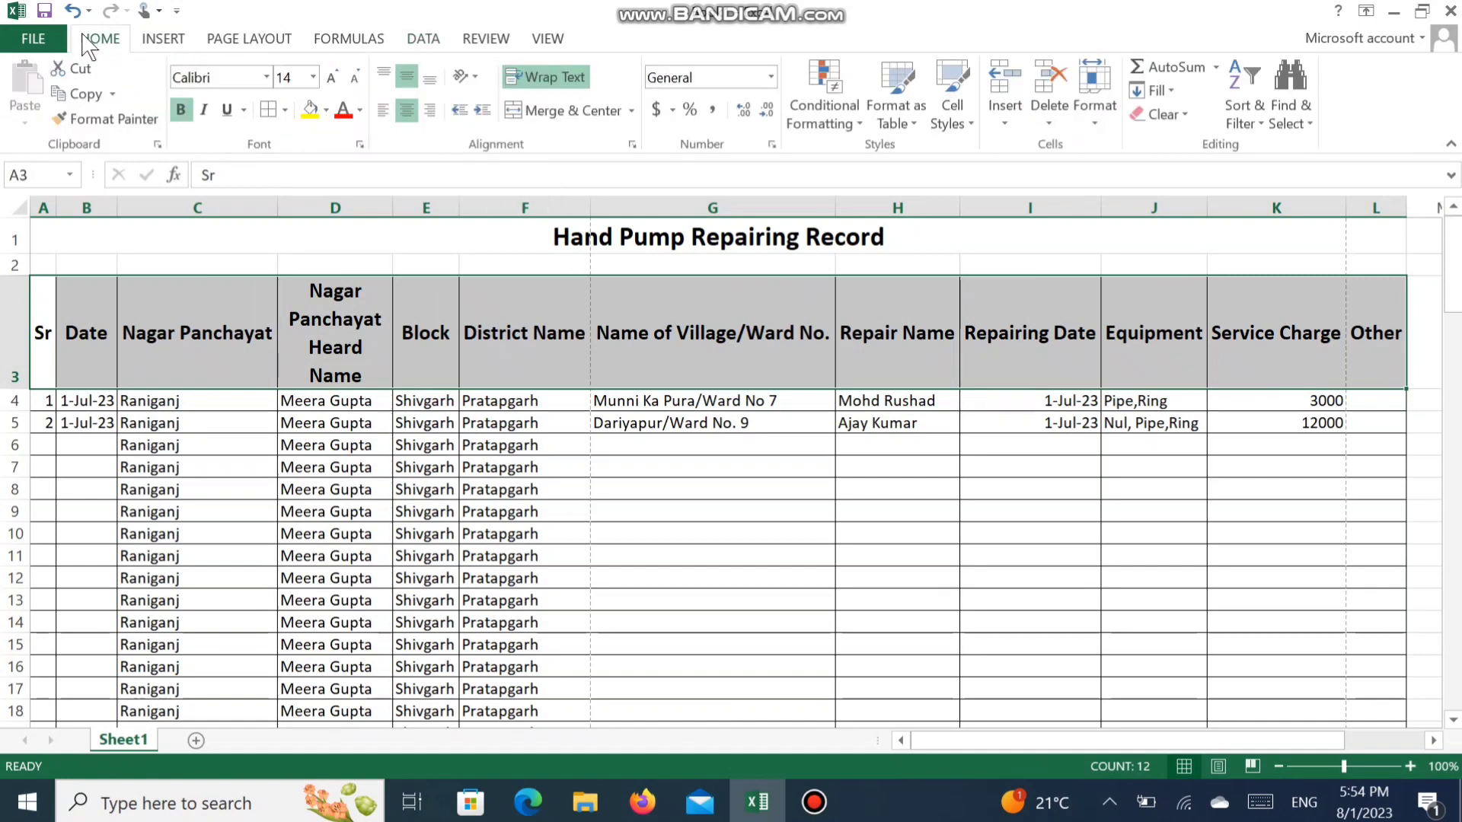
click(81, 94)
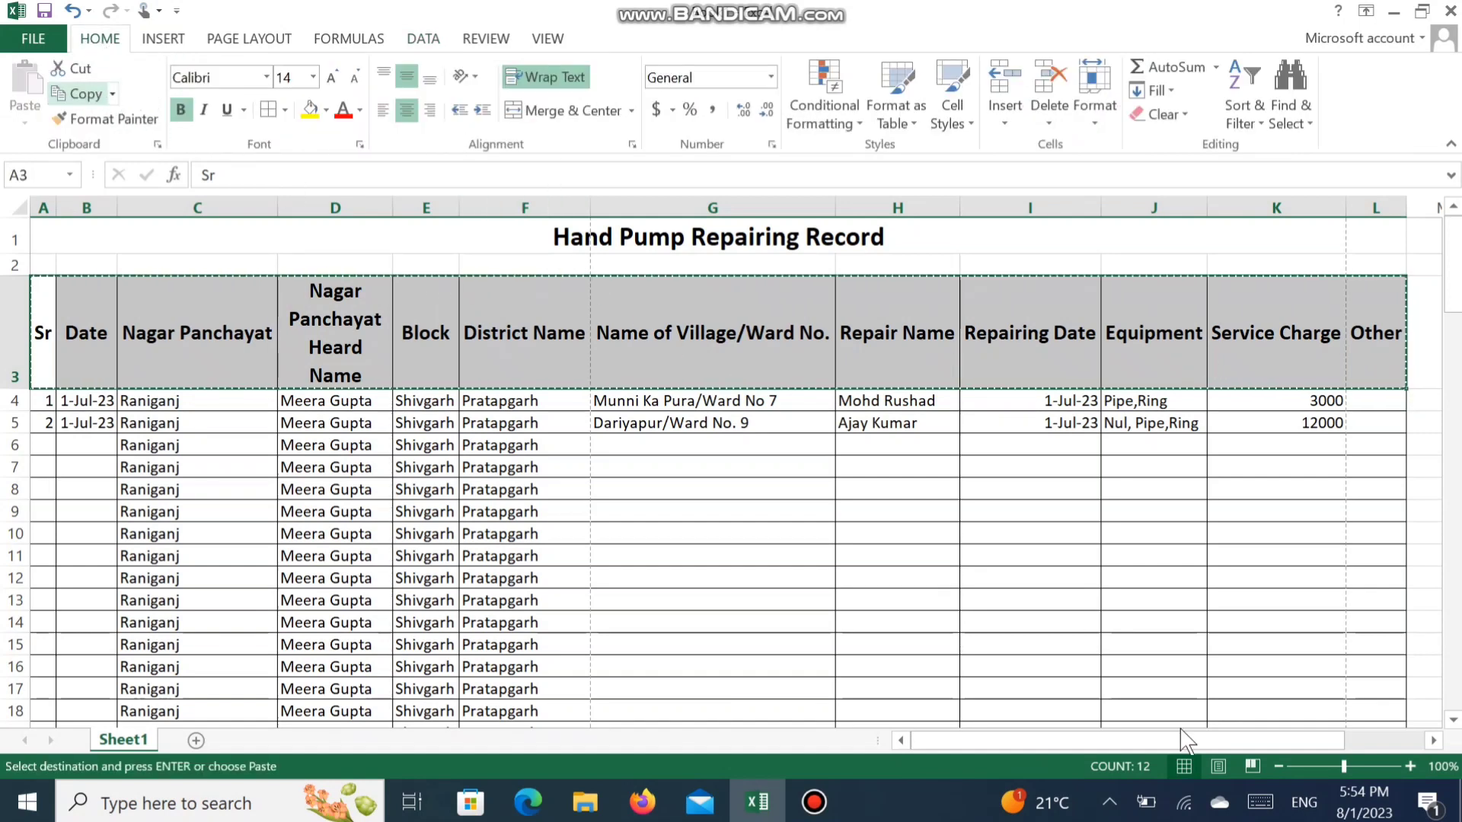
- Try a regular paste of the copied headings at D121 below the table, and undo it
drag(1453, 288, 1453, 686)
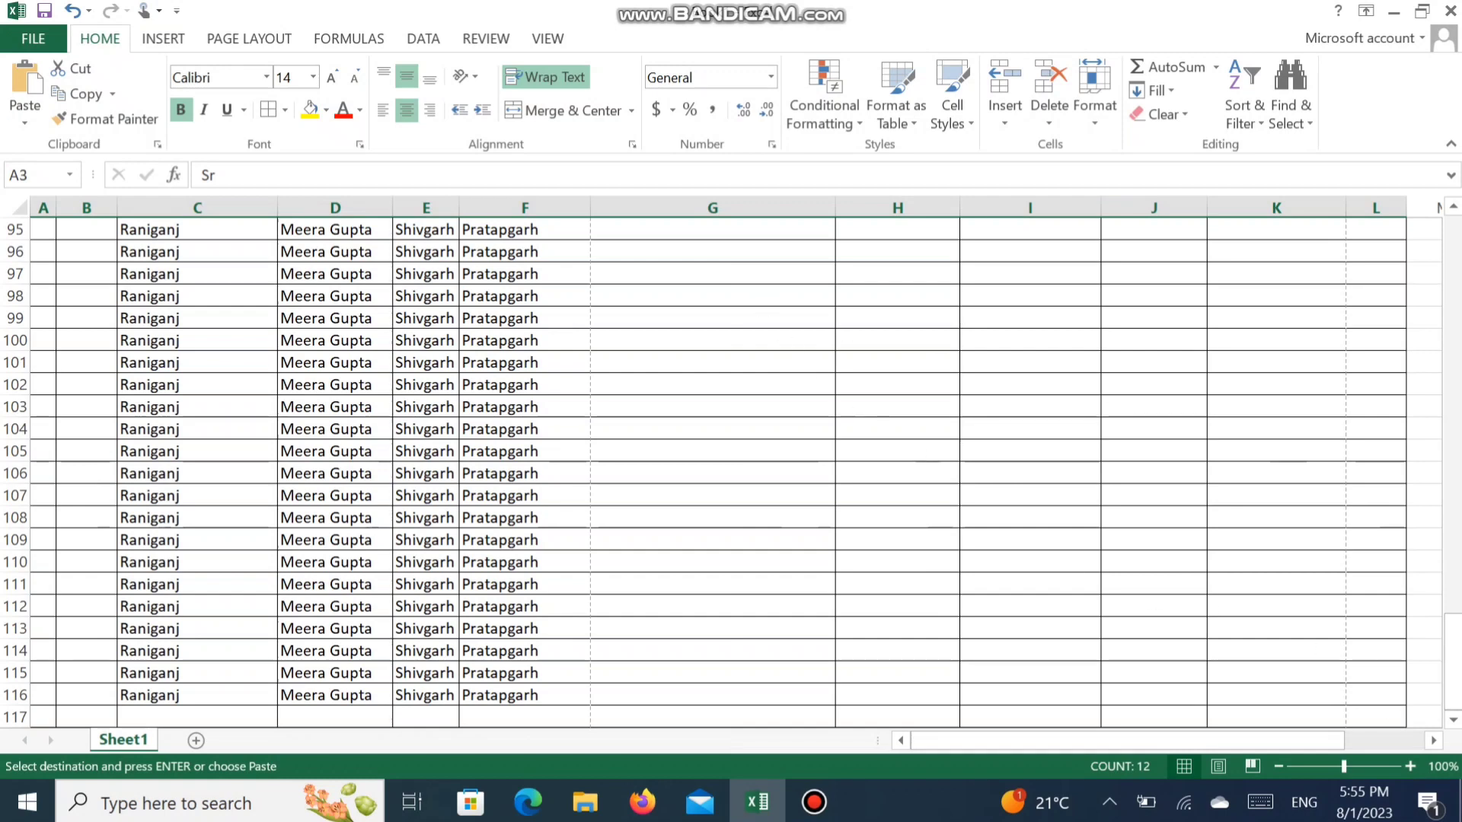
click(1453, 721)
drag(1453, 721, 1452, 722)
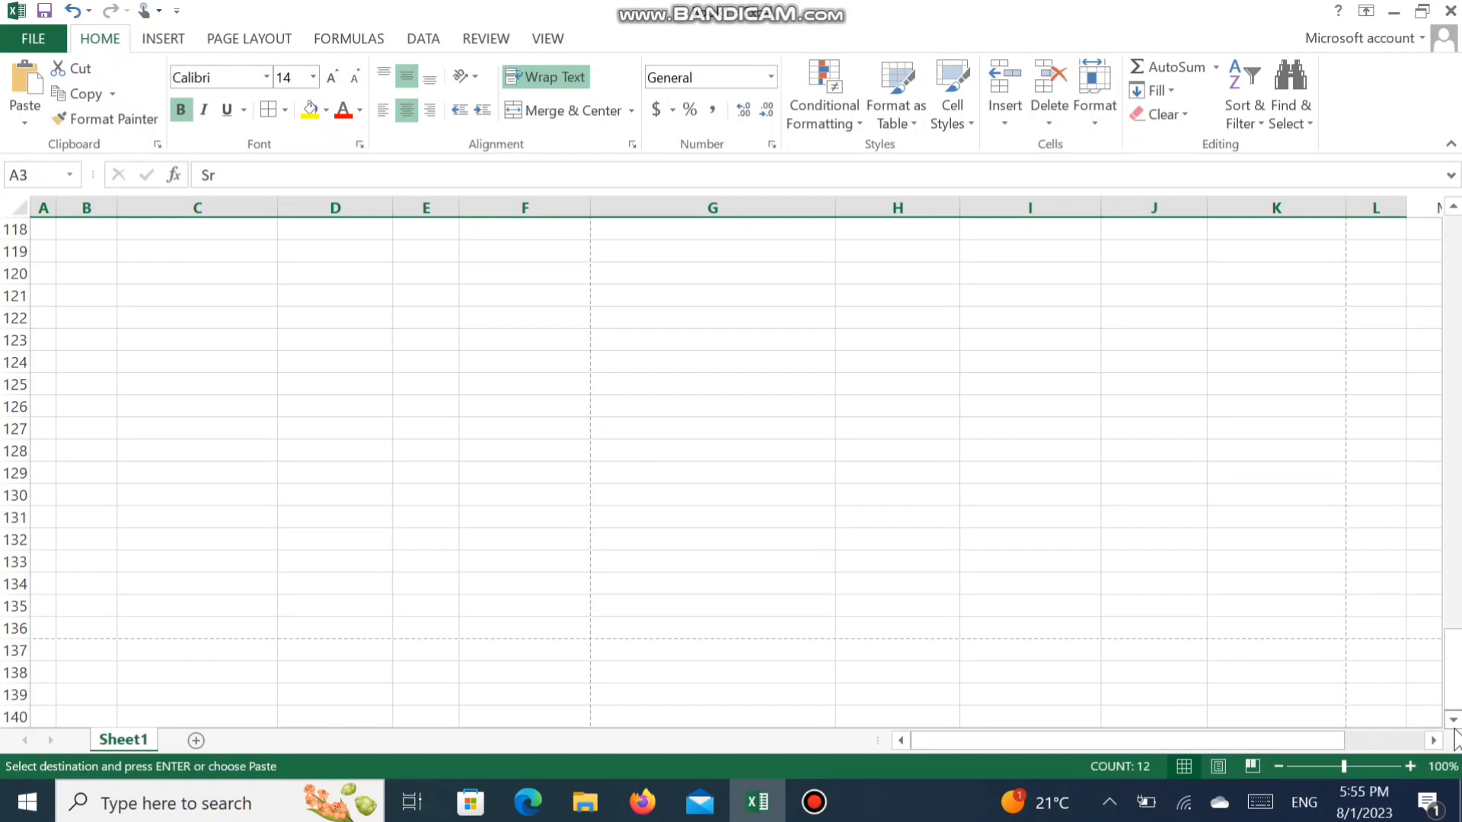
click(285, 298)
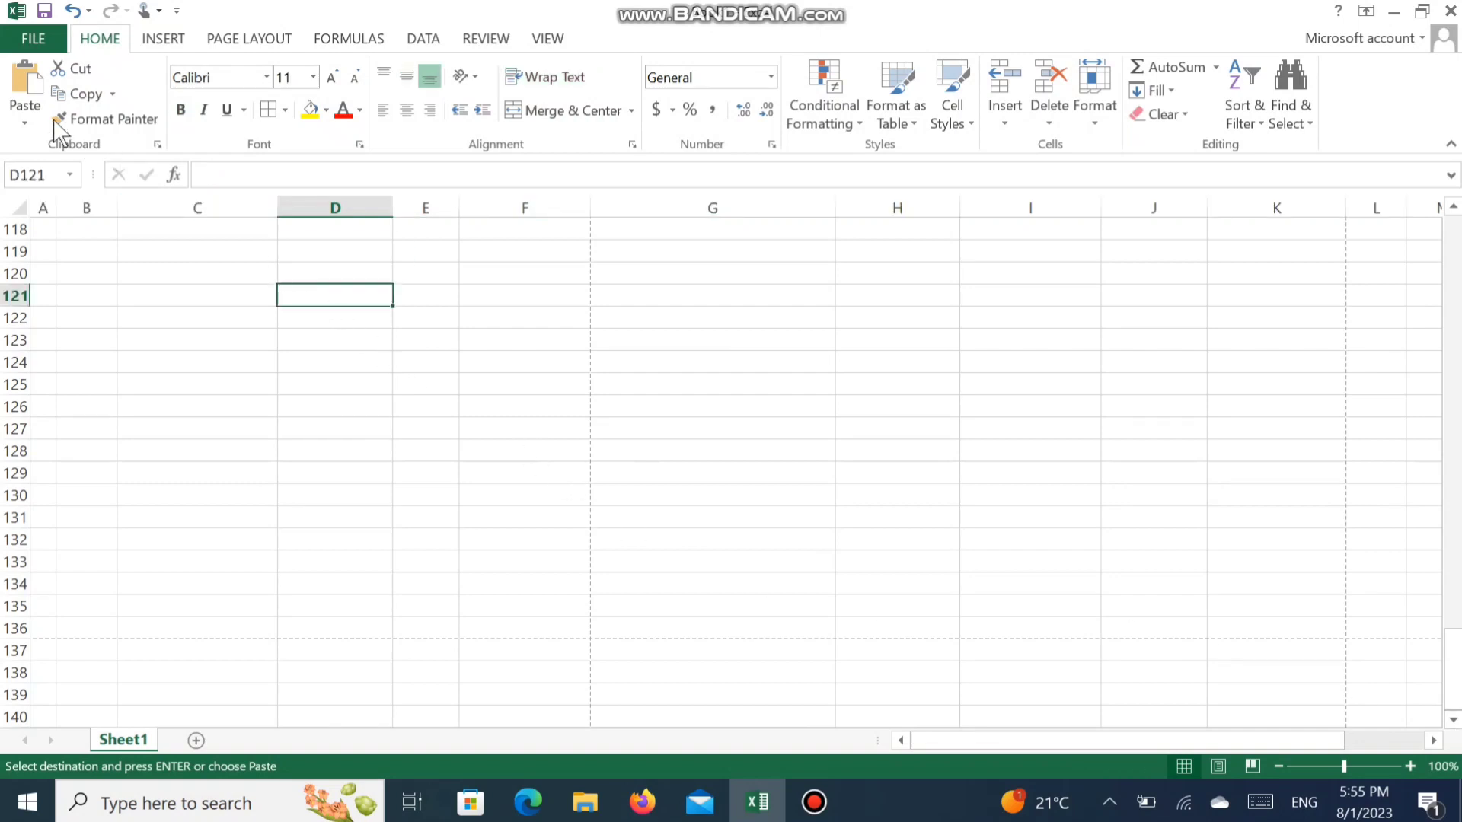
click(28, 84)
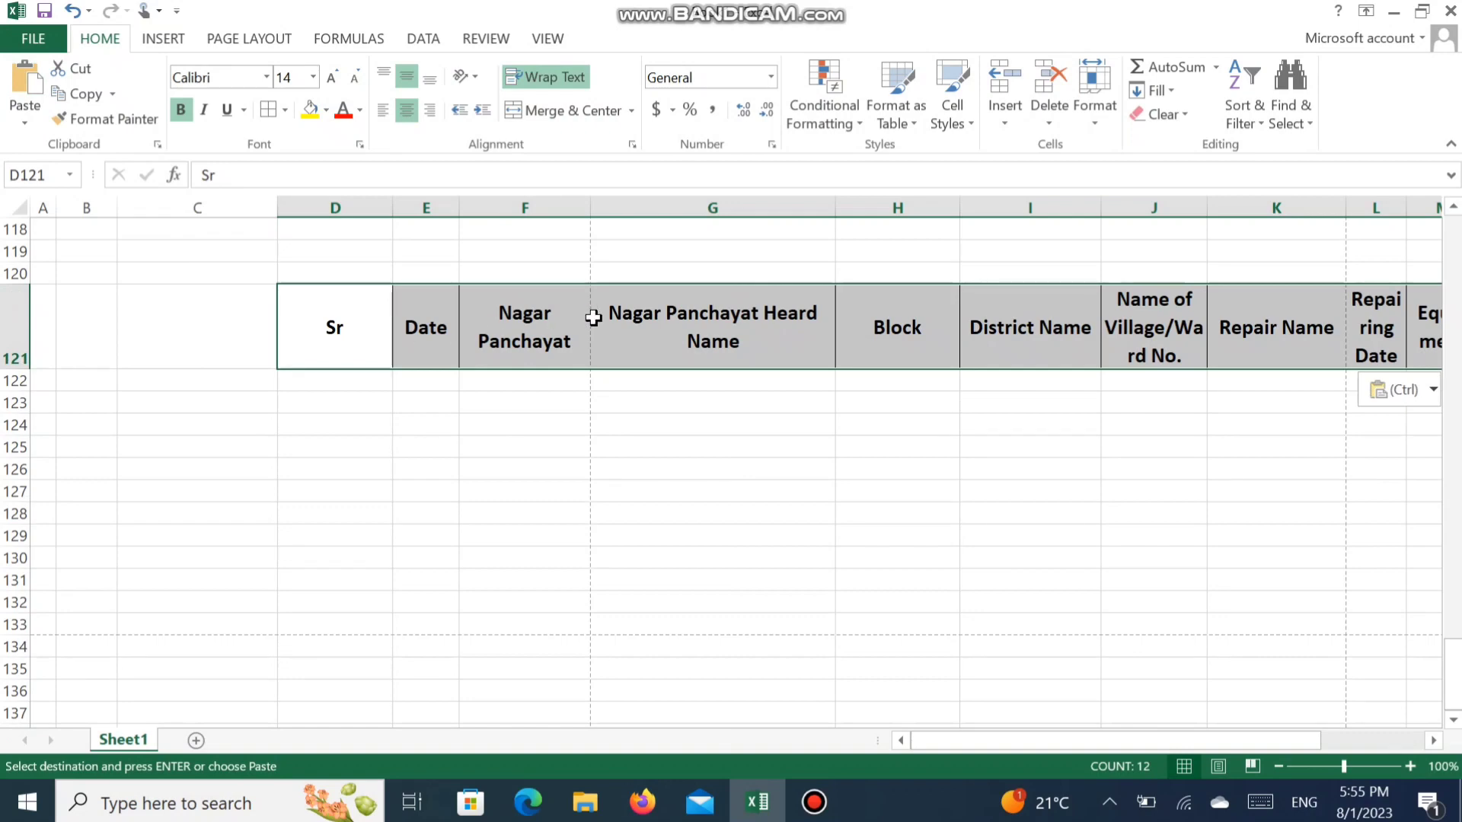
key(ctrl+z)
- Paste the copied headings transposed as a vertical list starting at C121, and return to the District Name heading
click(153, 299)
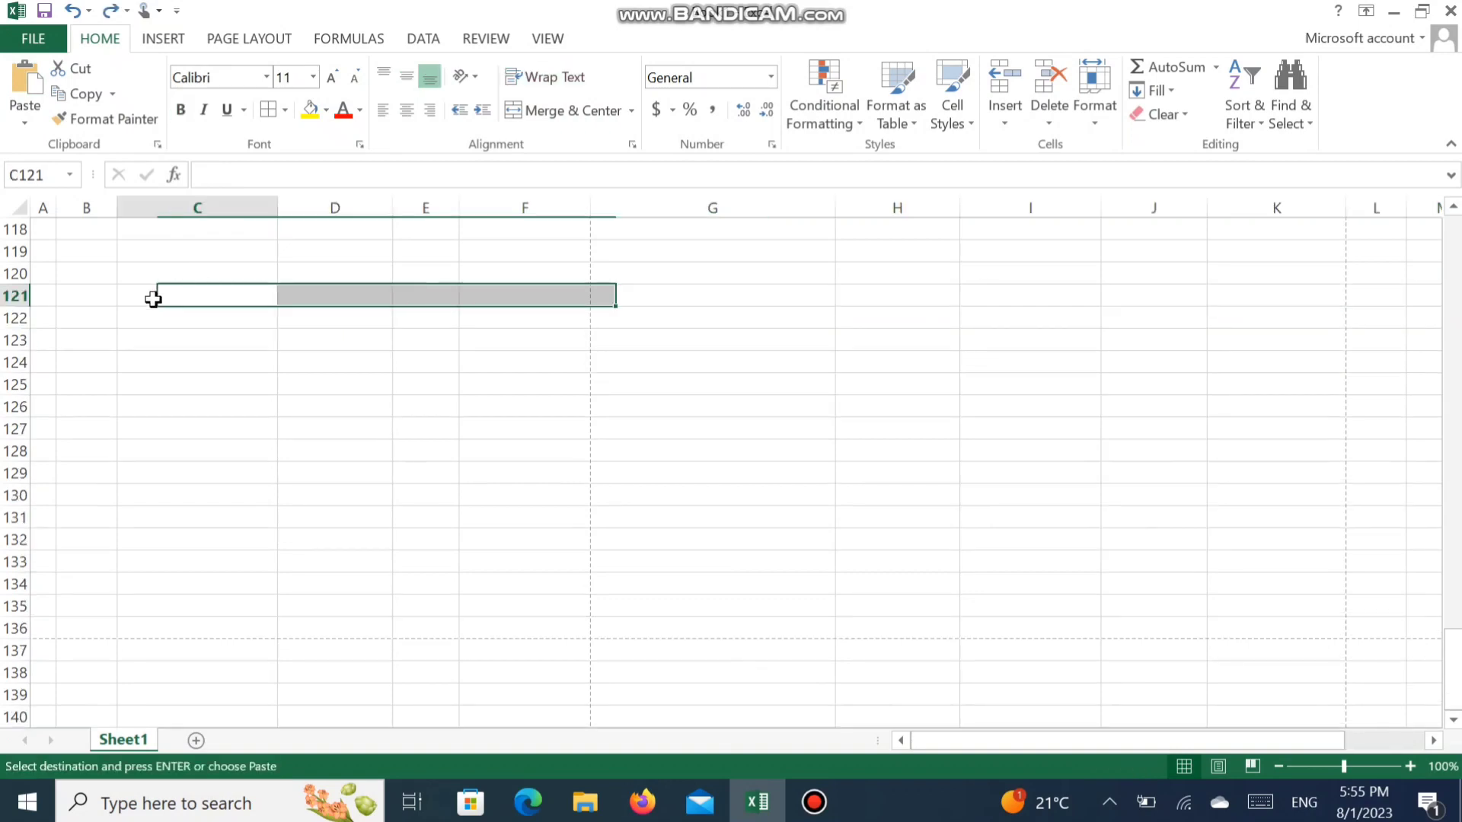
click(23, 125)
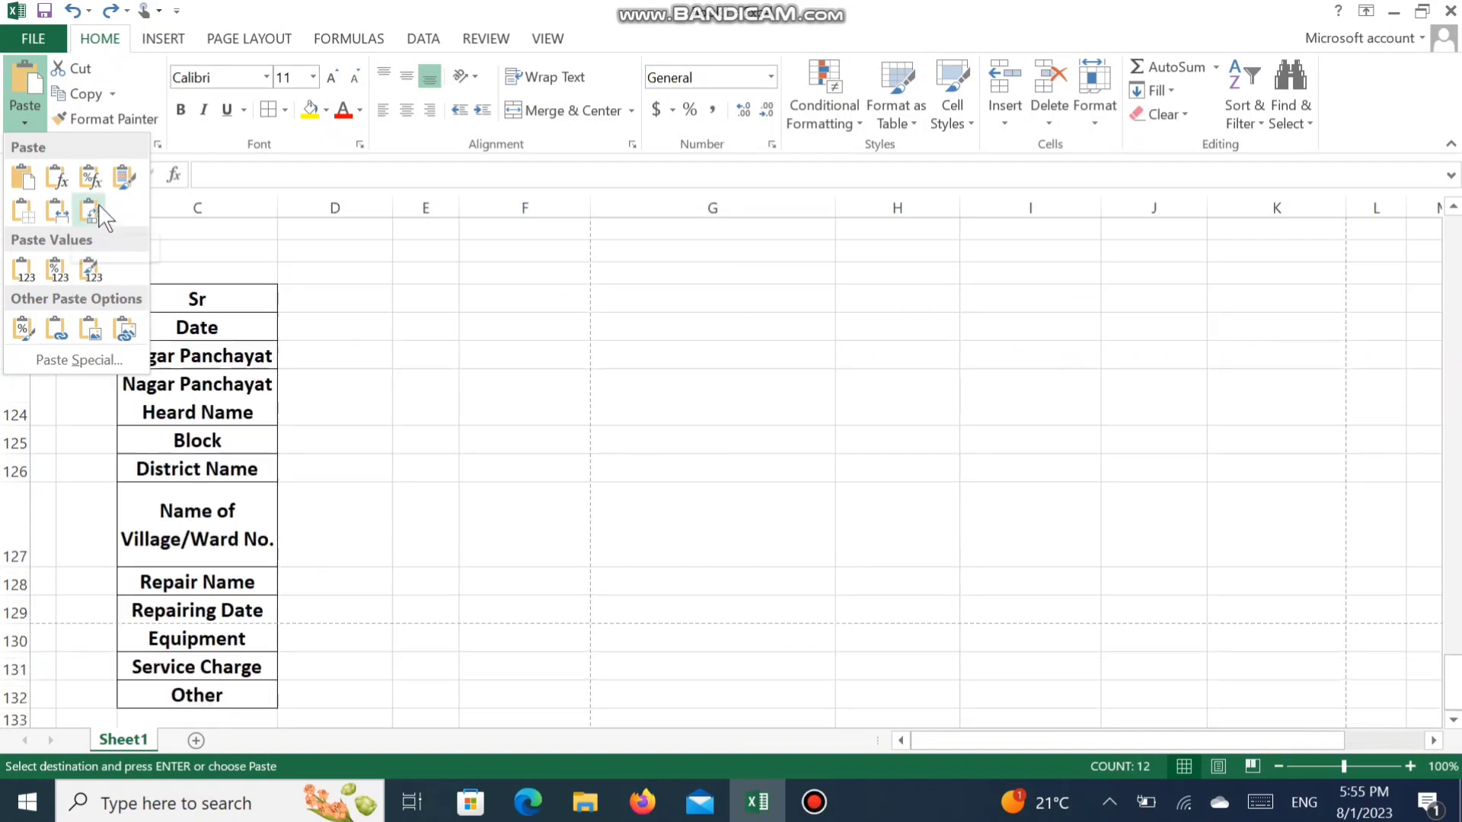
click(99, 216)
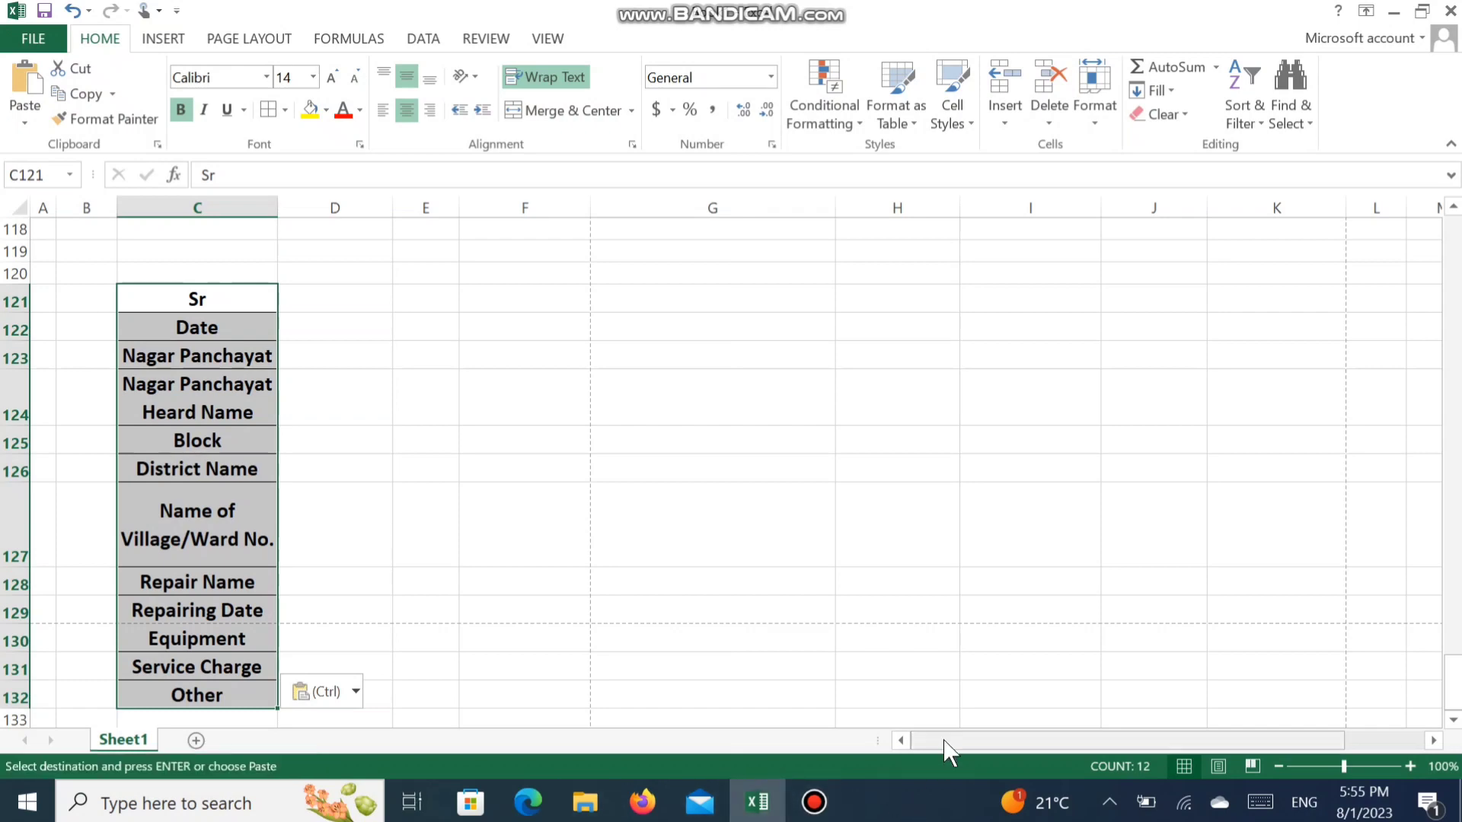
drag(1452, 681, 1452, 237)
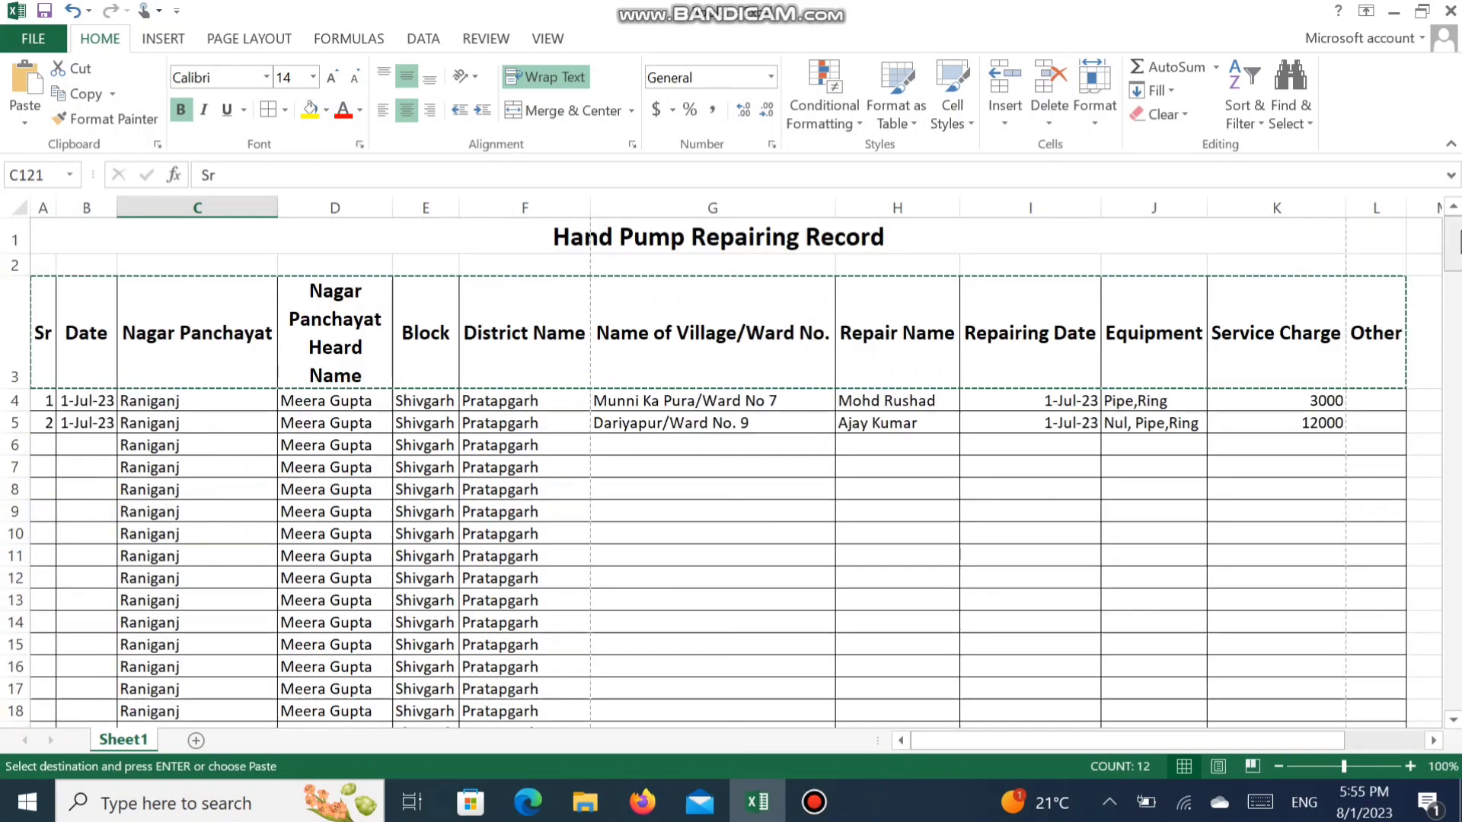
click(515, 339)
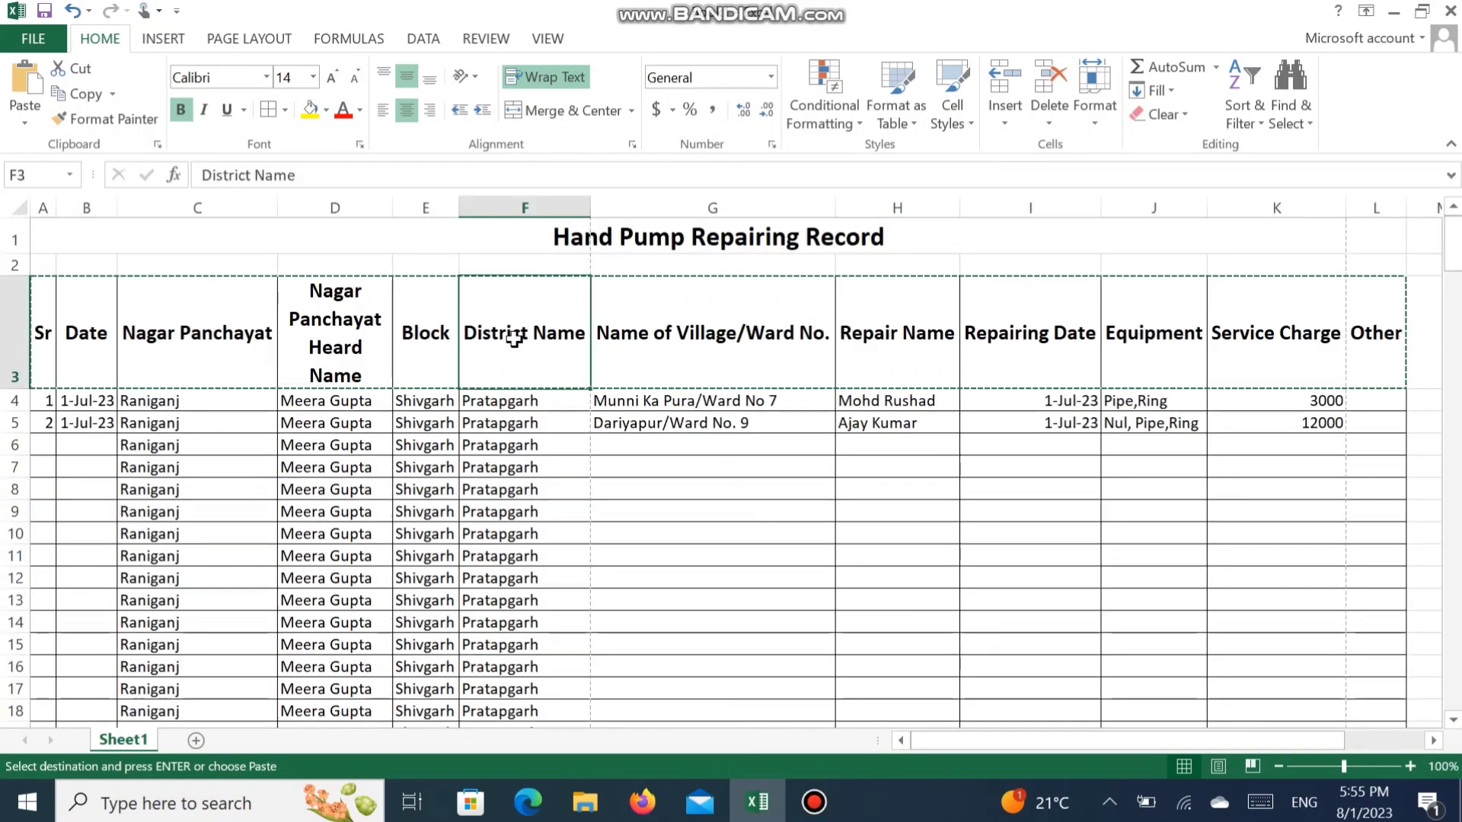